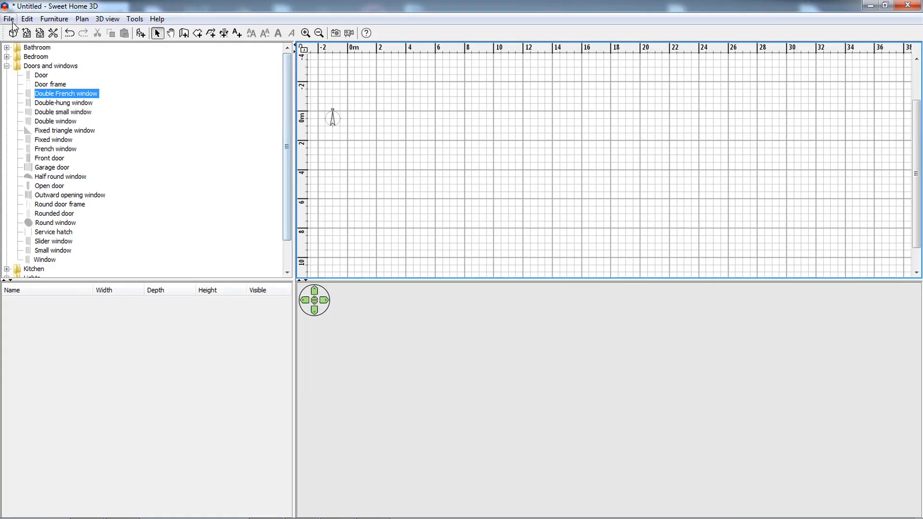
# Check the measurement unit and new-wall defaults in the preferences and accept them.
pyautogui.click(9, 19)
pyautogui.click(60, 231)
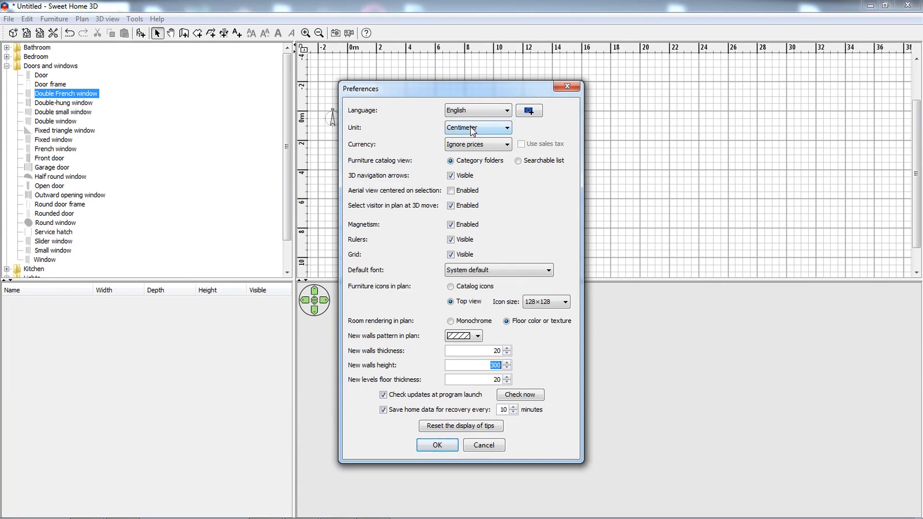
pyautogui.click(434, 446)
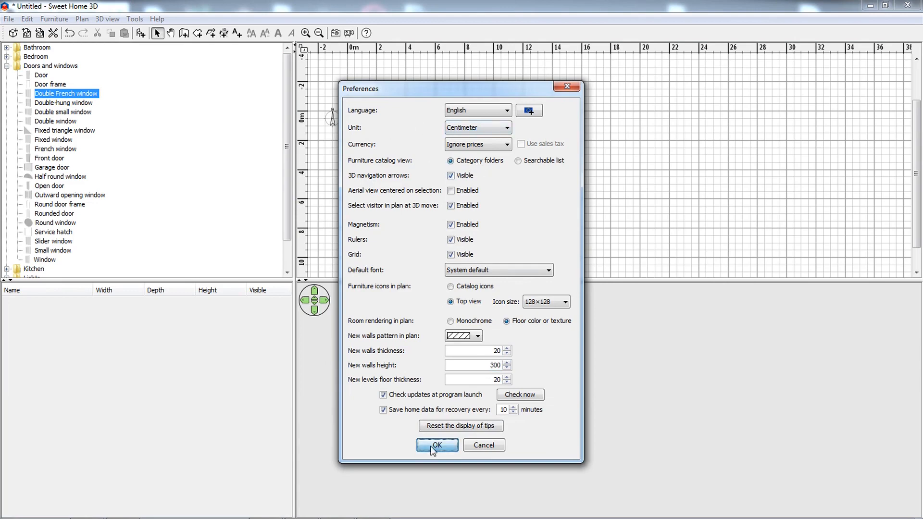
# Draw a closed rectangle of walls with sides of 1300, 800, 1300 and 800 cm, starting about 2 m above the origin.
pyautogui.click(184, 34)
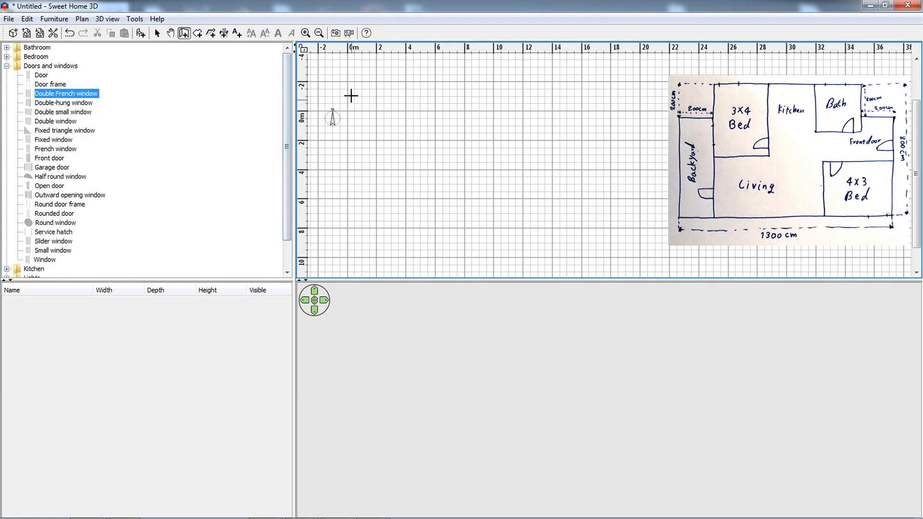
pyautogui.click(347, 81)
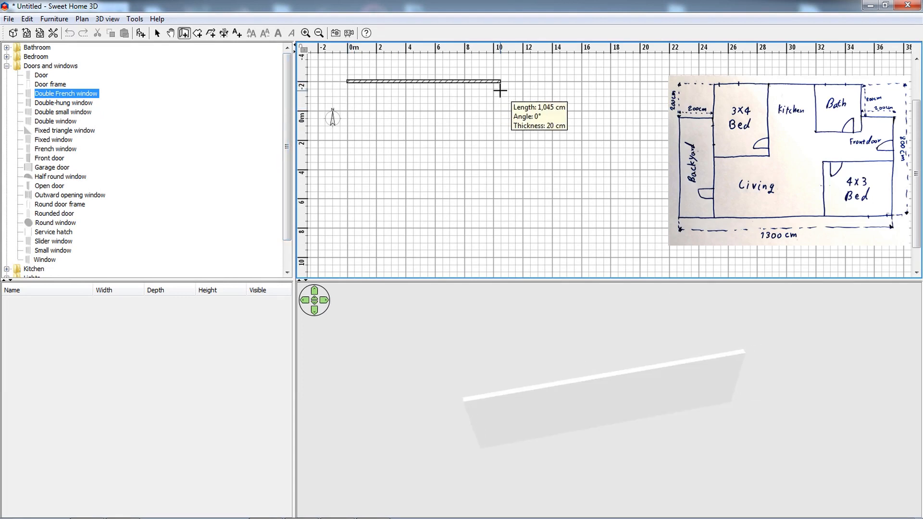
pyautogui.press('Return')
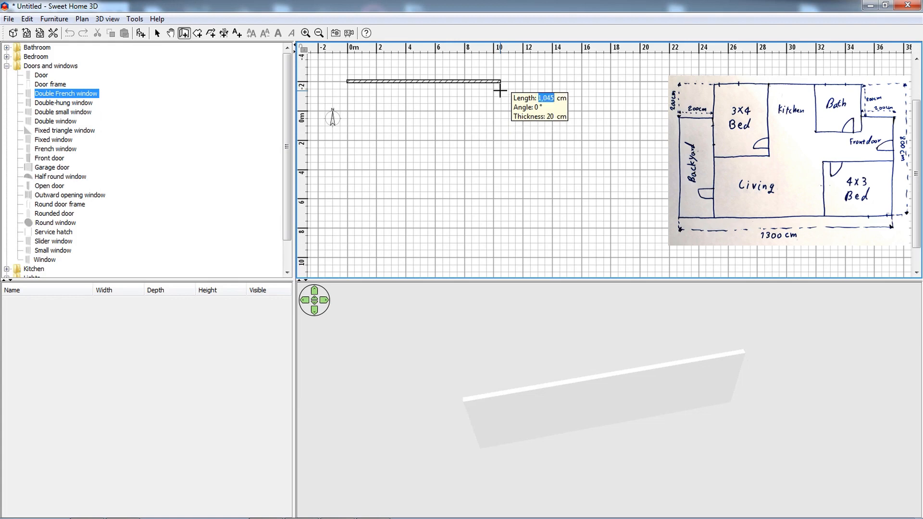
pyautogui.write('1300')
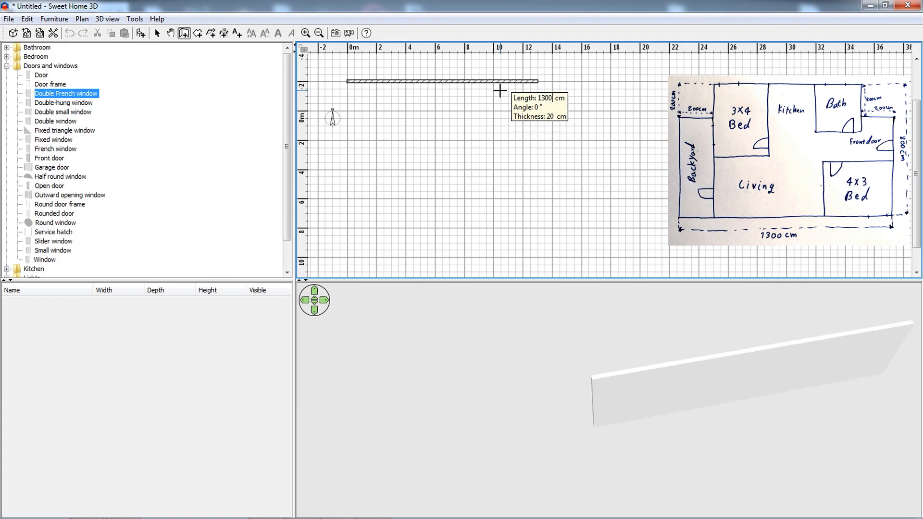
pyautogui.press('Return')
pyautogui.write('800')
pyautogui.press('Return')
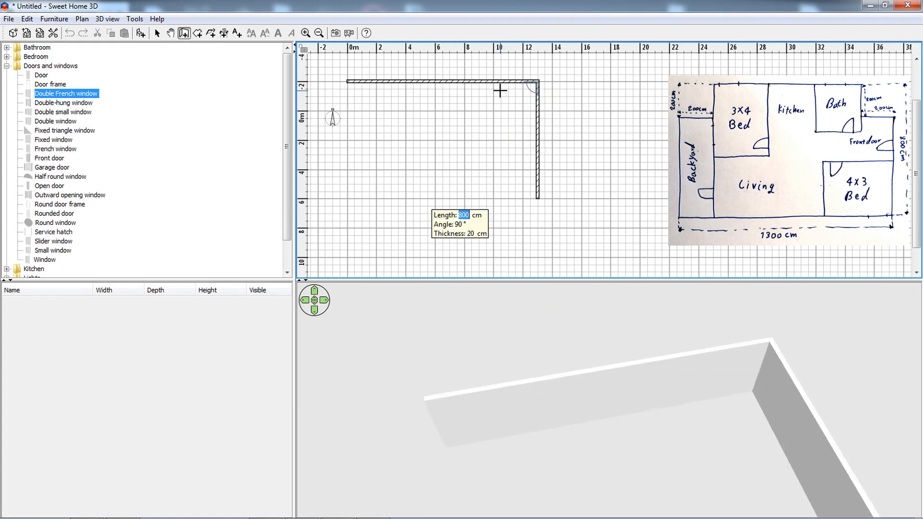
pyautogui.write('1300')
pyautogui.press('Return')
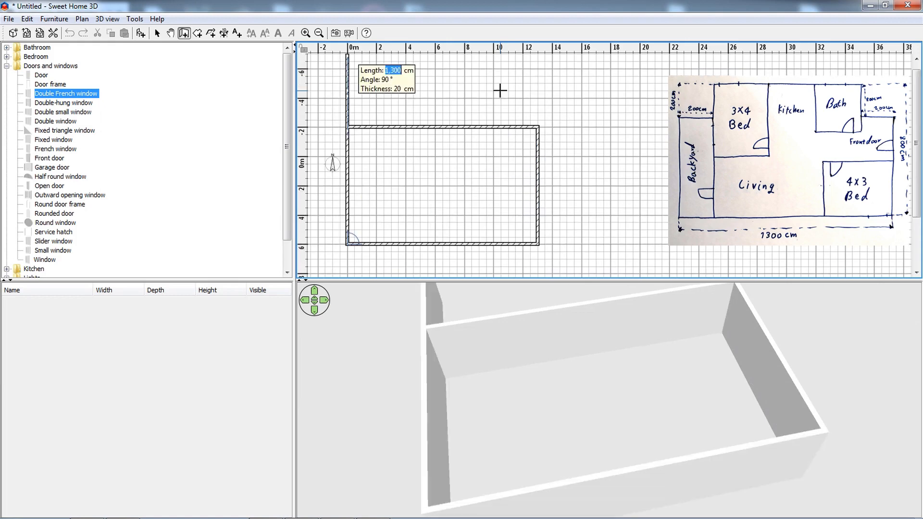
pyautogui.write('800')
pyautogui.press('Return')
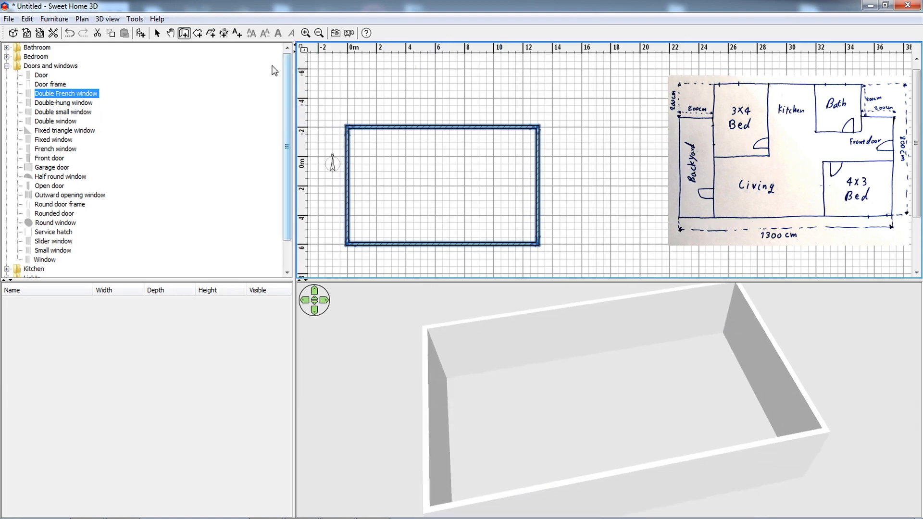
# Check the rectangle's outer wall dimension, then select all four walls and delete them.
pyautogui.click(224, 33)
pyautogui.click(463, 319)
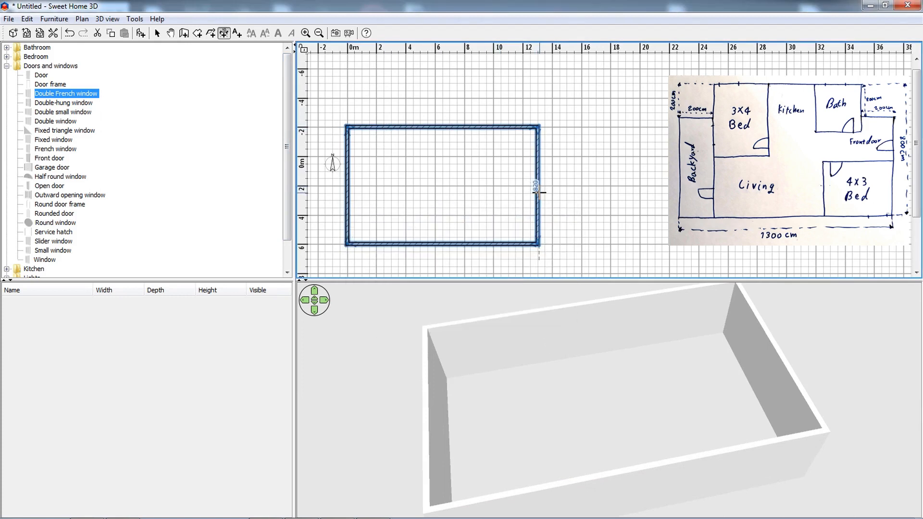
pyautogui.click(157, 33)
pyautogui.moveTo(572, 88); pyautogui.dragTo(343, 252)
pyautogui.press('Delete')
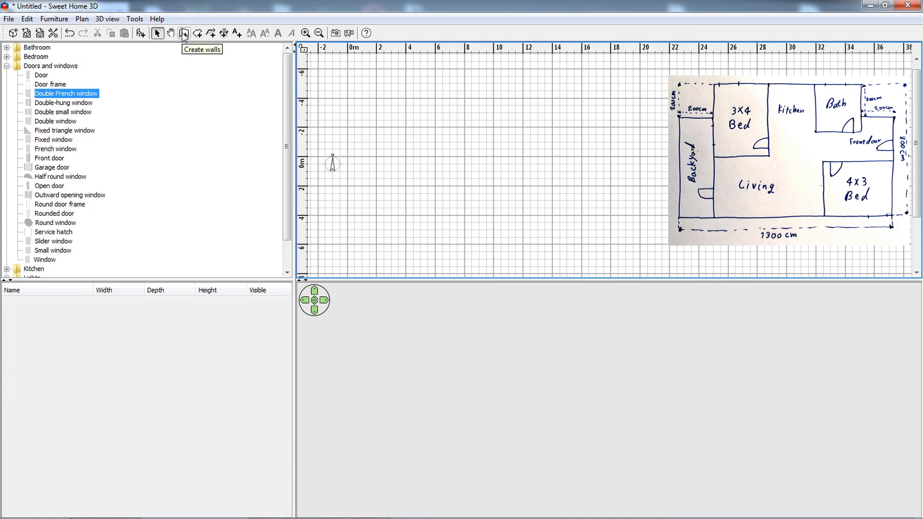
# Review the thickness for new walls in the preferences and close them without changes.
pyautogui.click(8, 20)
pyautogui.click(44, 232)
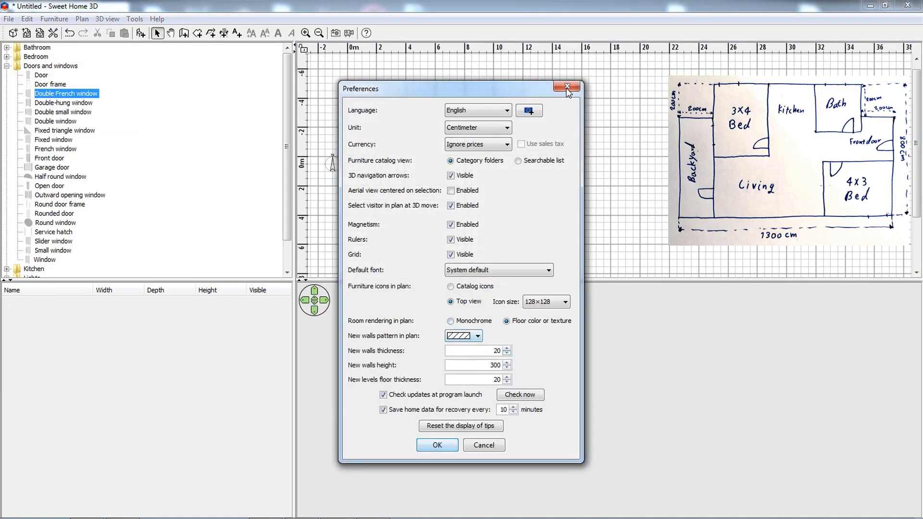
pyautogui.click(567, 89)
# Draw a single horizontal wall 1280 cm long, starting near X 0 and about 2 m above the origin.
pyautogui.click(184, 33)
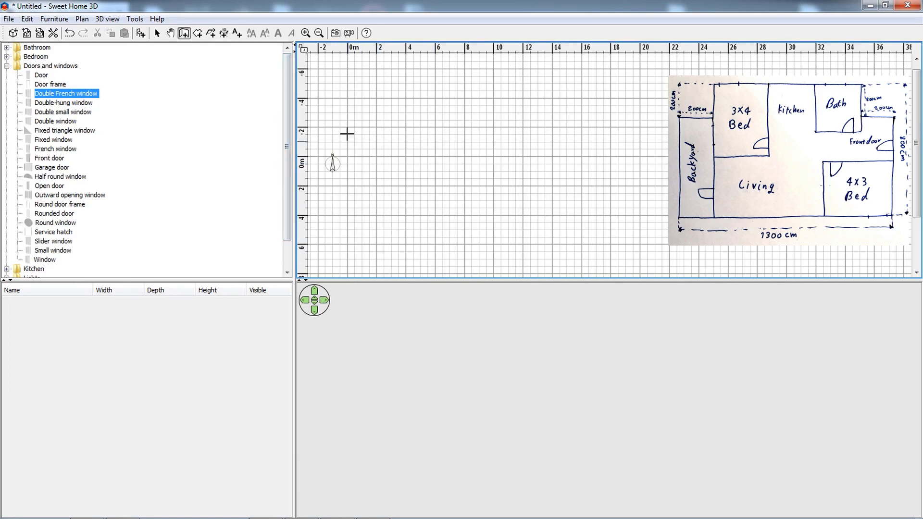
pyautogui.click(348, 128)
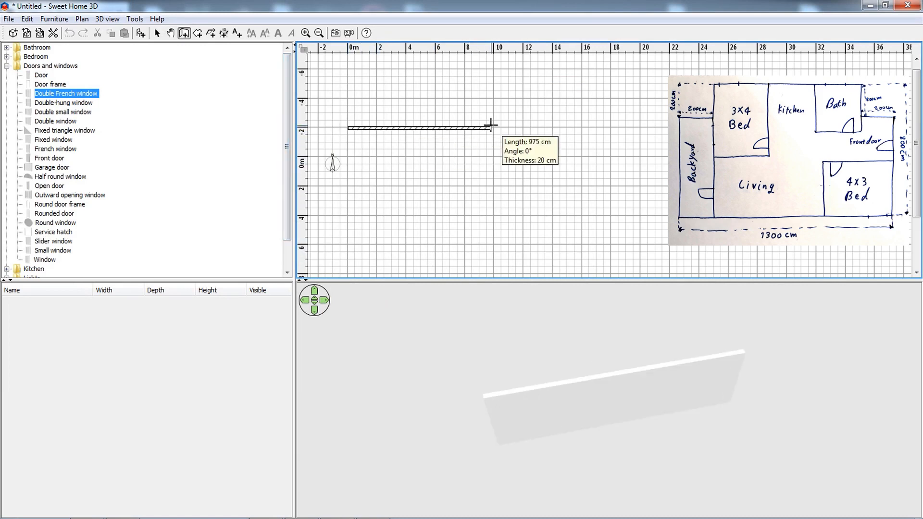
pyautogui.press('Return')
pyautogui.write('1280')
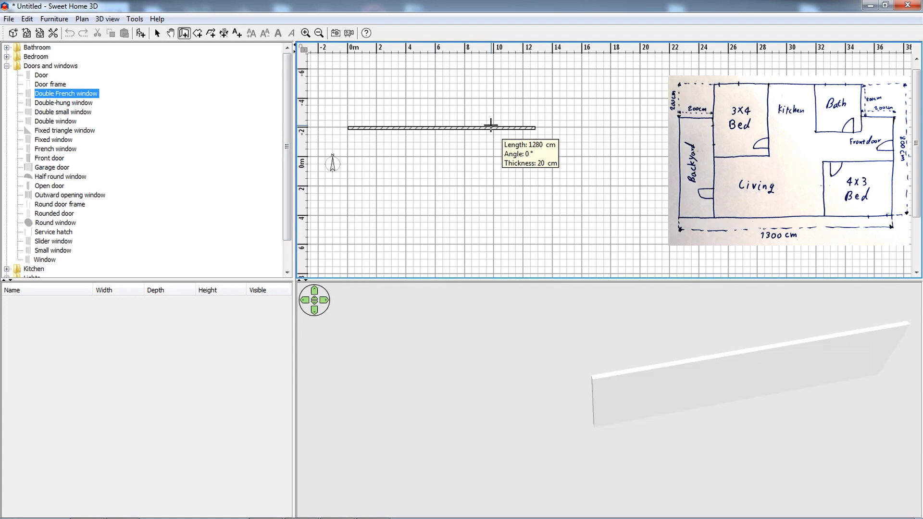
pyautogui.press('Return')
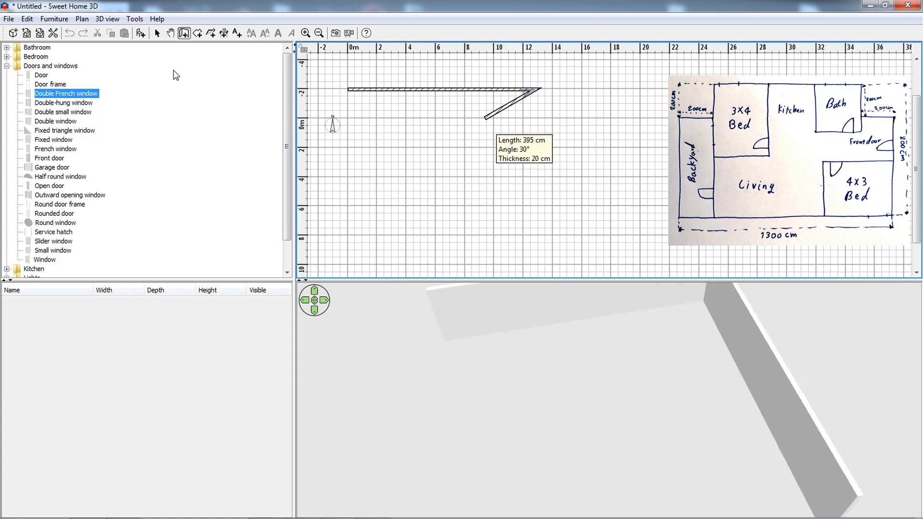
pyautogui.press('Escape')
pyautogui.click(156, 32)
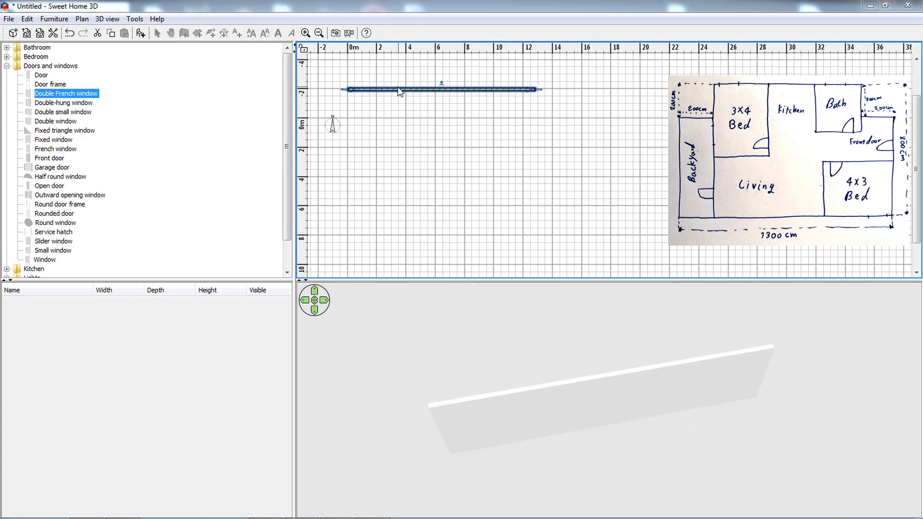
# Set the horizontal wall's start point to X 0 and Y -200 cm and its end point's Y to -200 cm.
pyautogui.doubleClick(368, 90)
pyautogui.moveTo(382, 95); pyautogui.dragTo(461, 104)
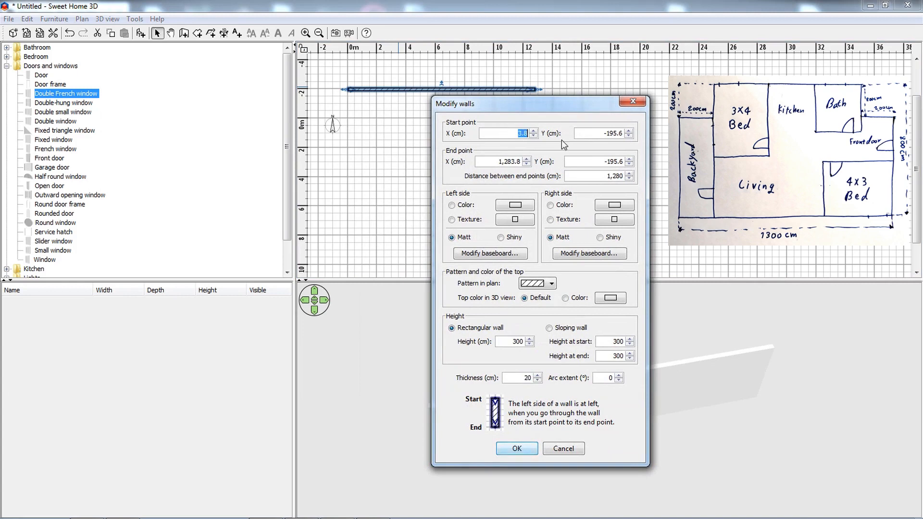
pyautogui.write('0')
pyautogui.click(597, 158)
pyautogui.press('BackSpace')
pyautogui.write('-200')
pyautogui.click(594, 132)
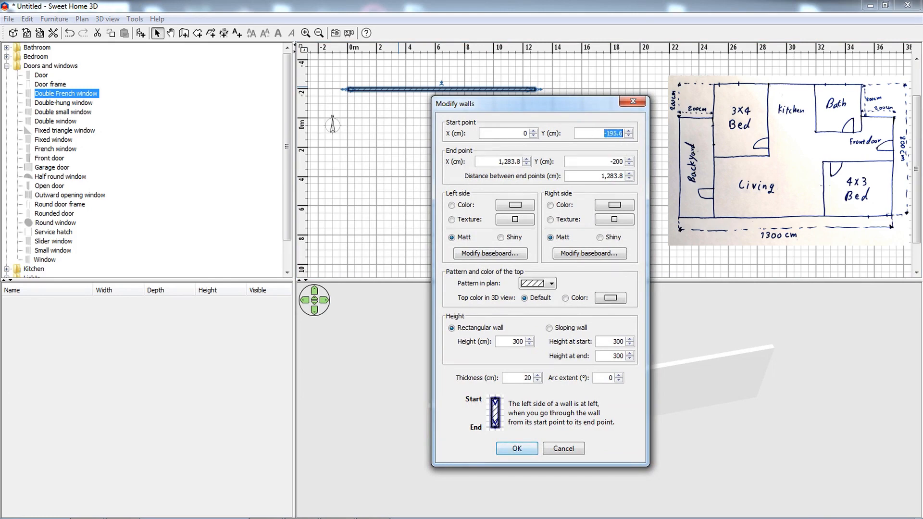
pyautogui.press('BackSpace')
pyautogui.write('-220')
pyautogui.write('0')
pyautogui.press('Return')
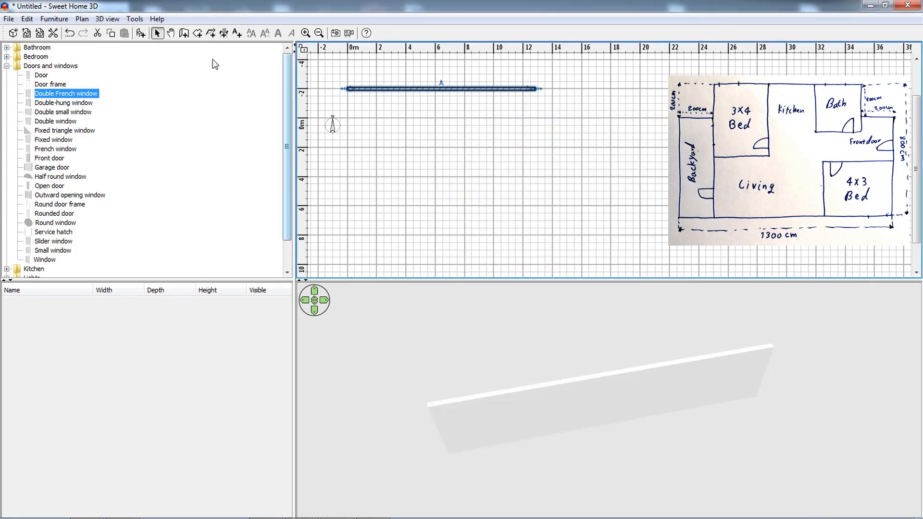
# Set the distance between the horizontal wall's end points to 1280 cm.
pyautogui.click(183, 33)
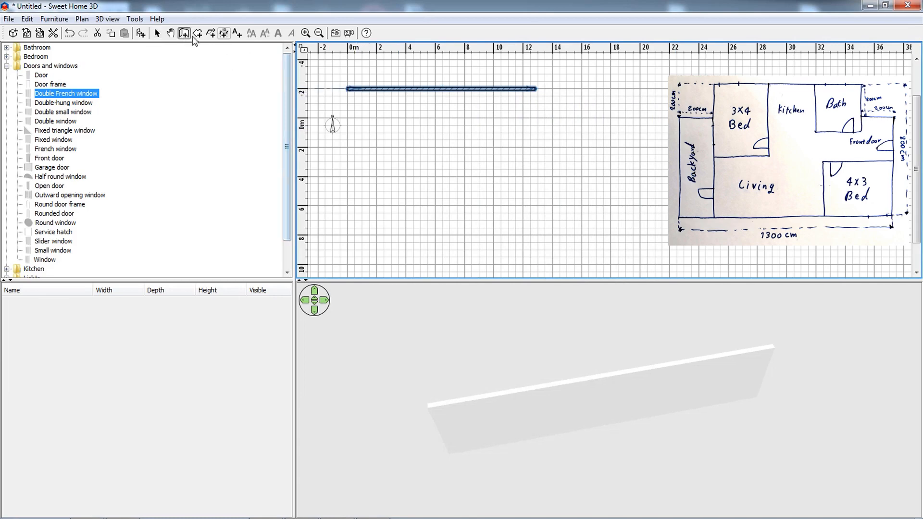
pyautogui.click(157, 33)
pyautogui.doubleClick(396, 90)
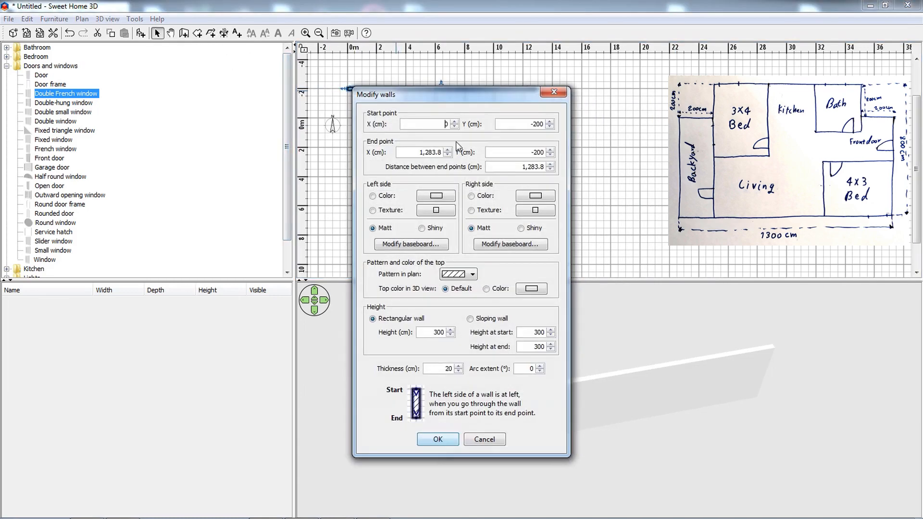
pyautogui.moveTo(521, 168); pyautogui.dragTo(634, 148)
pyautogui.write('1300')
pyautogui.press('Return')
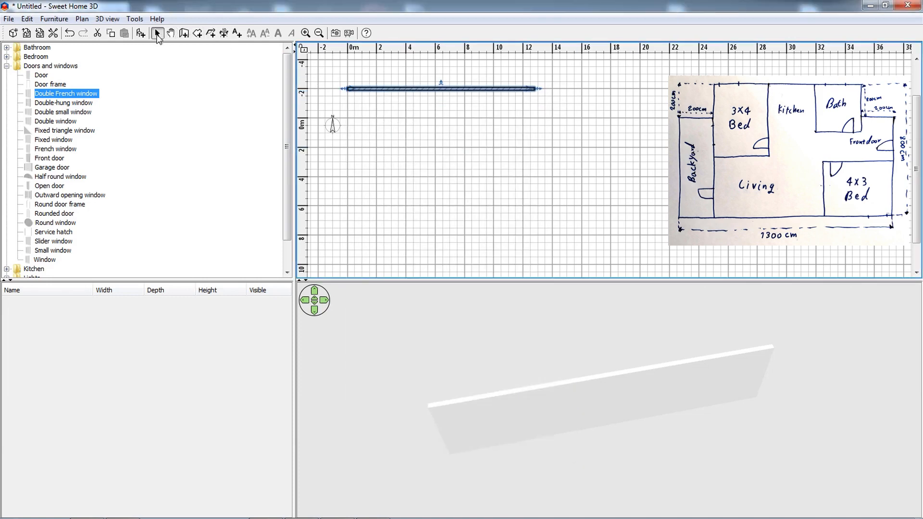
# Draw a separate vertical wall about 855 cm long, starting at about X 1607 cm and Y 5 cm.
pyautogui.click(183, 34)
pyautogui.click(582, 119)
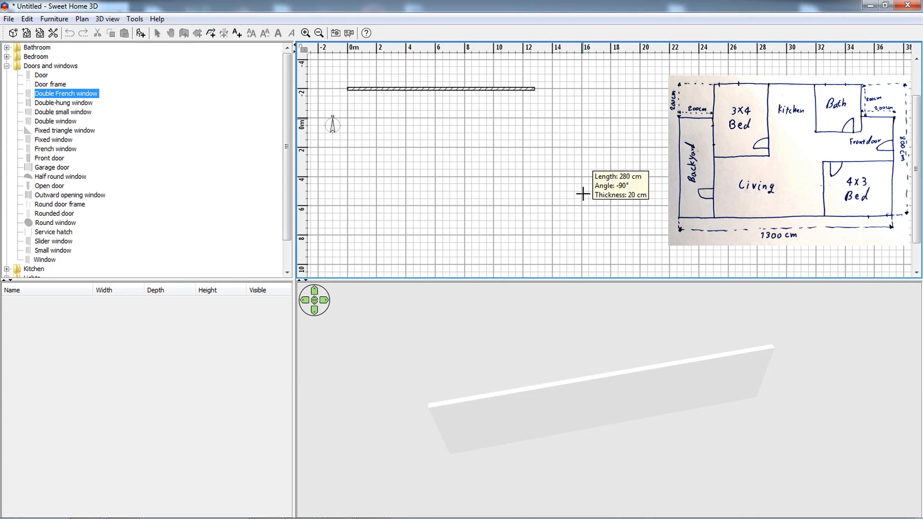
pyautogui.click(585, 244)
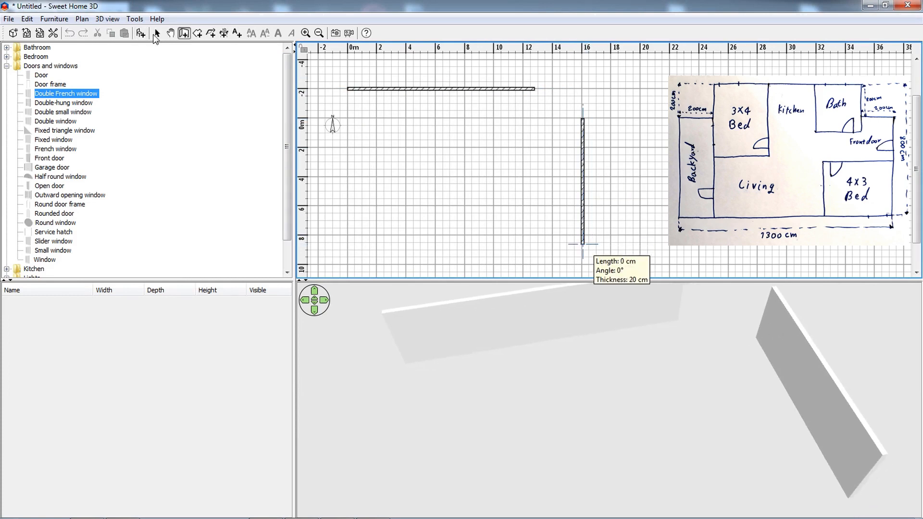
pyautogui.click(157, 33)
# Set the vertical wall's start Y to 0 and the distance between its end points to 780 cm.
pyautogui.doubleClick(585, 200)
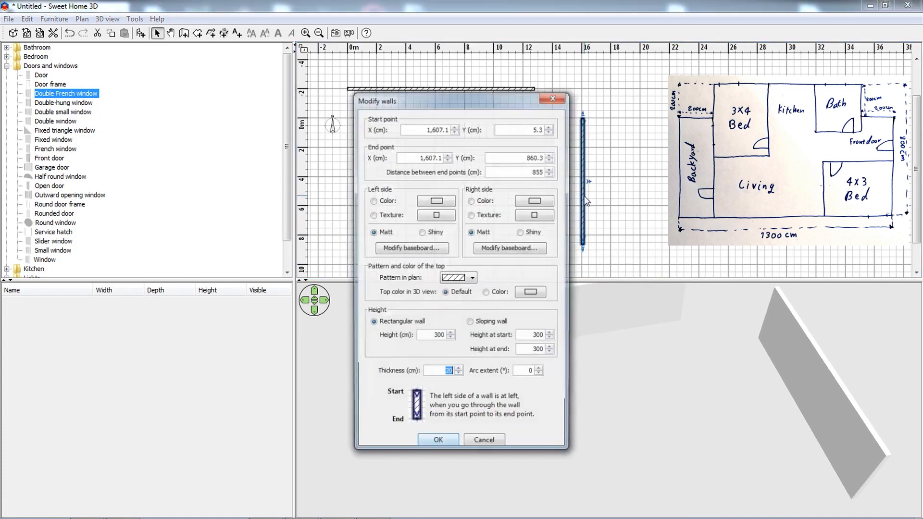
pyautogui.moveTo(507, 130); pyautogui.dragTo(642, 141)
pyautogui.write('0')
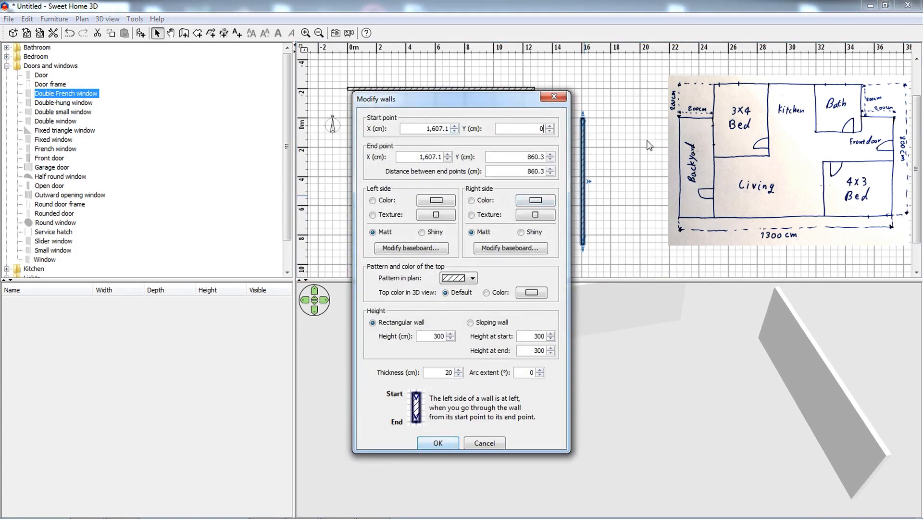
pyautogui.moveTo(524, 172); pyautogui.dragTo(624, 188)
pyautogui.write('80')
pyautogui.click(438, 443)
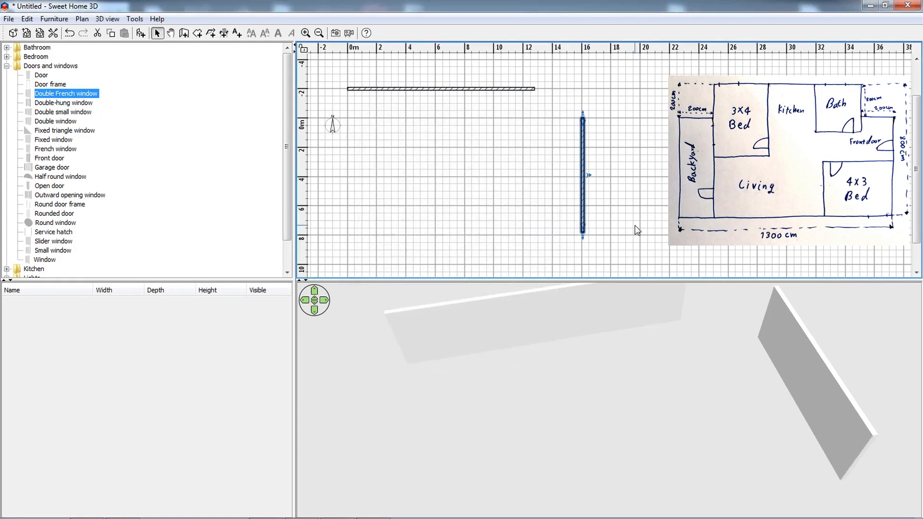
pyautogui.click(635, 226)
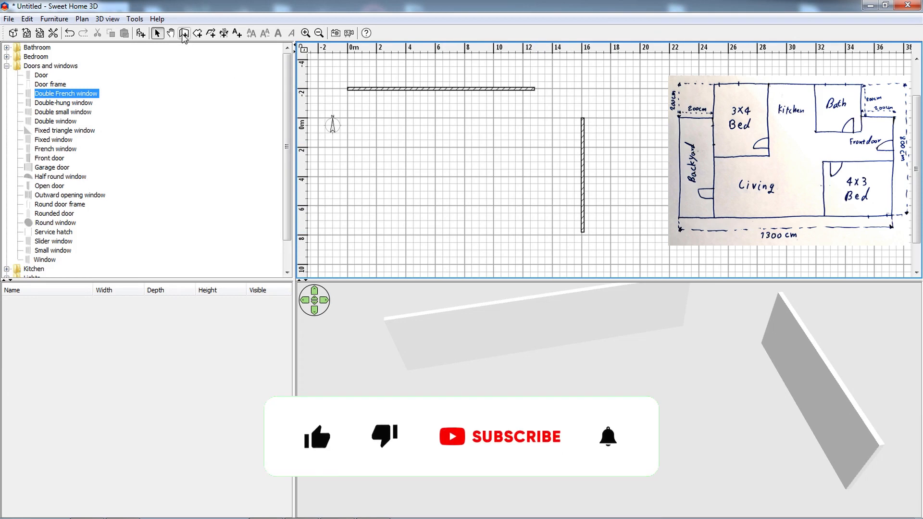
# Draw a second horizontal wall 880 cm long at Y 0, starting about 2 m to the right of the origin.
pyautogui.hotkey('ctrl', 'shift', 'w')
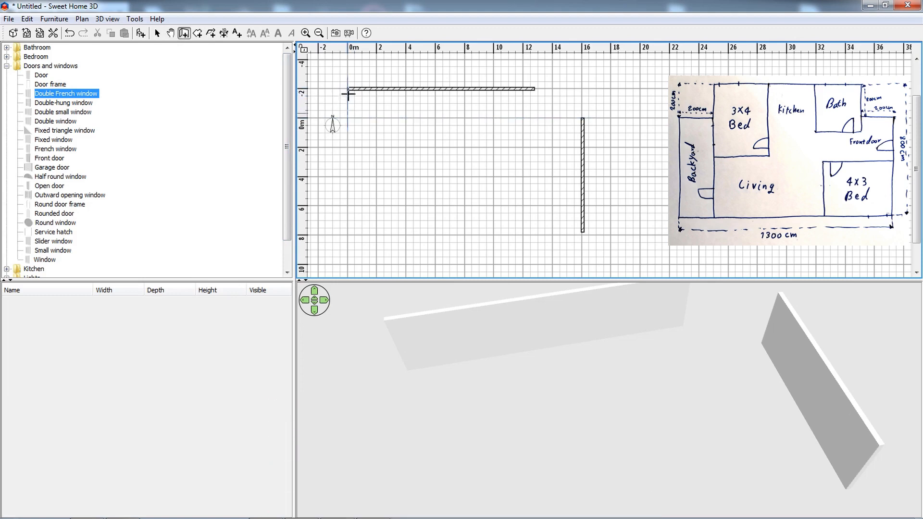
pyautogui.click(347, 118)
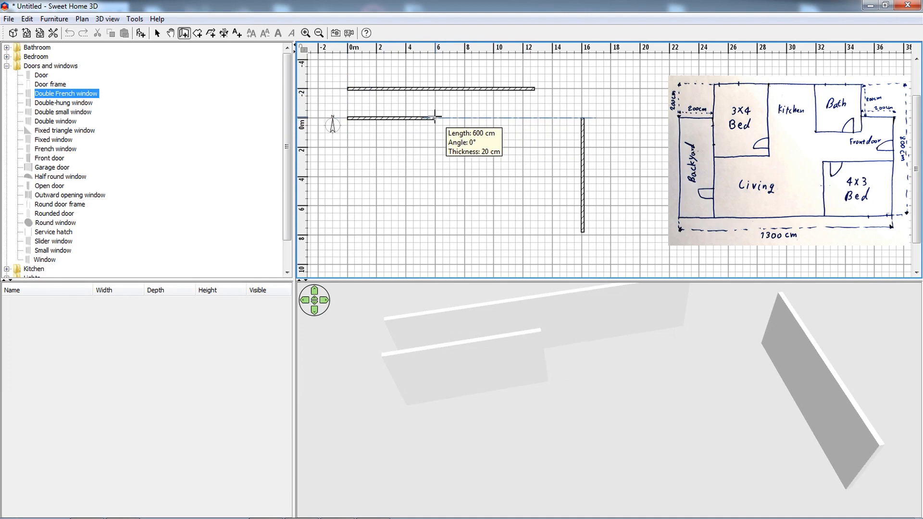
pyautogui.press('Escape')
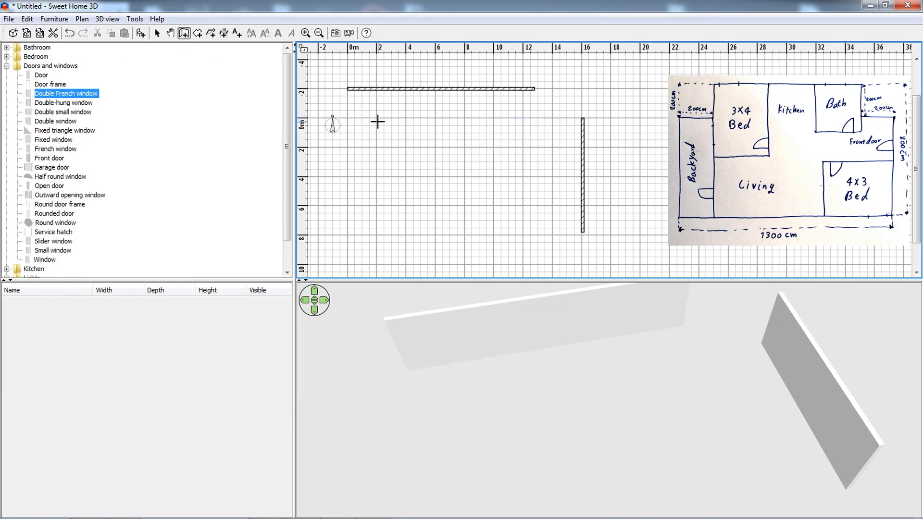
pyautogui.click(376, 117)
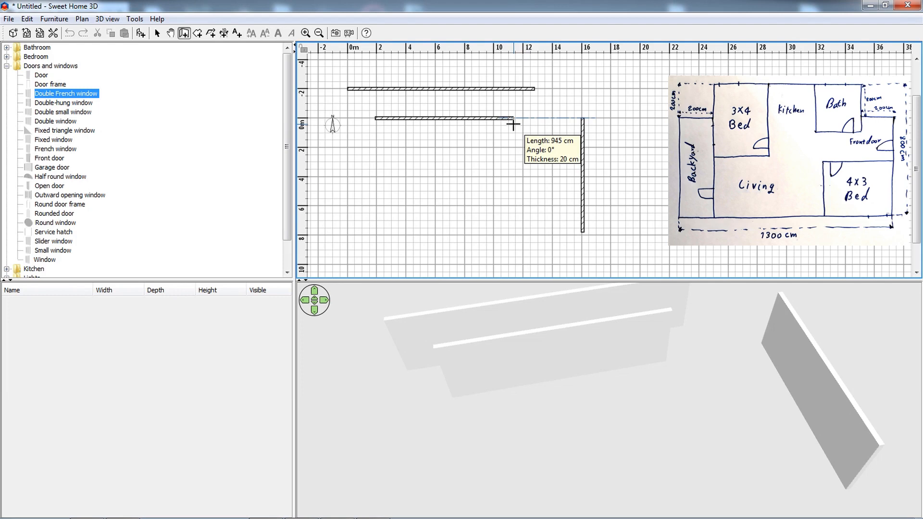
pyautogui.press('Return')
pyautogui.write('880')
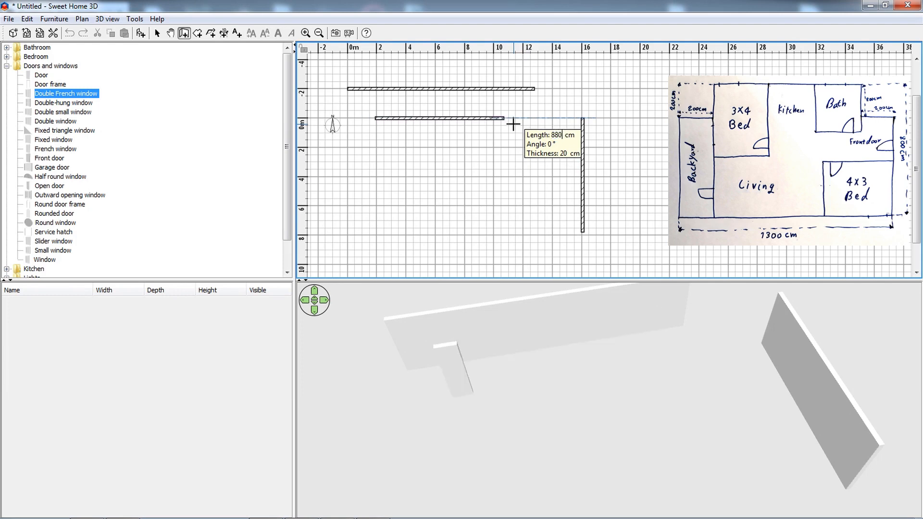
pyautogui.press('Return')
pyautogui.press('Escape')
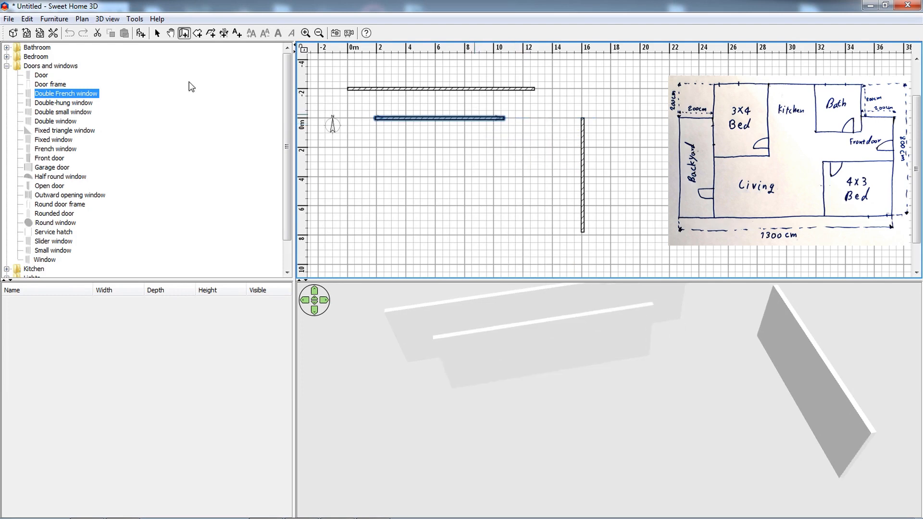
# Set the second horizontal wall's start X to 200 cm and keep the distance between its end points at 880 cm.
pyautogui.click(156, 33)
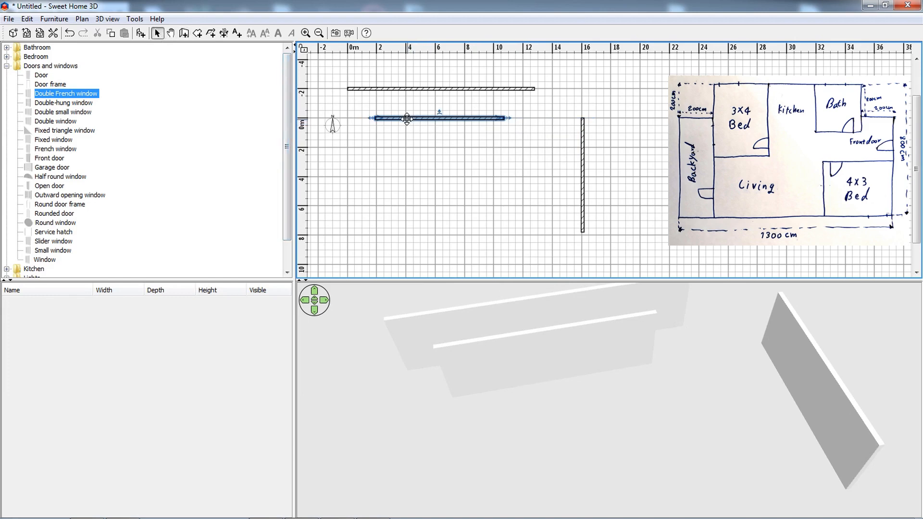
pyautogui.doubleClick(407, 118)
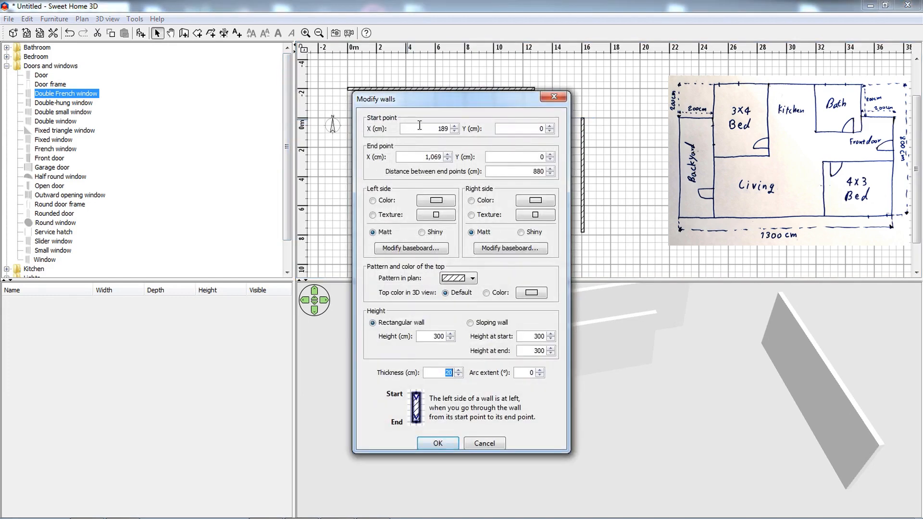
pyautogui.doubleClick(419, 125)
pyautogui.write('200')
pyautogui.doubleClick(538, 172)
pyautogui.write('880')
pyautogui.click(439, 444)
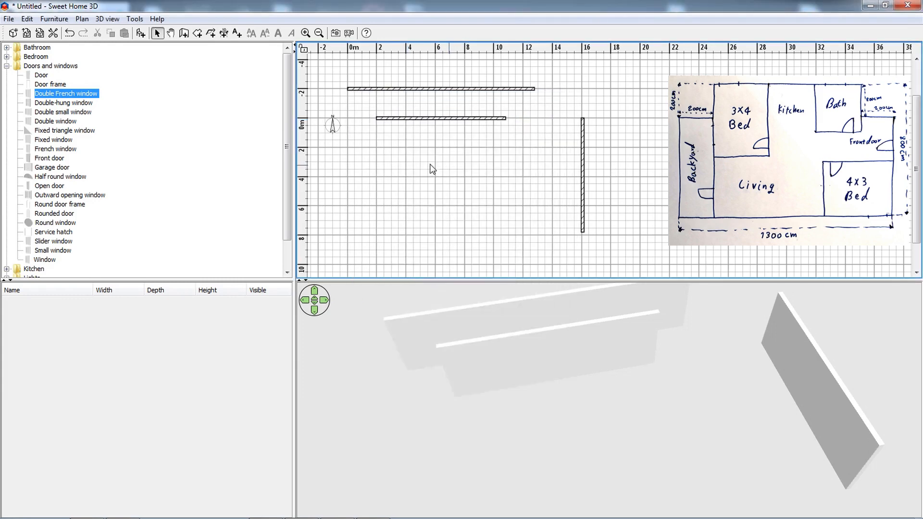
# Draw a 200 cm wall down from the 880 cm wall's right end, continuing about 200 cm right to line up with the 1280 cm guide wall.
pyautogui.click(187, 33)
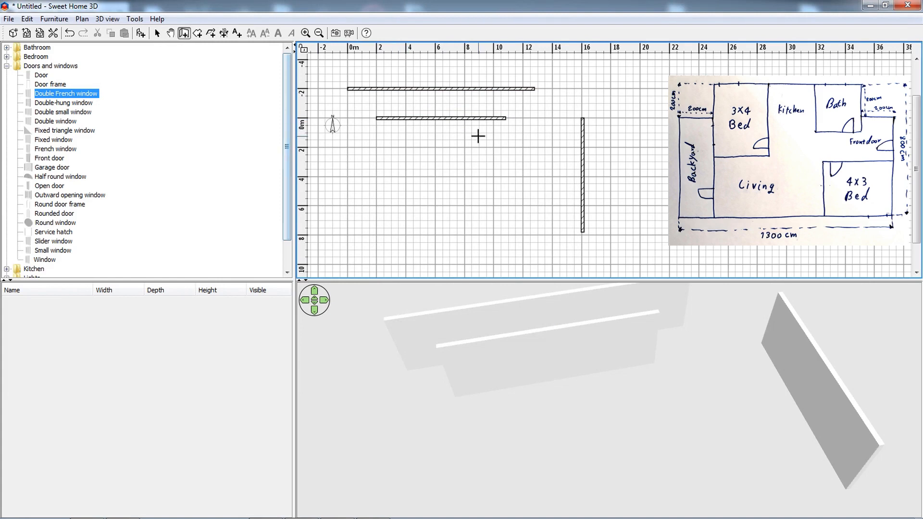
pyautogui.click(508, 118)
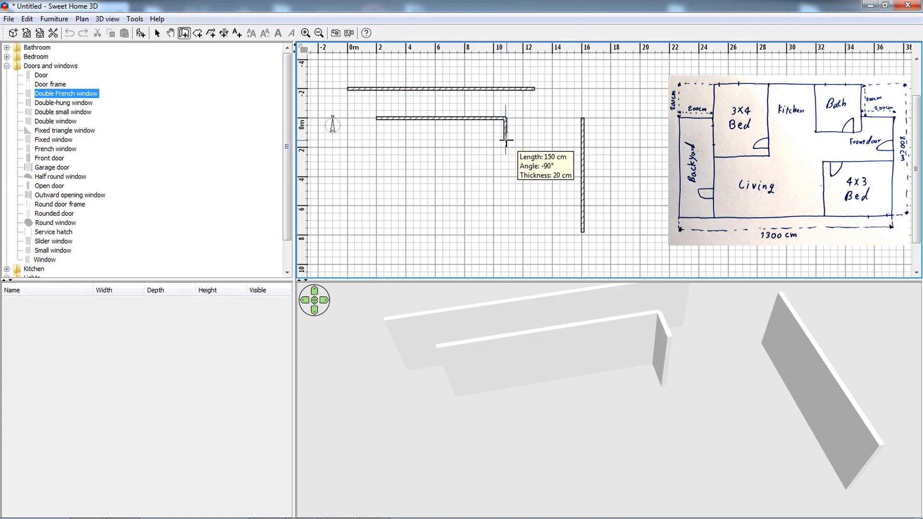
pyautogui.press('Return')
pyautogui.write('200')
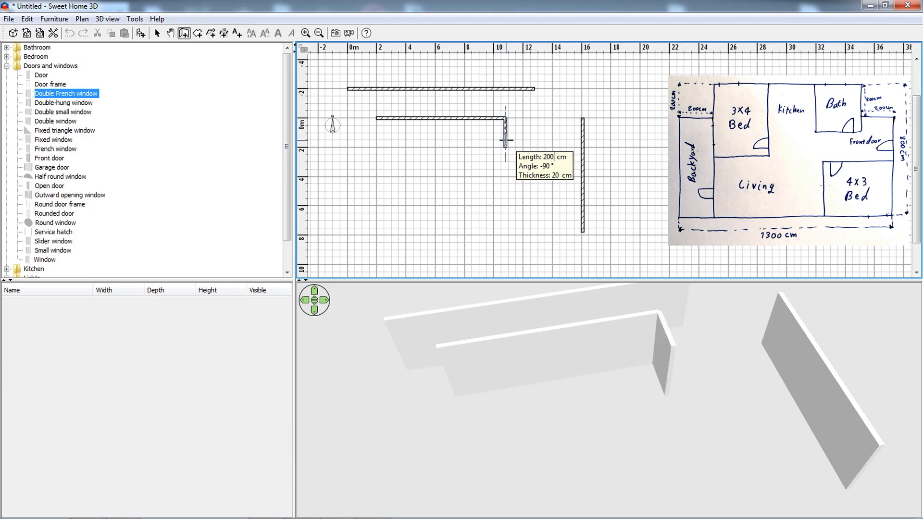
pyautogui.press('Return')
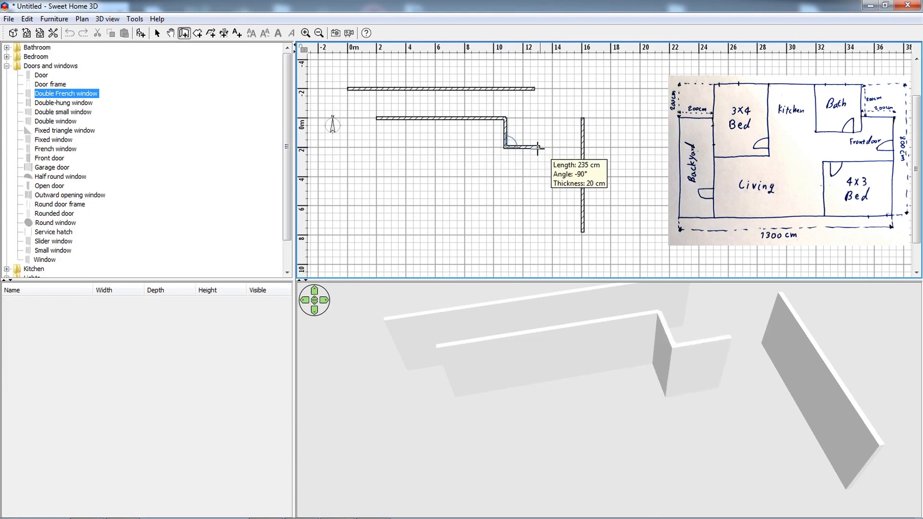
pyautogui.click(536, 149)
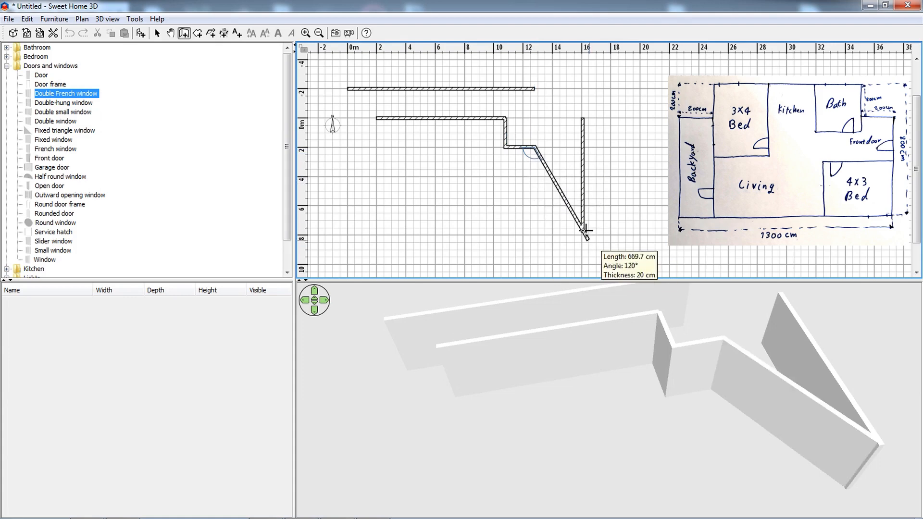
# Continue the outline with a 580 cm right side, a bottom wall about 1280 cm long and a left side about 580 cm high.
pyautogui.click(536, 232)
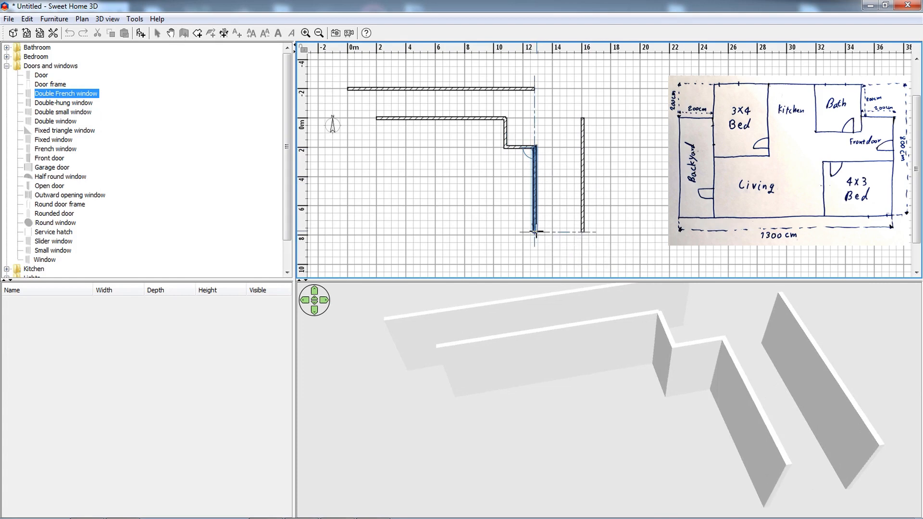
pyautogui.click(344, 227)
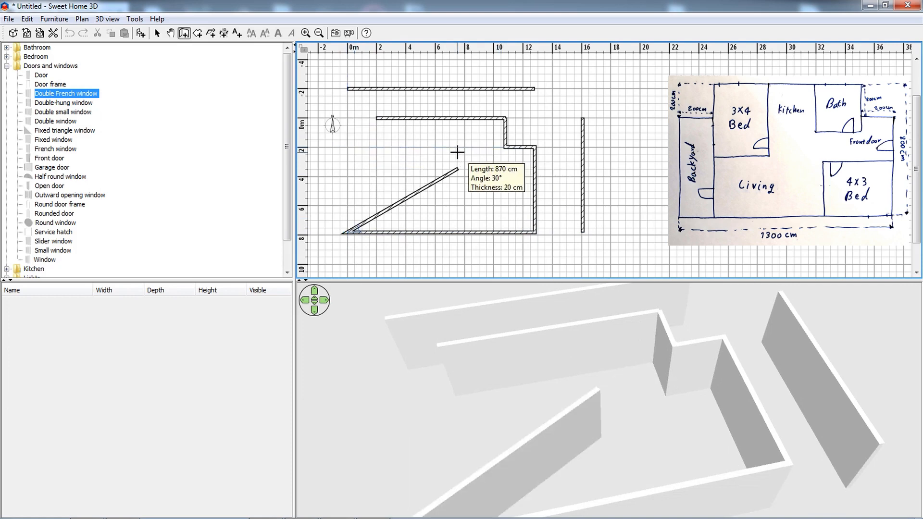
pyautogui.doubleClick(348, 148)
pyautogui.click(349, 148)
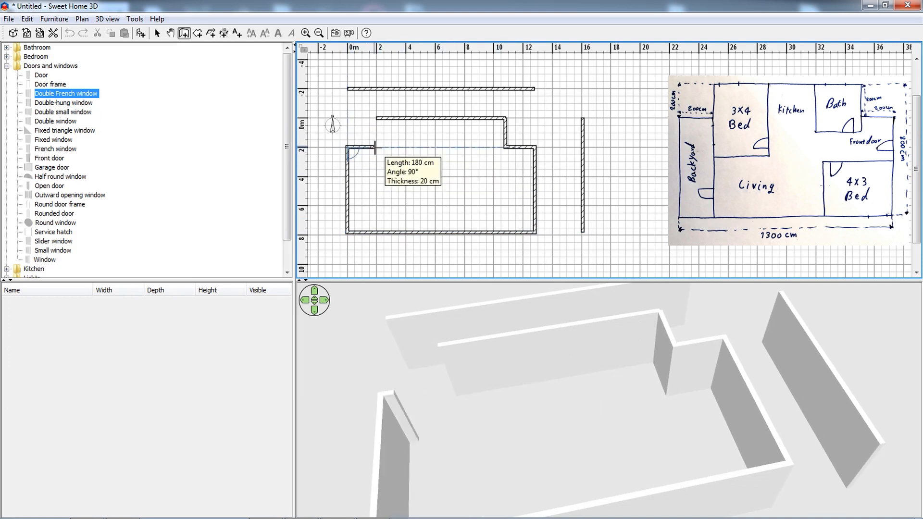
# Close the outline with a wall about 200 cm to the right and one 200 cm up to the 880 cm wall's left end.
pyautogui.click(376, 148)
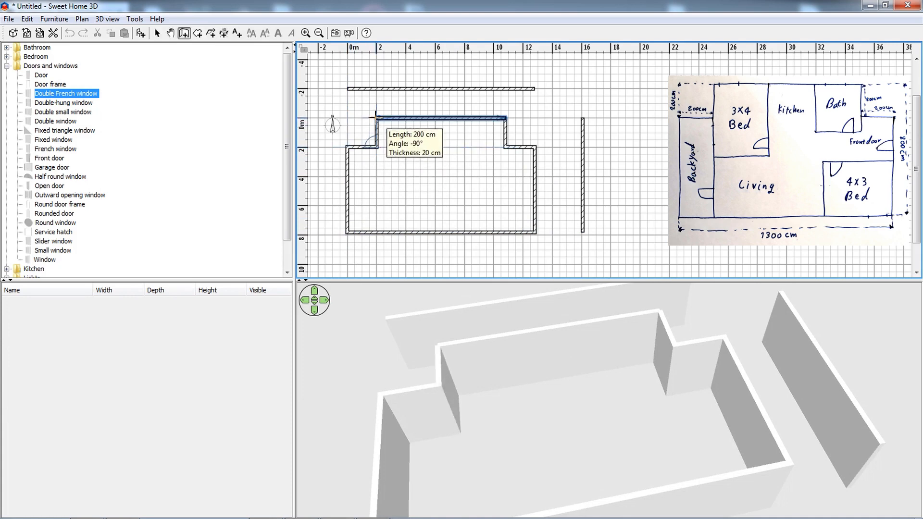
pyautogui.doubleClick(376, 118)
pyautogui.click(157, 33)
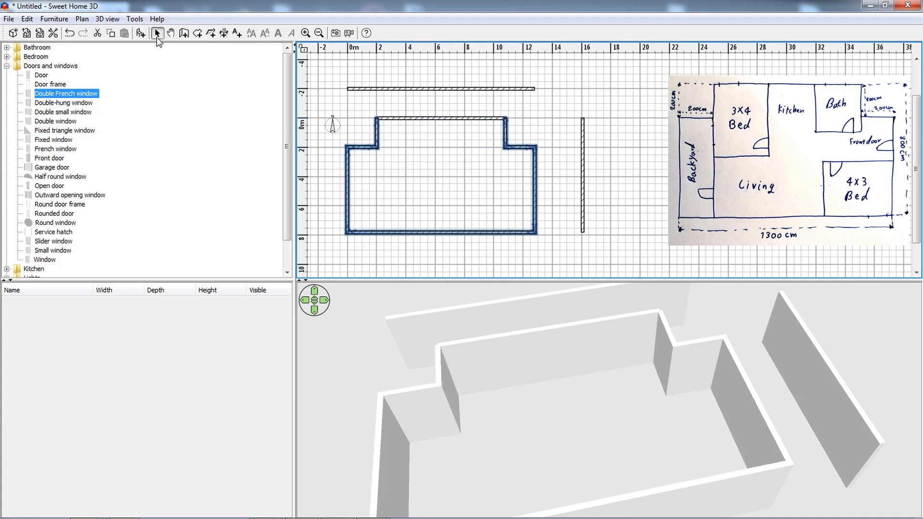
pyautogui.click(403, 138)
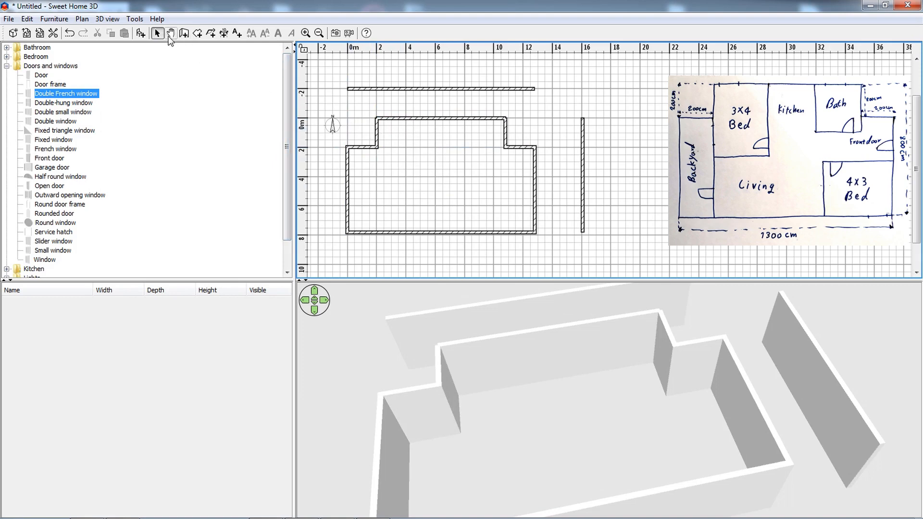
pyautogui.click(224, 33)
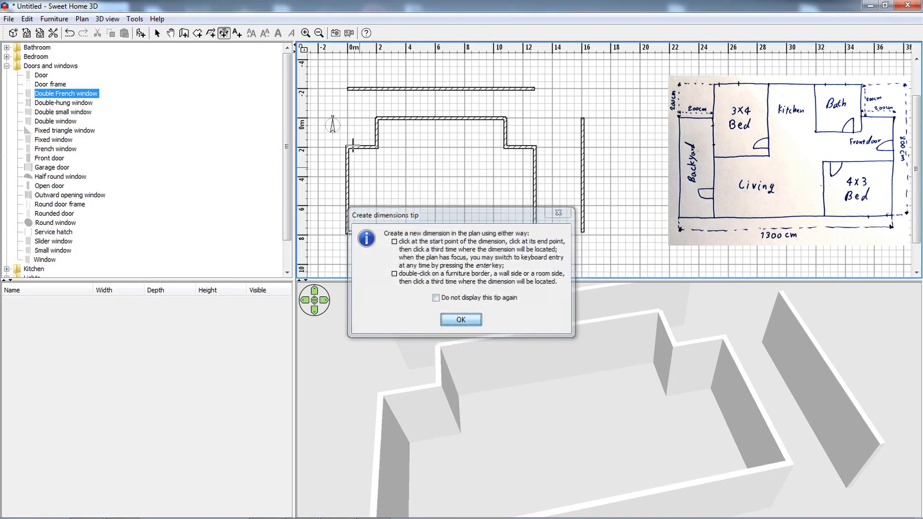
pyautogui.click(461, 319)
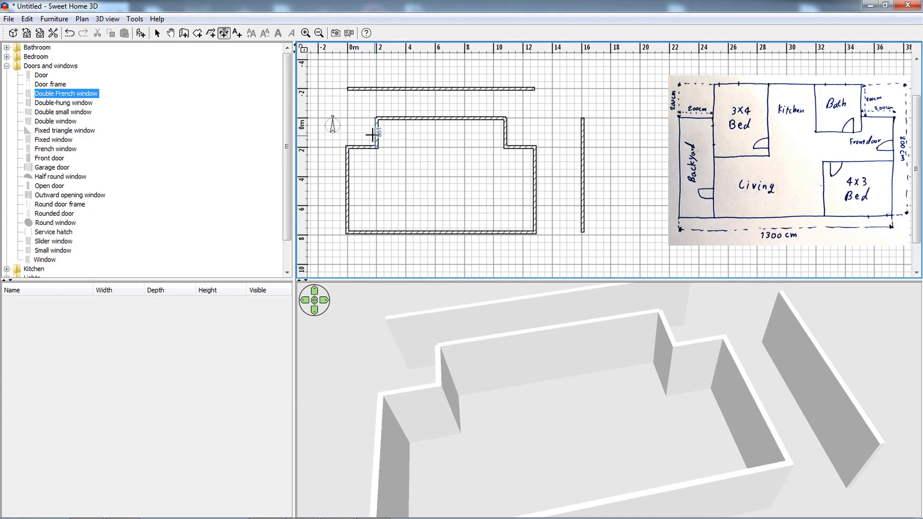
pyautogui.keyDown('ctrl'); pyautogui.scroll(6, 366, 120); pyautogui.keyUp('ctrl')
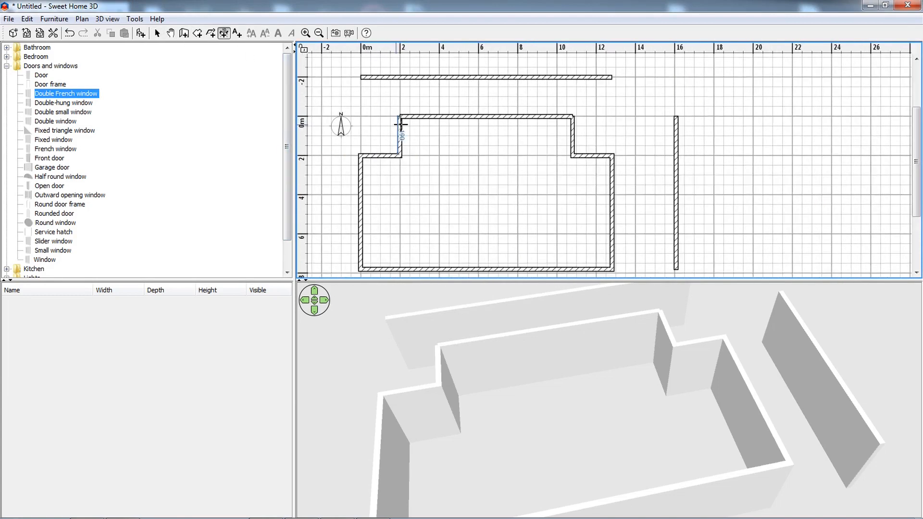
pyautogui.keyDown('ctrl'); pyautogui.scroll(4, 404, 121); pyautogui.keyUp('ctrl')
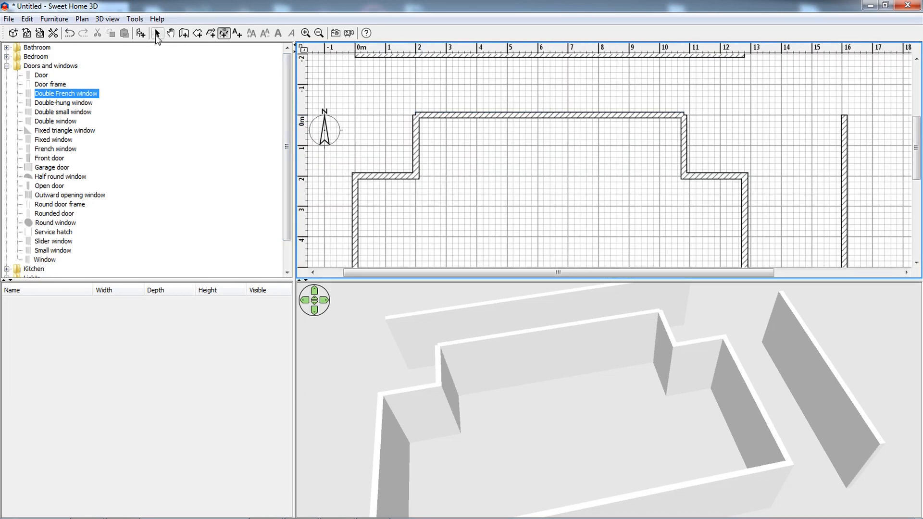
# Join the upper horizontal wall with the adjoining short vertical walls at both of its corners.
pyautogui.click(156, 34)
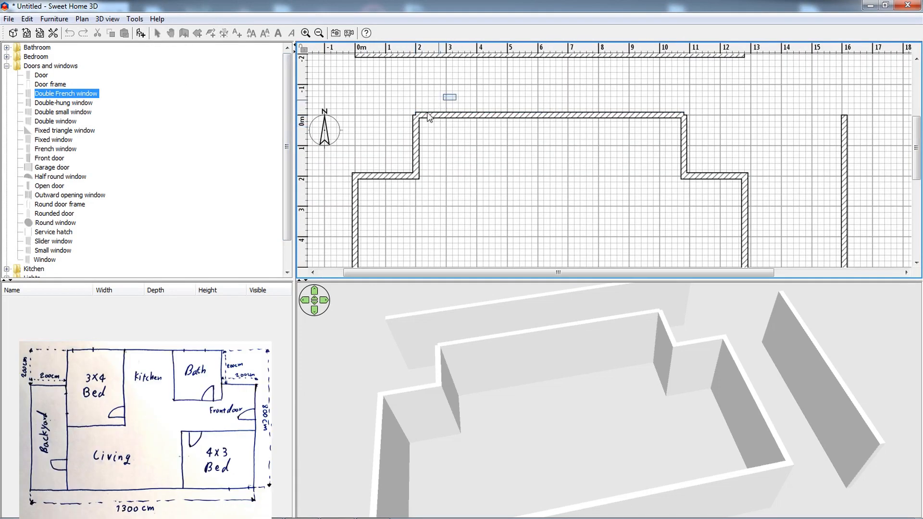
pyautogui.moveTo(456, 100); pyautogui.dragTo(408, 131)
pyautogui.rightClick(413, 138)
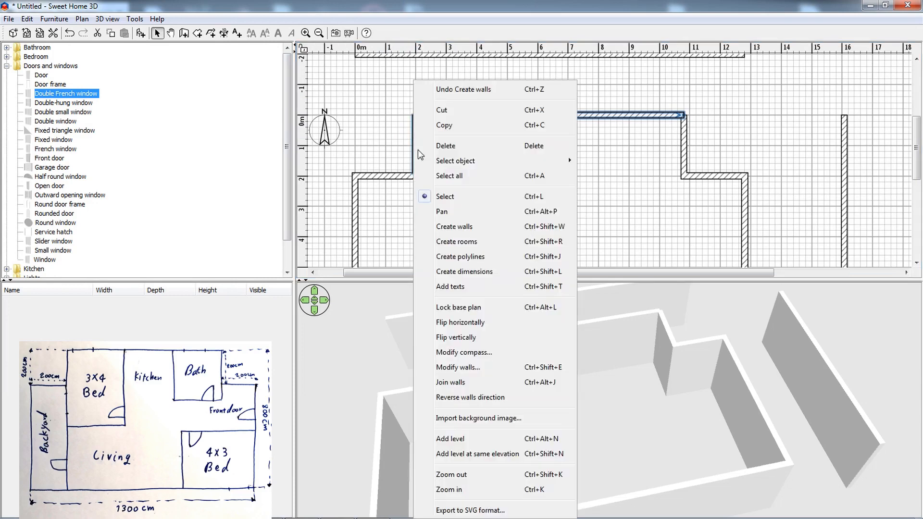
pyautogui.click(473, 385)
pyautogui.moveTo(707, 91); pyautogui.dragTo(636, 148)
pyautogui.rightClick(647, 144)
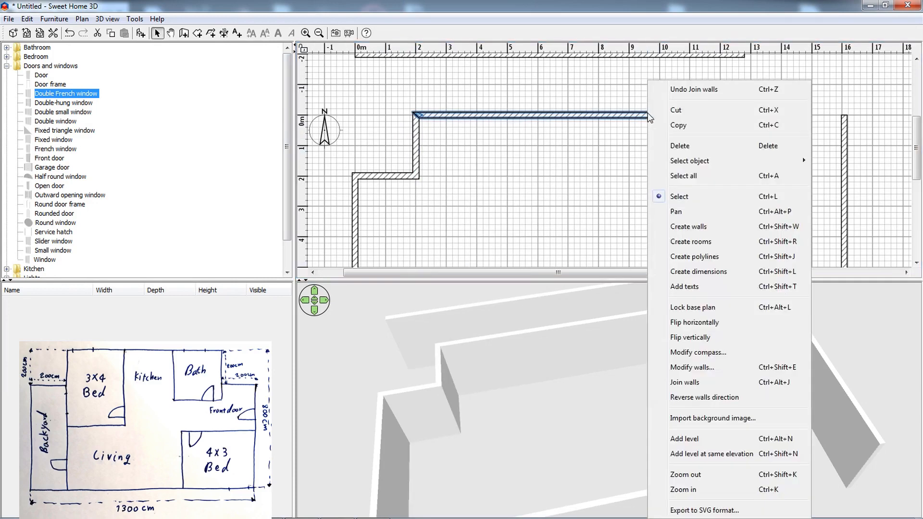
pyautogui.click(692, 383)
pyautogui.click(224, 33)
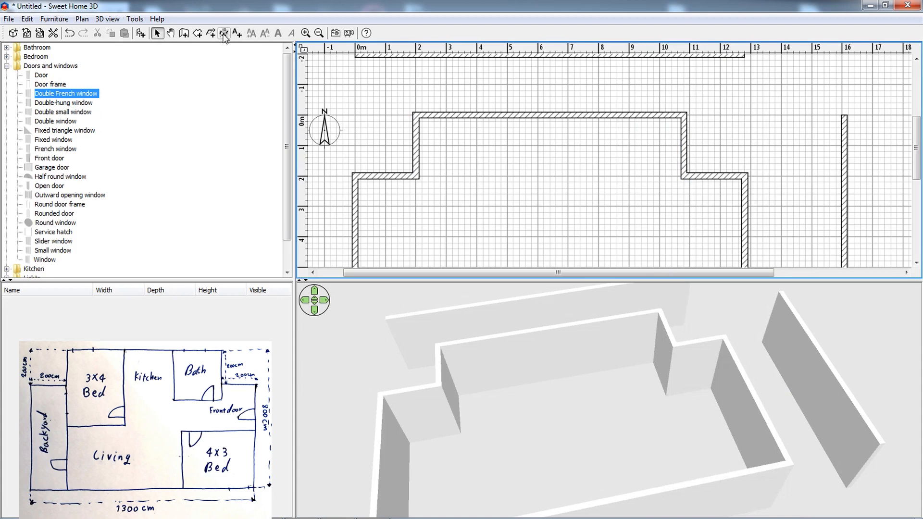
pyautogui.click(460, 320)
pyautogui.scroll(-3, 555, 133)
pyautogui.scroll(-1, 545, 160)
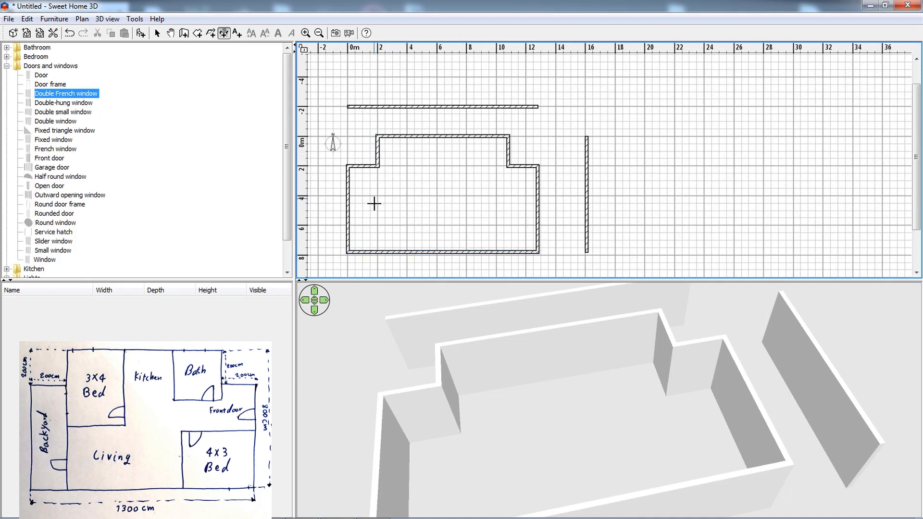
pyautogui.click(184, 33)
# Start the bath room at the upper wall's inner right corner and give its first side, running left, a length of 250 cm.
pyautogui.click(197, 33)
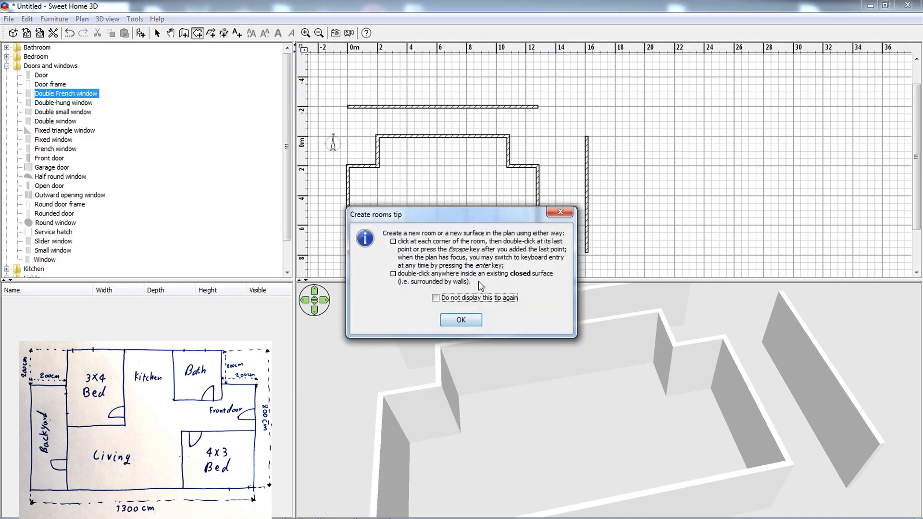
pyautogui.click(460, 320)
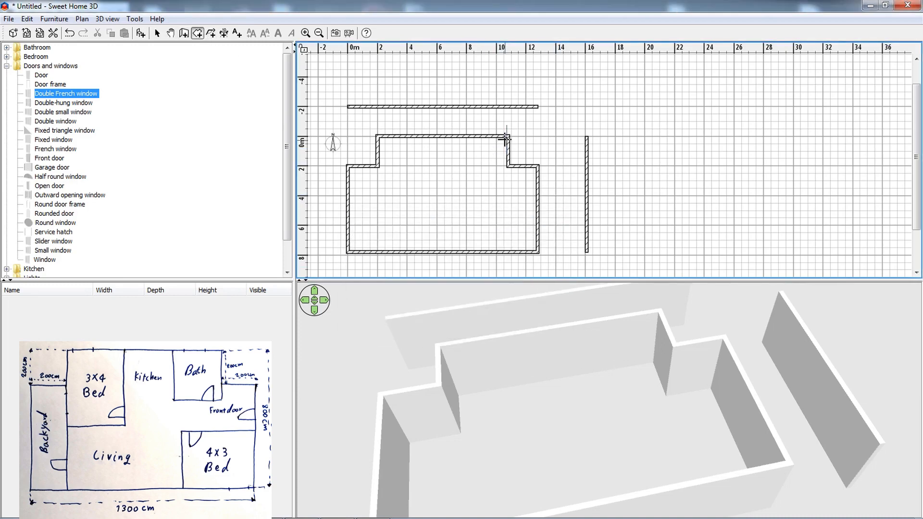
pyautogui.keyDown('ctrl'); pyautogui.scroll(5, 510, 137); pyautogui.keyUp('ctrl')
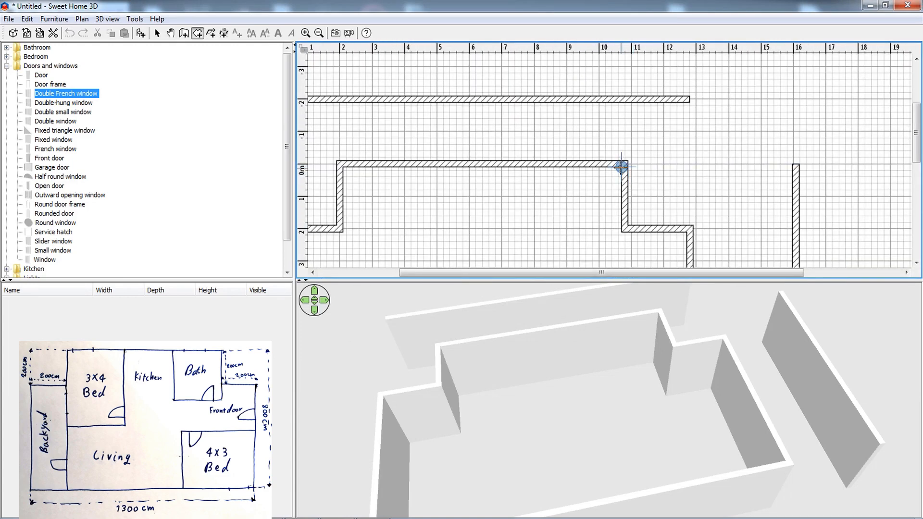
pyautogui.click(621, 166)
pyautogui.press('Return')
pyautogui.write('2050')
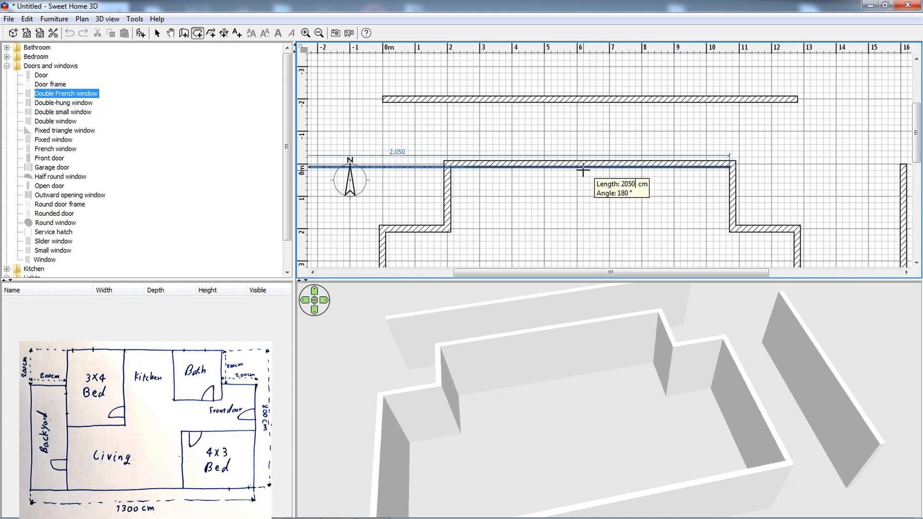
pyautogui.press('BackSpace')
pyautogui.press('BackSpace')
pyautogui.press('BackSpace')
pyautogui.write('50')
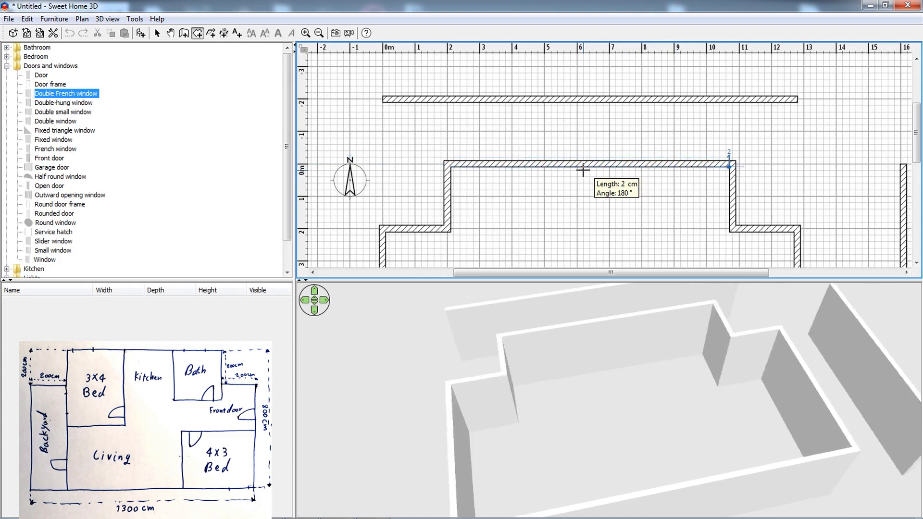
pyautogui.press('Return')
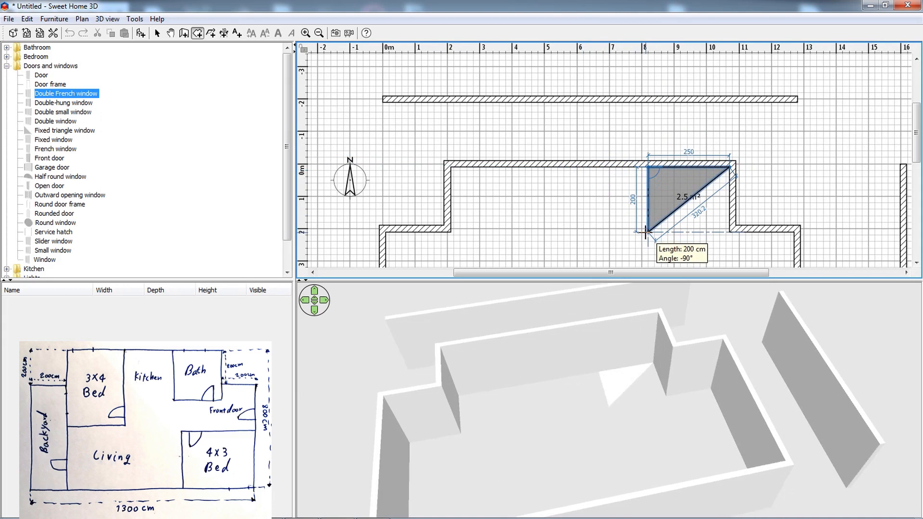
# Set the bath room's second side to 250 cm downward and complete the room as a 250 by 250 cm square.
pyautogui.write('250')
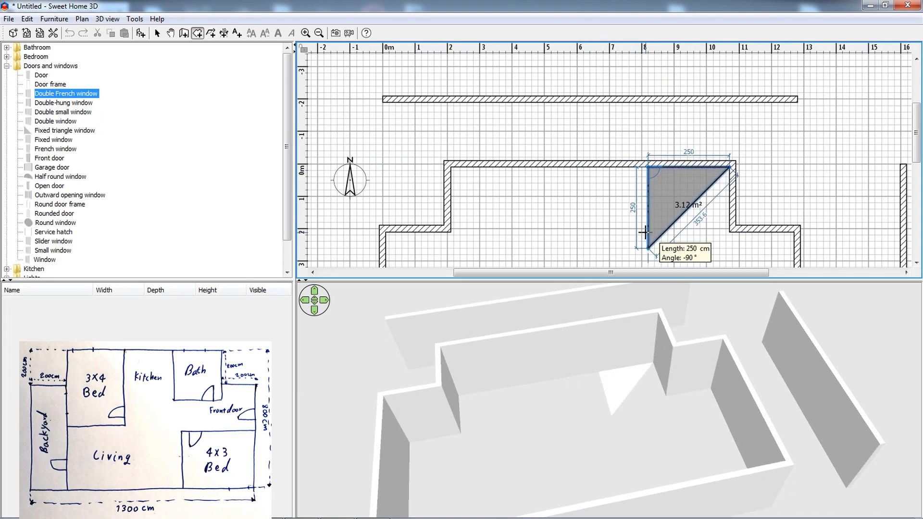
pyautogui.press('Return')
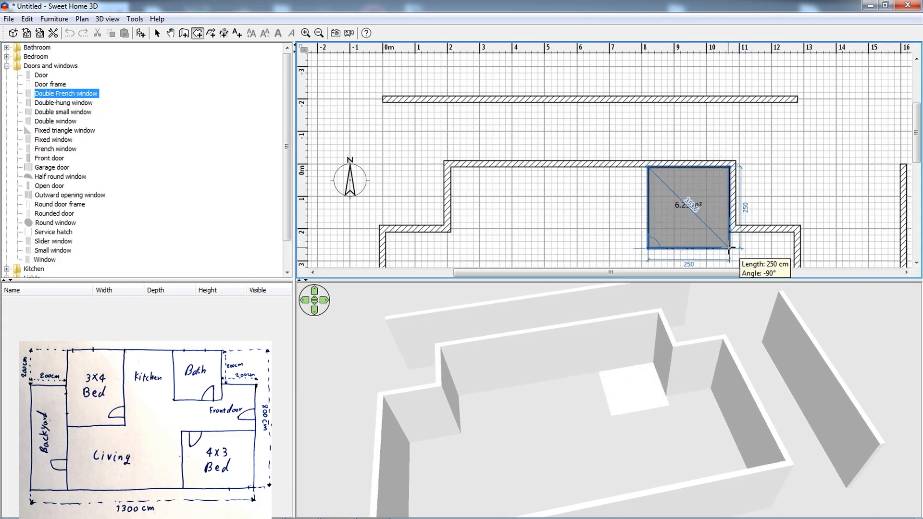
pyautogui.press('Return')
pyautogui.press('Escape')
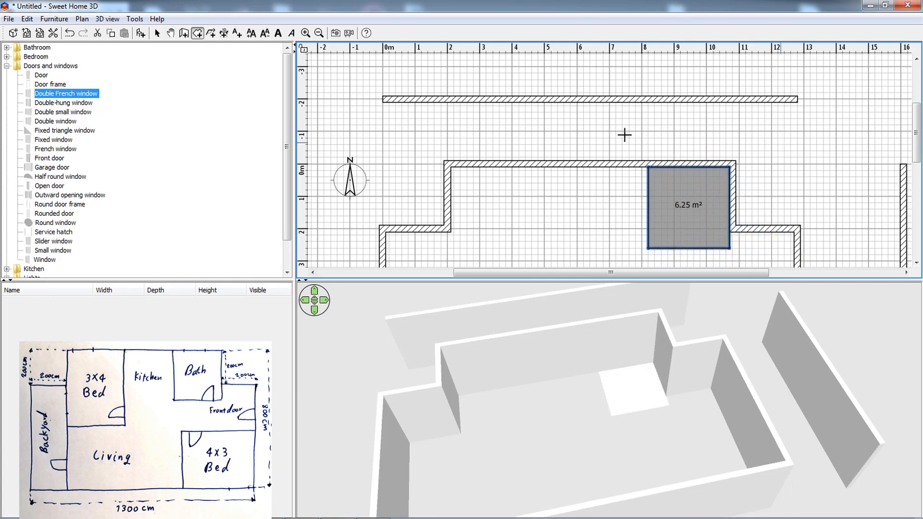
# Surround the bath room with walls that enclose its open sides.
pyautogui.scroll(-2, 495, 117)
pyautogui.keyDown('ctrl'); pyautogui.scroll(-2, 495, 116); pyautogui.keyUp('ctrl')
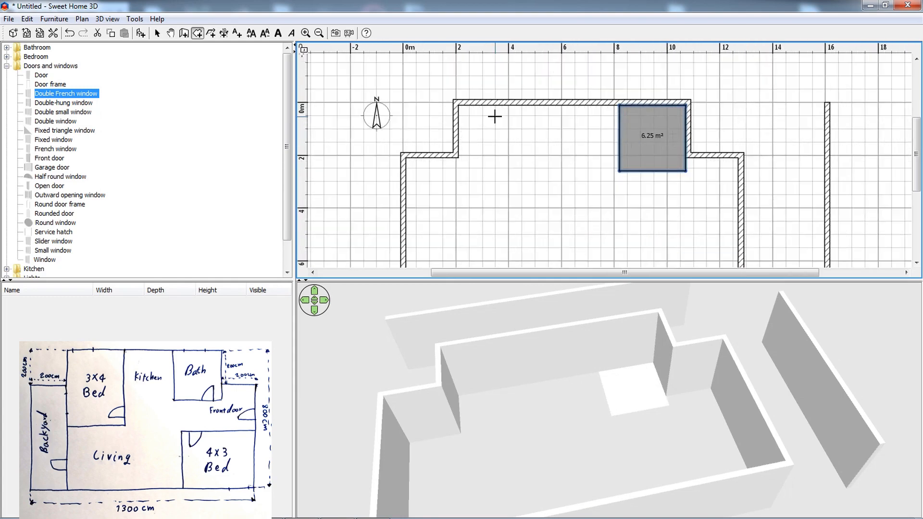
pyautogui.click(184, 33)
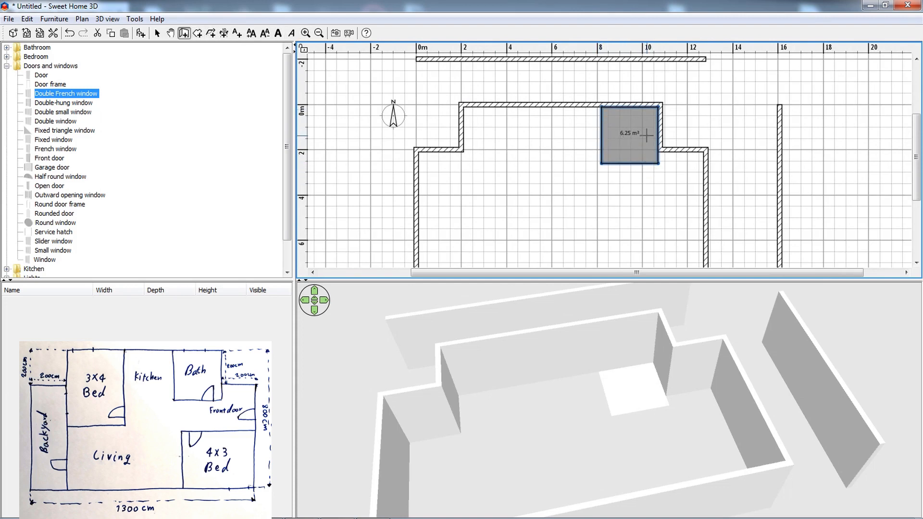
pyautogui.doubleClick(623, 144)
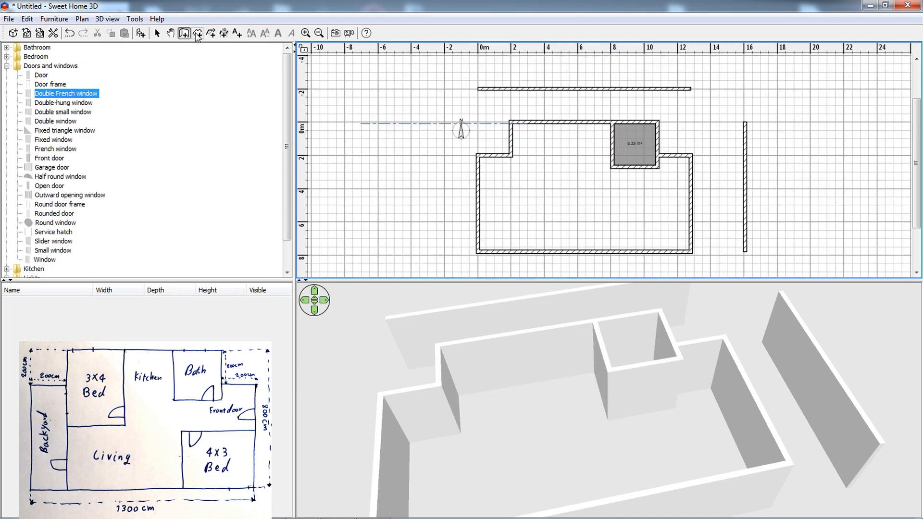
# Start the 4 by 3 bedroom at the house's inner lower right corner with a first side of 400 cm running left.
pyautogui.click(198, 34)
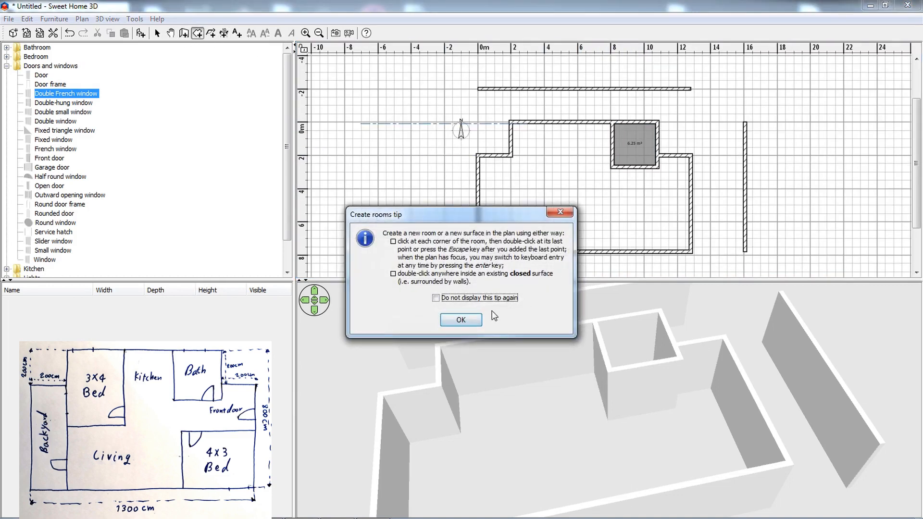
pyautogui.click(464, 319)
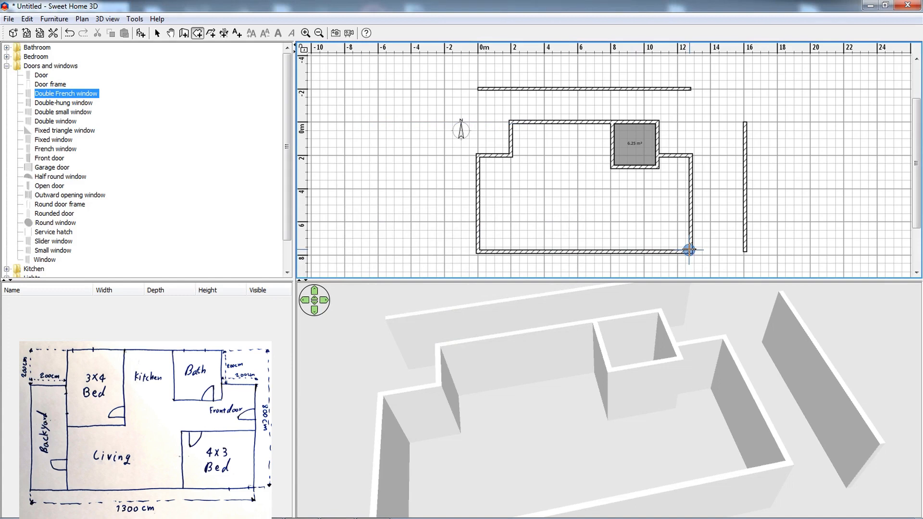
pyautogui.click(689, 250)
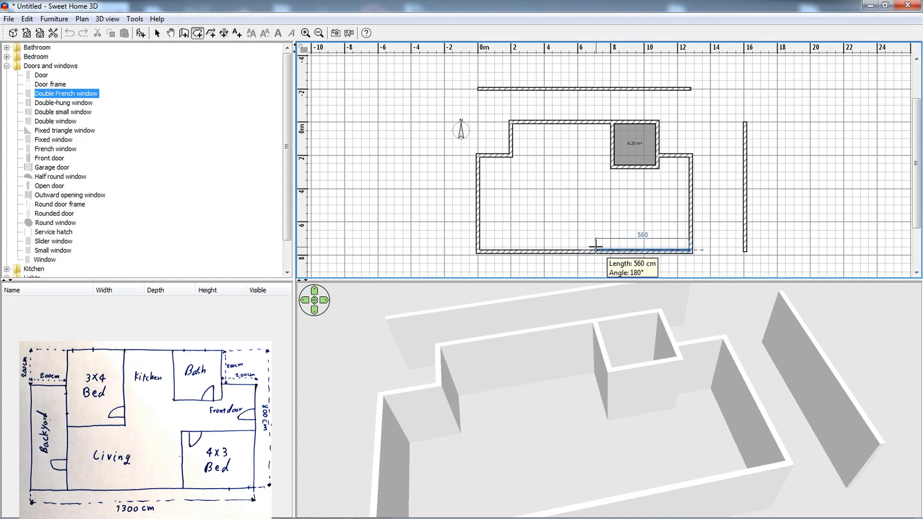
pyautogui.press('Return')
pyautogui.write('400')
pyautogui.press('Return')
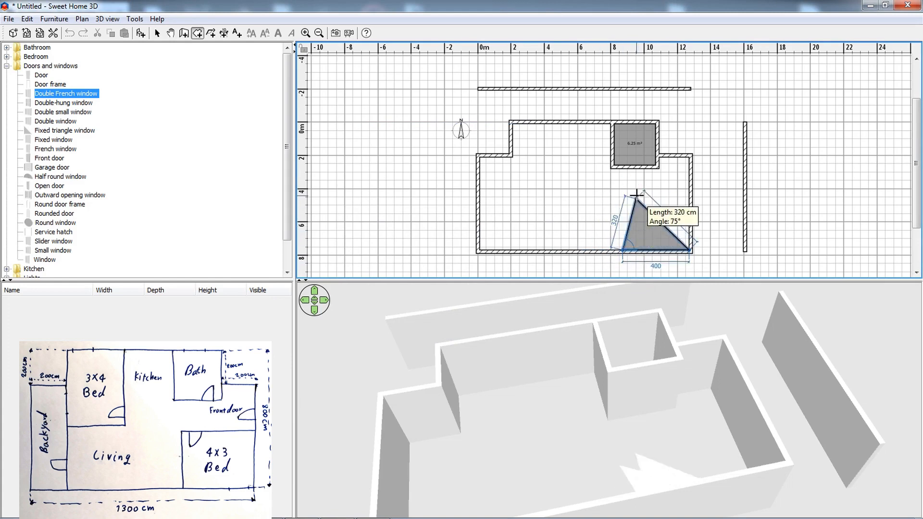
# Set the bedroom's second side to 300 cm upward and complete the room as a 400 by 300 cm rectangle.
pyautogui.press('Return')
pyautogui.write('300')
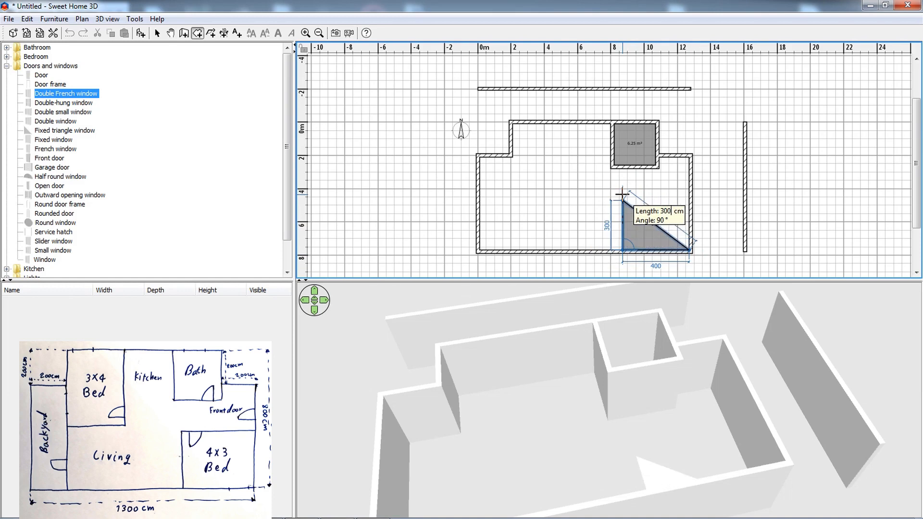
pyautogui.press('Return')
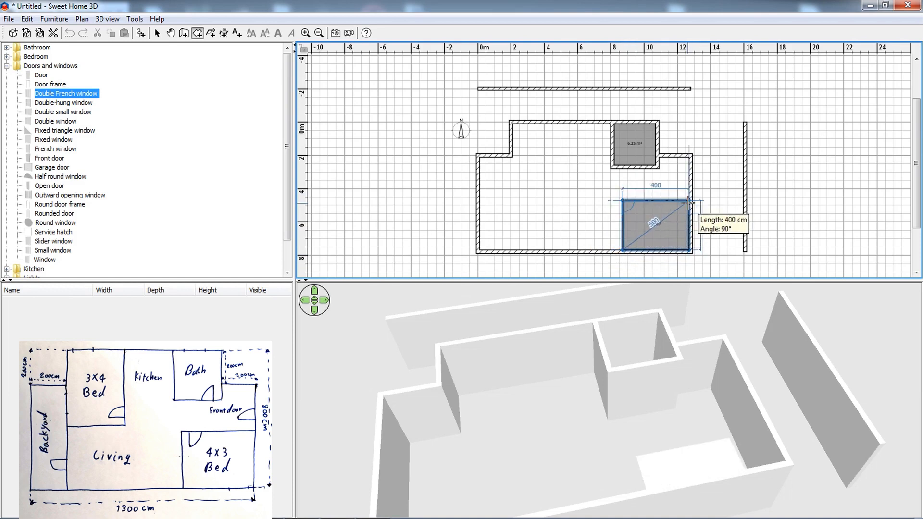
pyautogui.doubleClick(688, 209)
# Surround the lower right bedroom with walls along its two open sides.
pyautogui.click(185, 34)
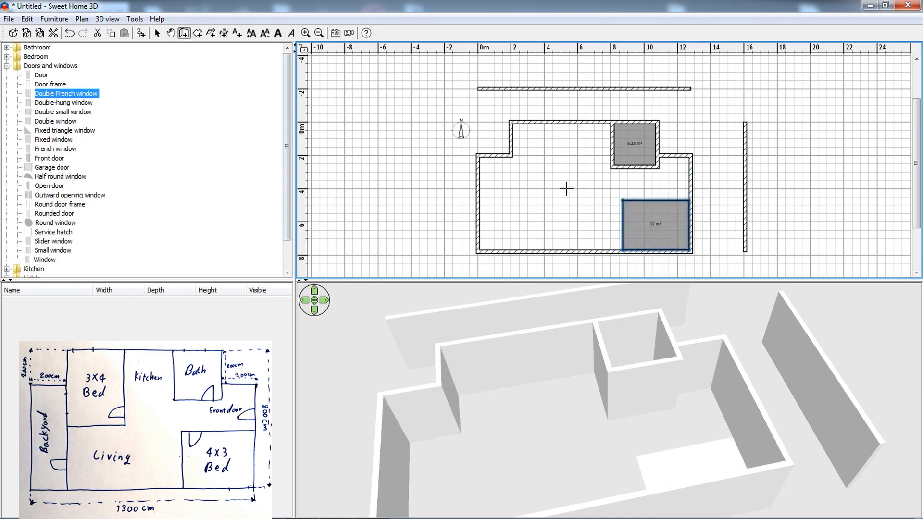
pyautogui.doubleClick(658, 226)
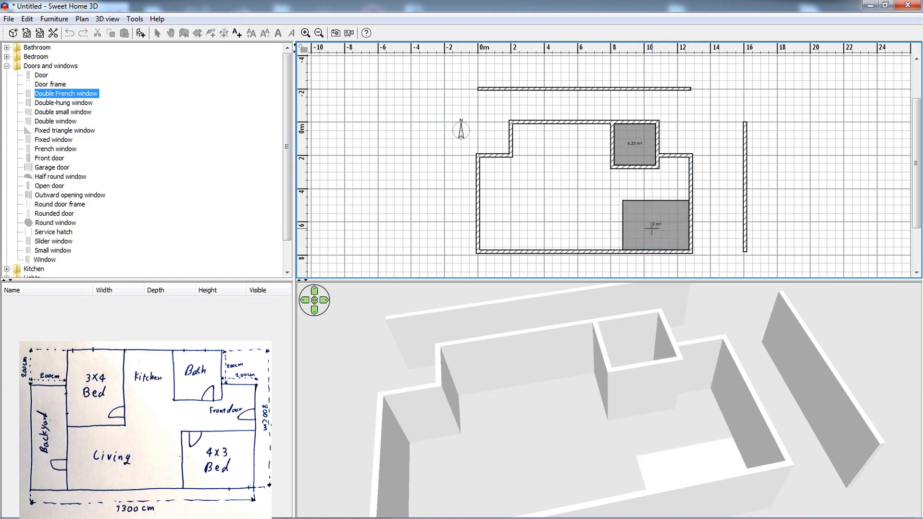
pyautogui.doubleClick(578, 218)
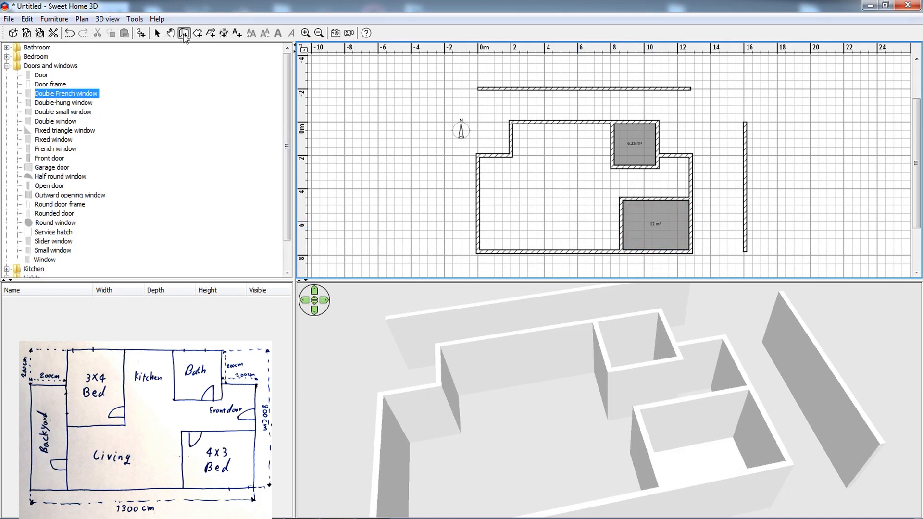
# Draw a 20 cm thick vertical wall from the upper left inner corner's short wall down to the bottom wall, separating the backyard.
pyautogui.click(511, 154)
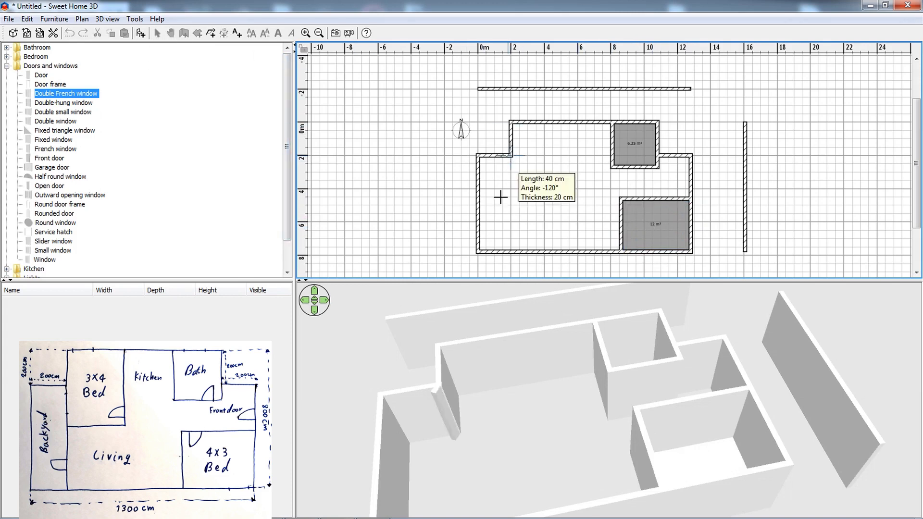
pyautogui.doubleClick(512, 251)
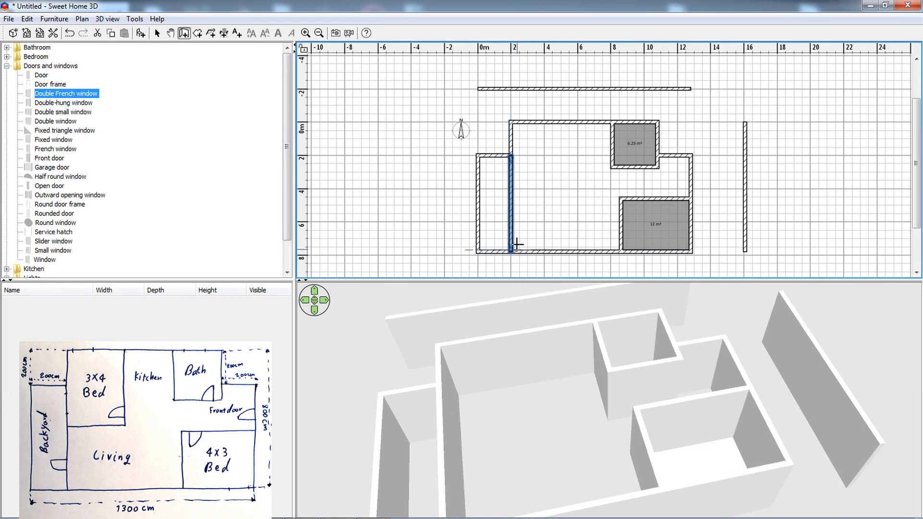
pyautogui.doubleClick(527, 193)
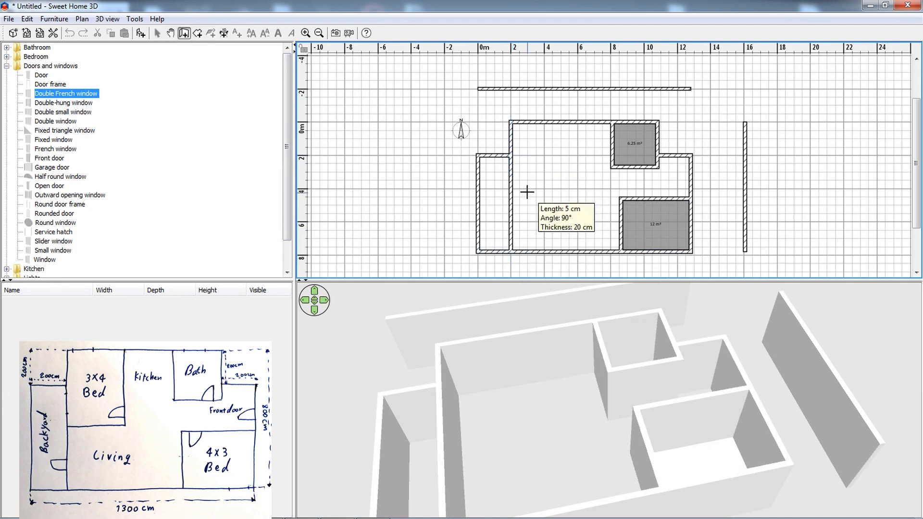
pyautogui.click(197, 35)
pyautogui.click(467, 374)
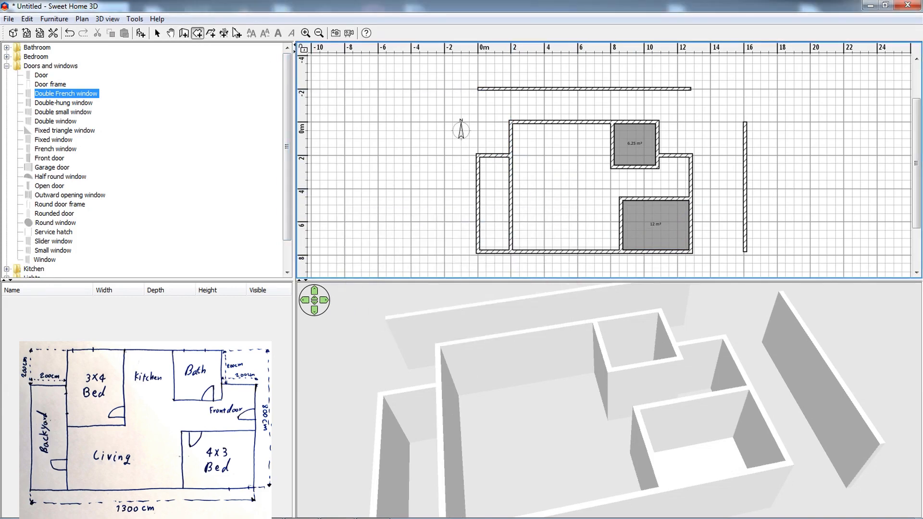
pyautogui.click(224, 33)
pyautogui.click(470, 377)
# Start the 3 by 4 bedroom at the upper wall's inner left corner with a first side of 300 cm running right.
pyautogui.click(197, 33)
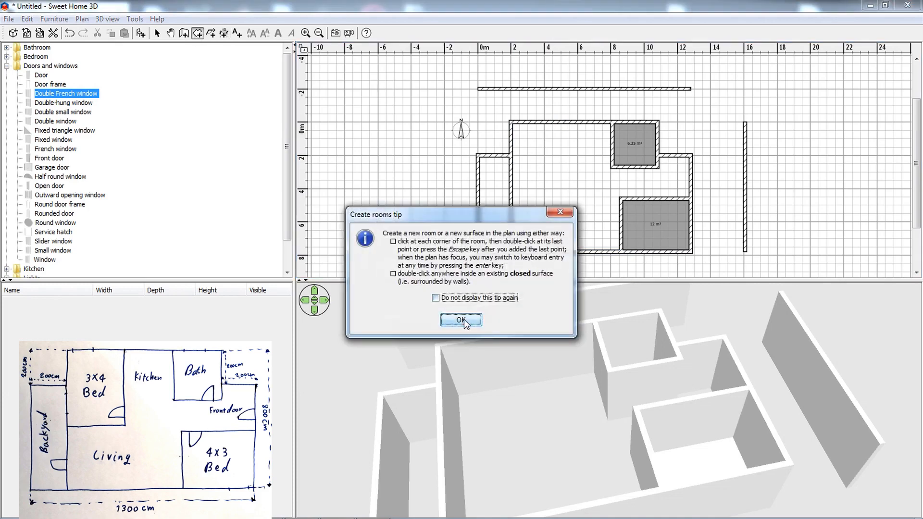
pyautogui.click(461, 320)
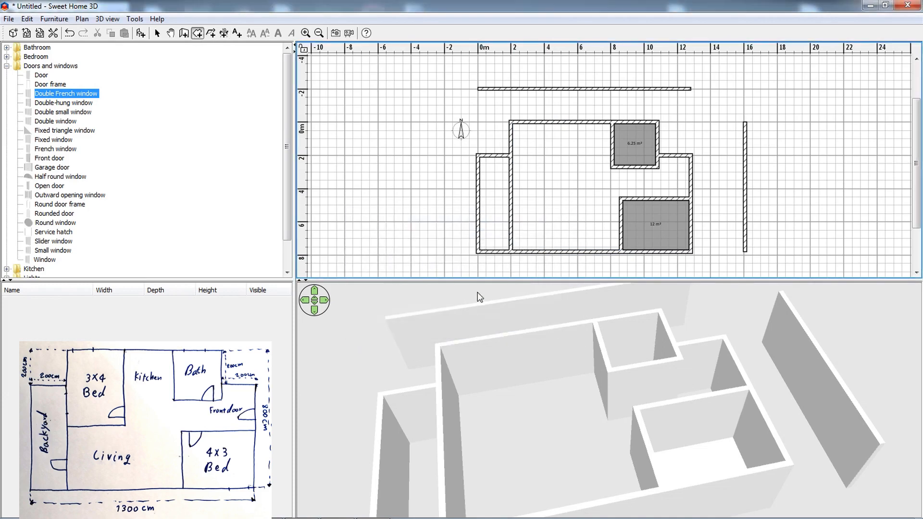
pyautogui.click(511, 123)
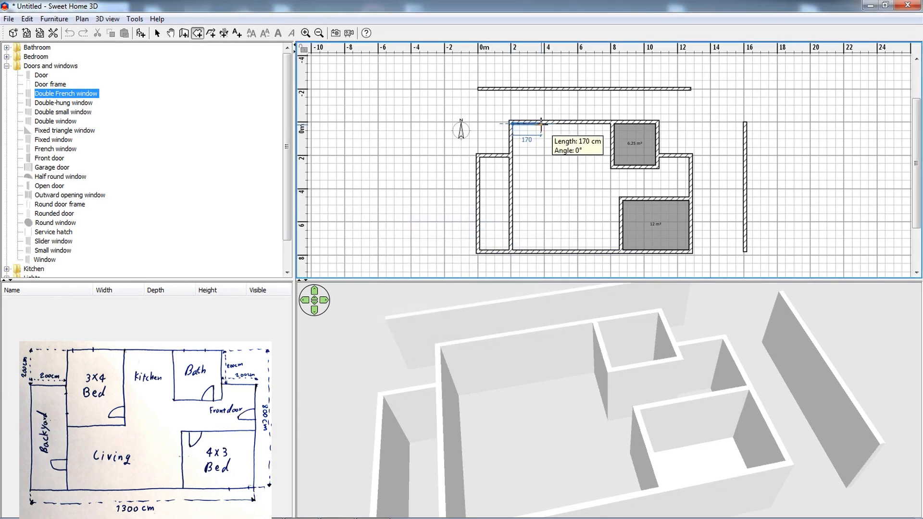
pyautogui.write('300')
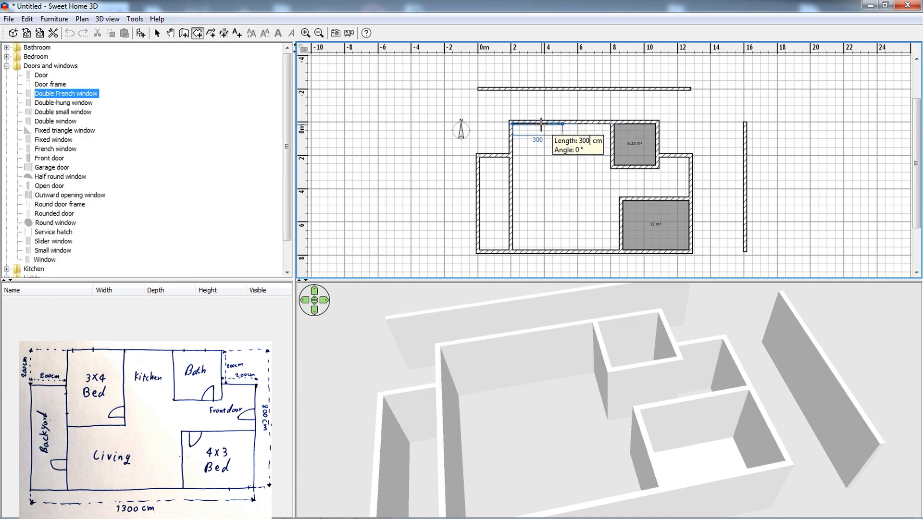
pyautogui.press('Return')
# Add a 400 cm side downward and a 300 cm side back to the left, and complete the 3 by 4 bedroom.
pyautogui.write('400')
pyautogui.press('Return')
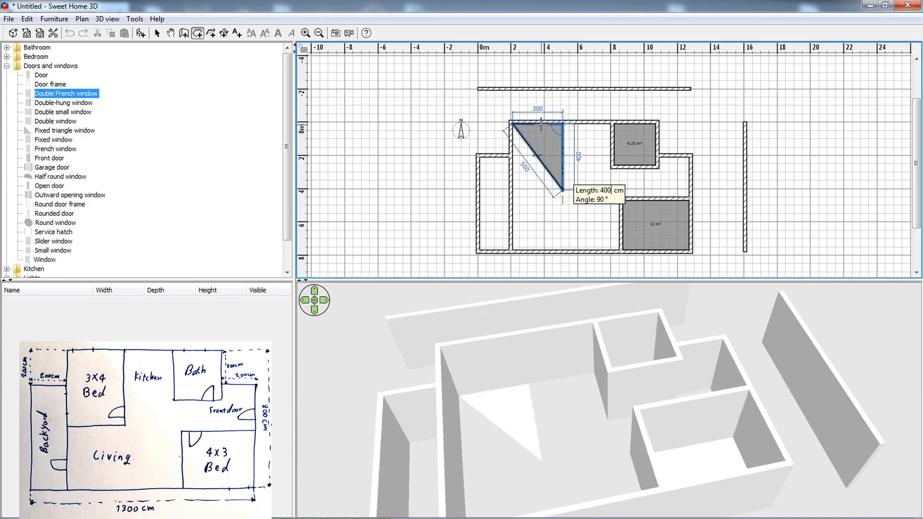
pyautogui.write('300')
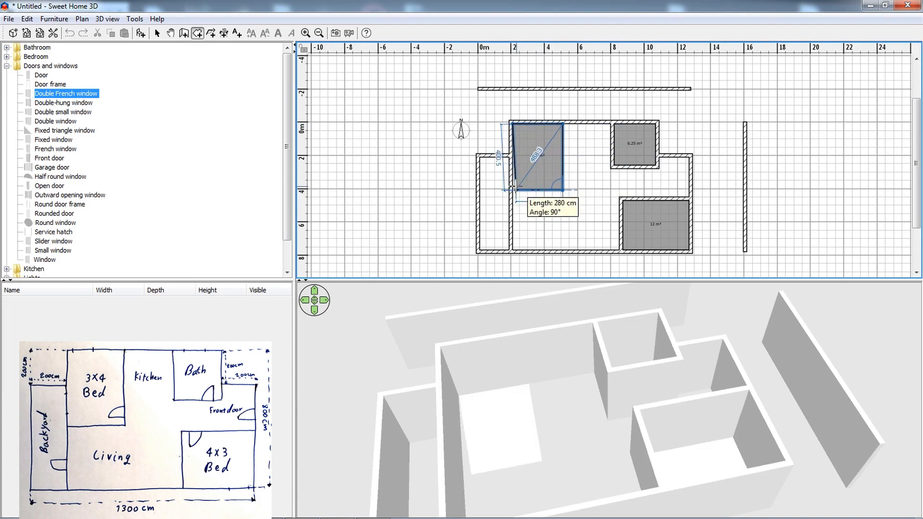
pyautogui.press('Return')
pyautogui.press('Escape')
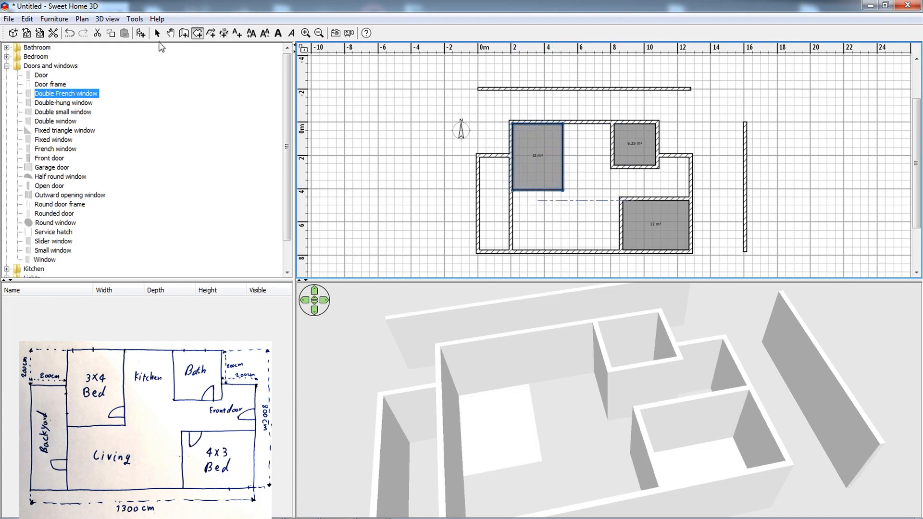
# Surround the upper left bedroom with walls along its two open sides.
pyautogui.click(183, 34)
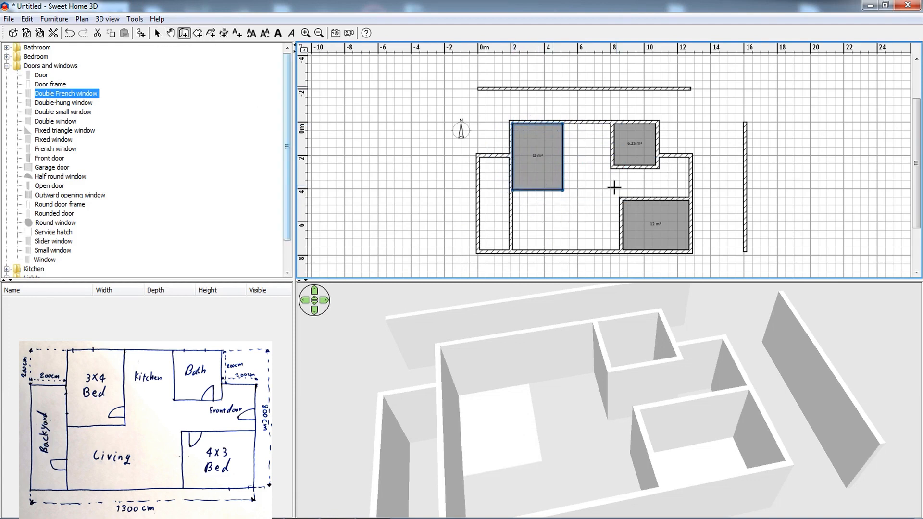
pyautogui.doubleClick(542, 169)
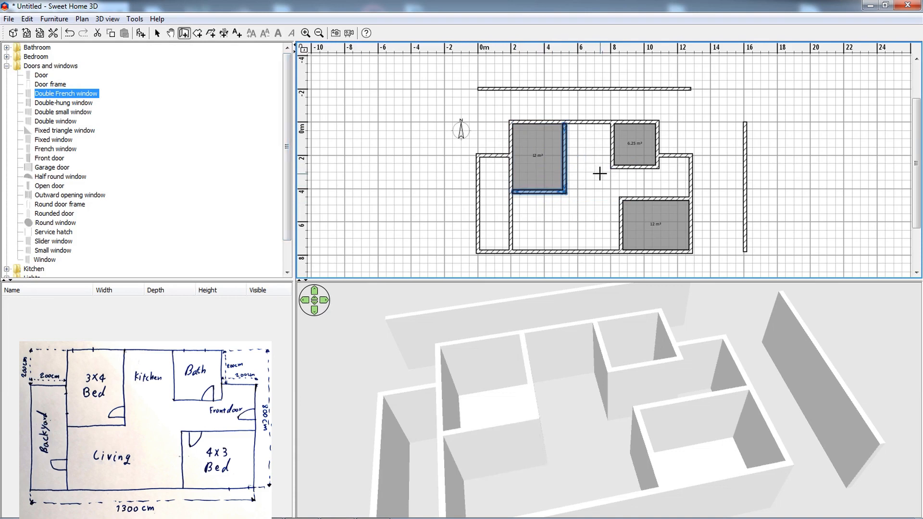
pyautogui.click(600, 200)
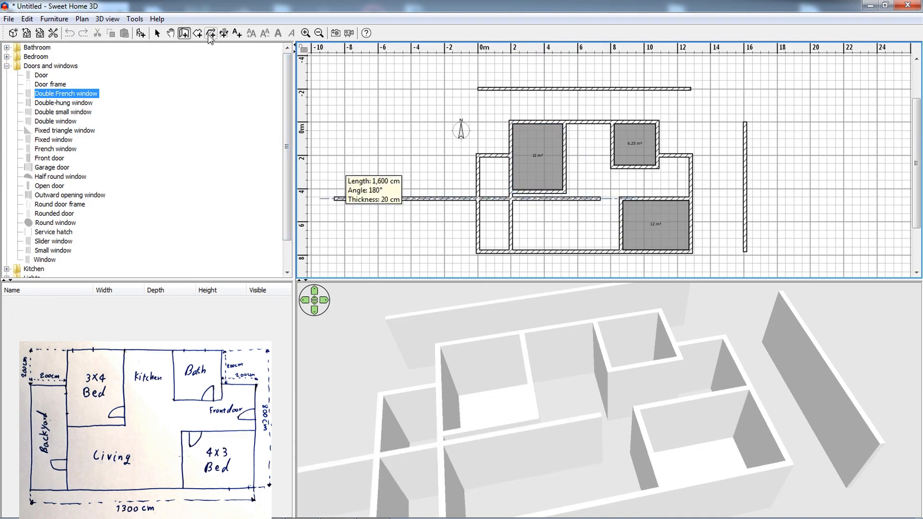
# Create rooms that fill the enclosed kitchen and living area and the backyard strip.
pyautogui.click(200, 35)
pyautogui.click(577, 211)
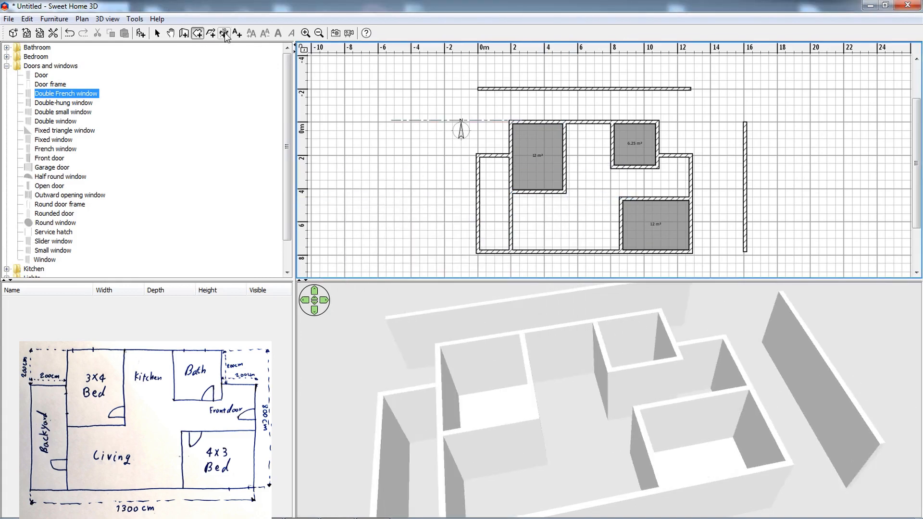
pyautogui.doubleClick(570, 238)
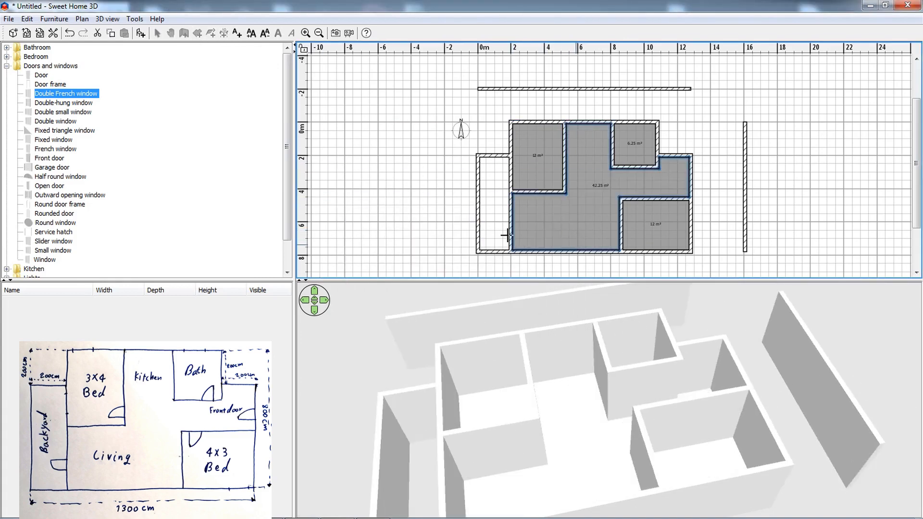
pyautogui.doubleClick(495, 223)
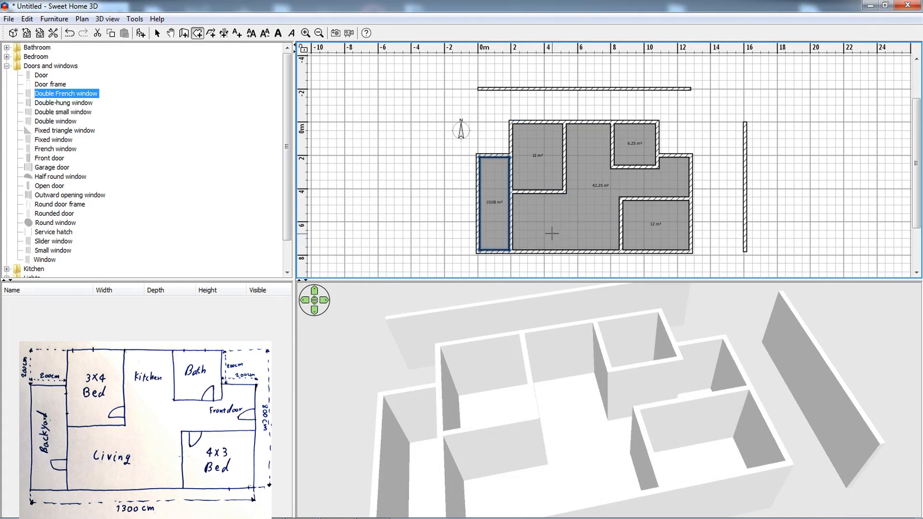
pyautogui.click(559, 220)
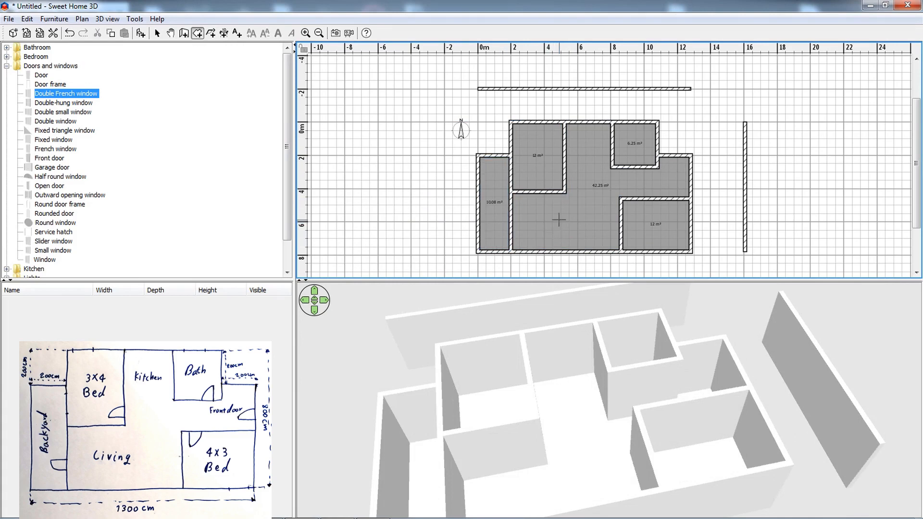
pyautogui.click(224, 32)
pyautogui.click(461, 319)
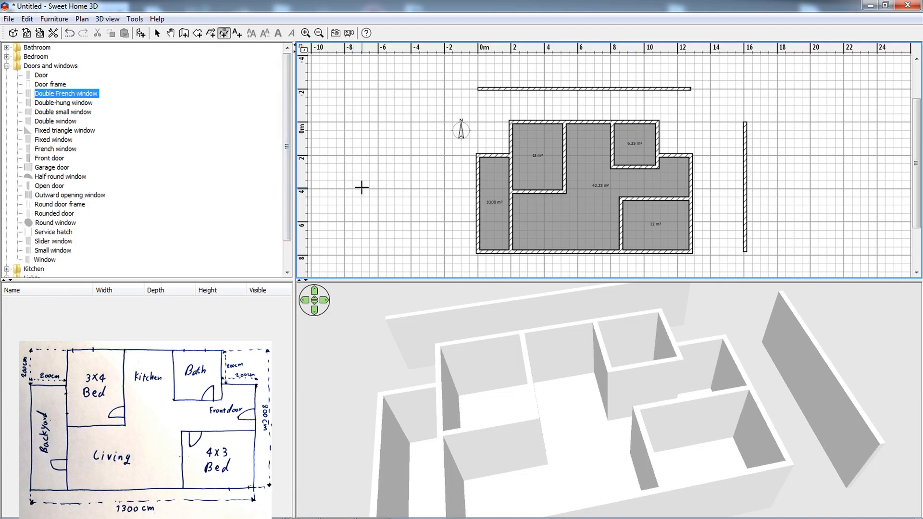
# Place a Front door in the right outer wall, just above the lower right bedroom.
pyautogui.click(39, 76)
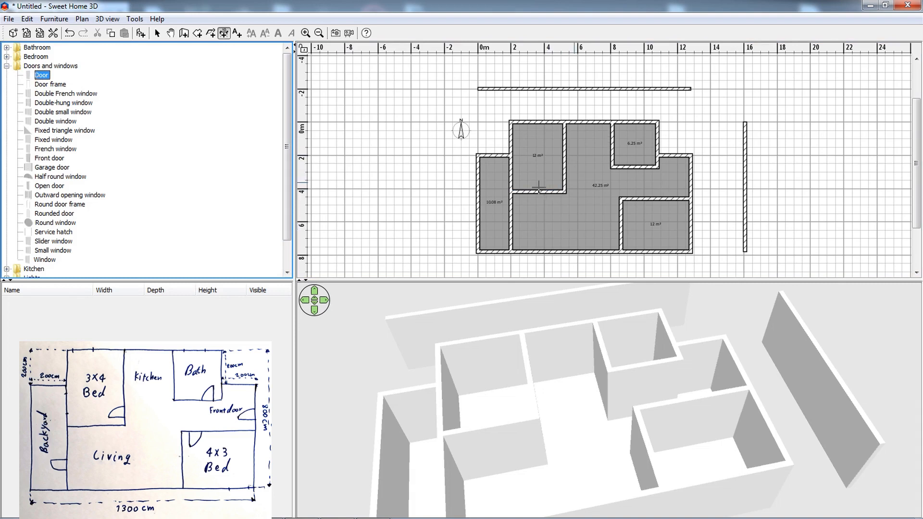
pyautogui.click(50, 159)
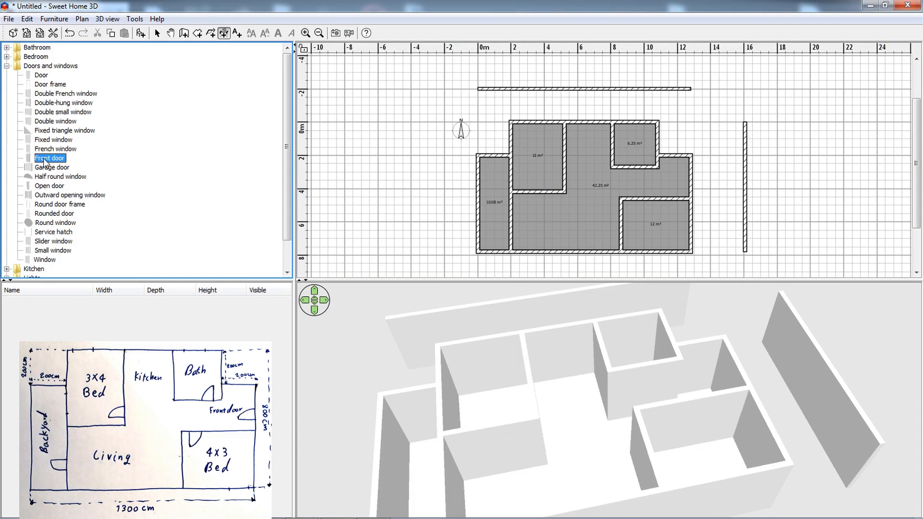
pyautogui.moveTo(48, 159); pyautogui.dragTo(690, 176)
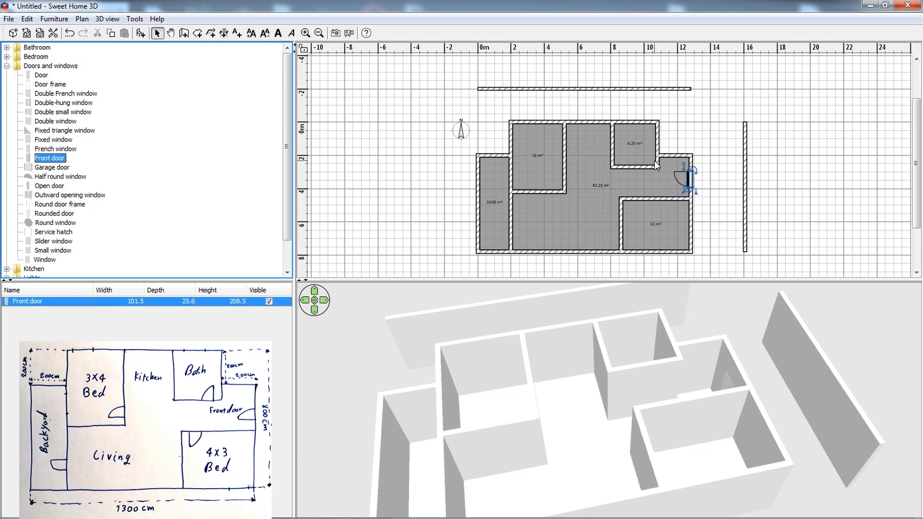
# Mirror the front door's shape so that it swings from the opposite side.
pyautogui.doubleClick(690, 180)
pyautogui.moveTo(496, 134); pyautogui.dragTo(380, 156)
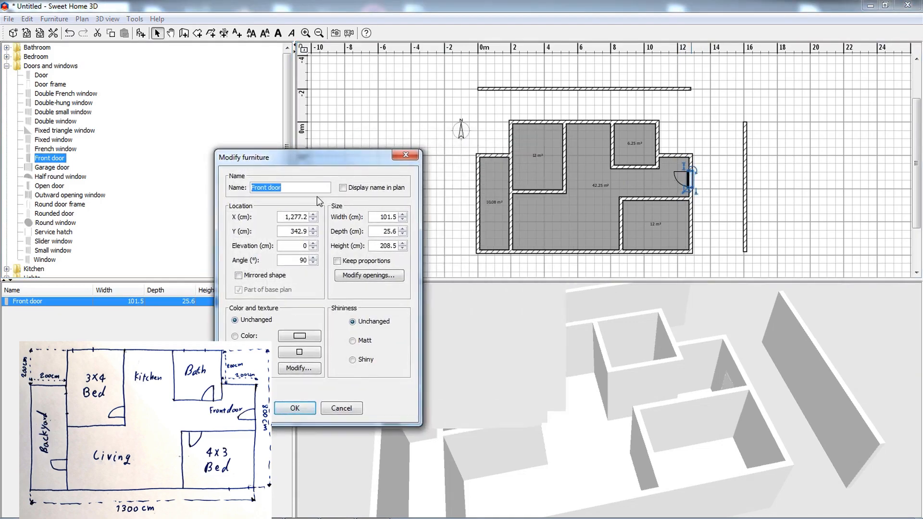
pyautogui.click(301, 411)
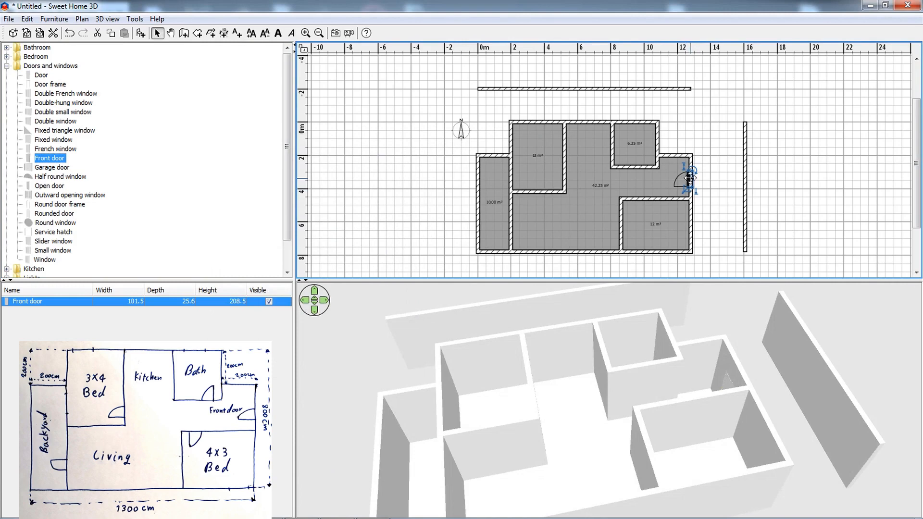
# Try moving the front door outside the house with X set to 1500 cm and a new Y position, and undo it.
pyautogui.doubleClick(690, 178)
pyautogui.moveTo(435, 153); pyautogui.dragTo(232, 166)
pyautogui.click(203, 221)
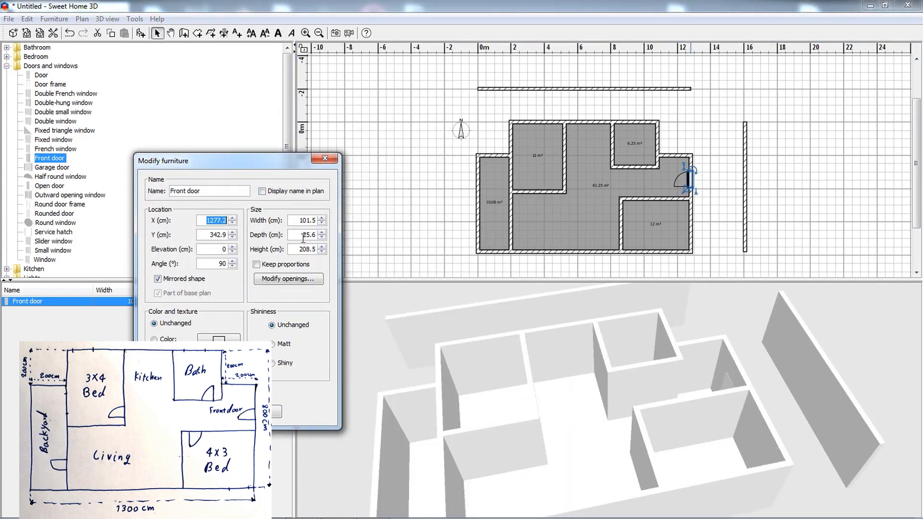
pyautogui.write('1500')
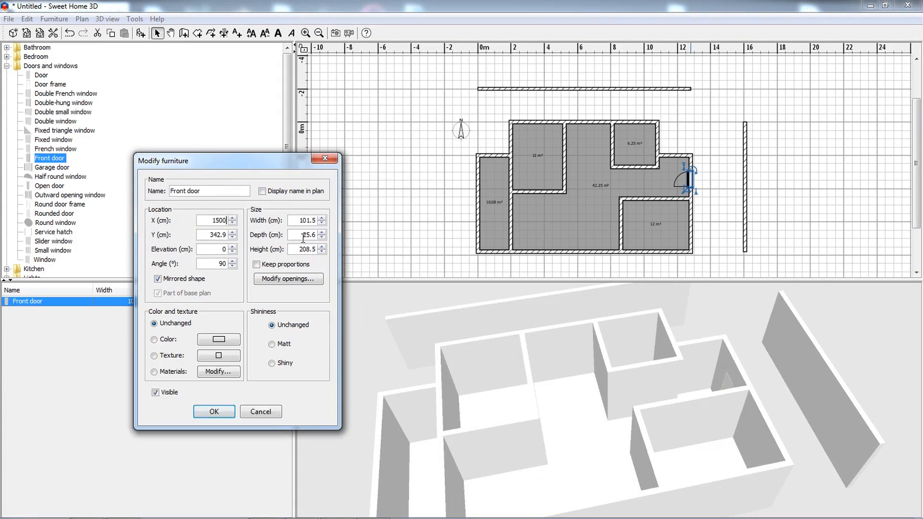
pyautogui.click(210, 235)
pyautogui.write('500')
pyautogui.click(214, 412)
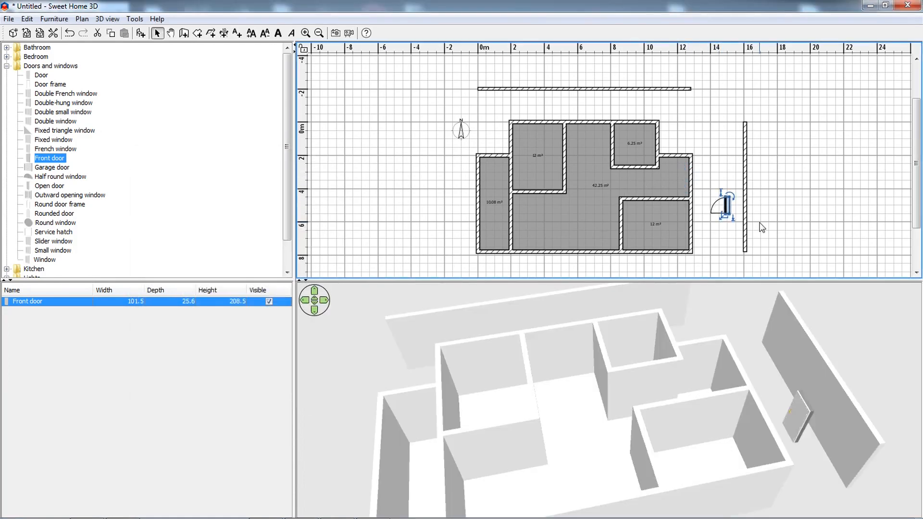
pyautogui.hotkey('ctrl', 'z')
pyautogui.doubleClick(691, 180)
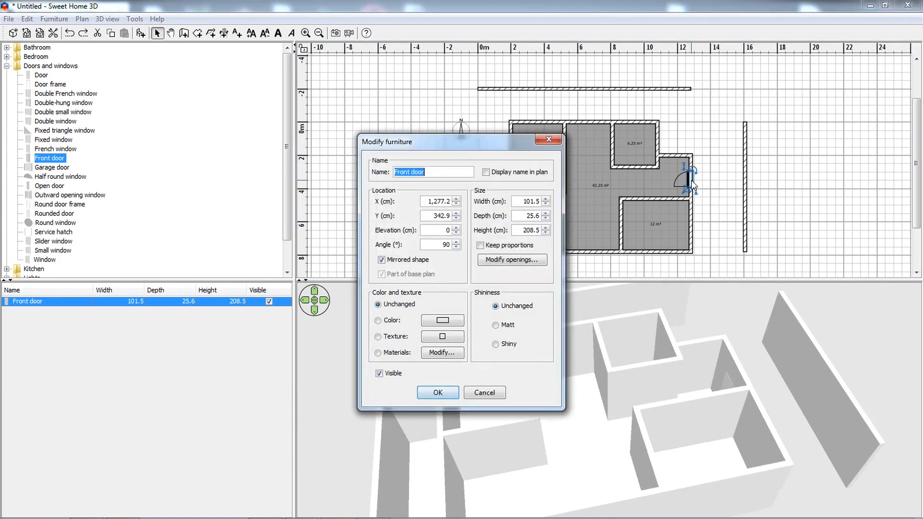
pyautogui.moveTo(499, 152); pyautogui.dragTo(331, 165)
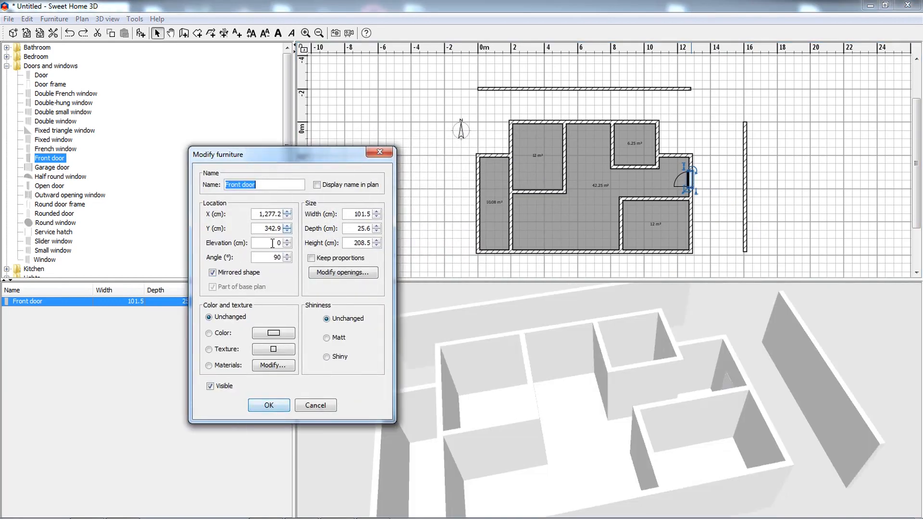
pyautogui.click(380, 152)
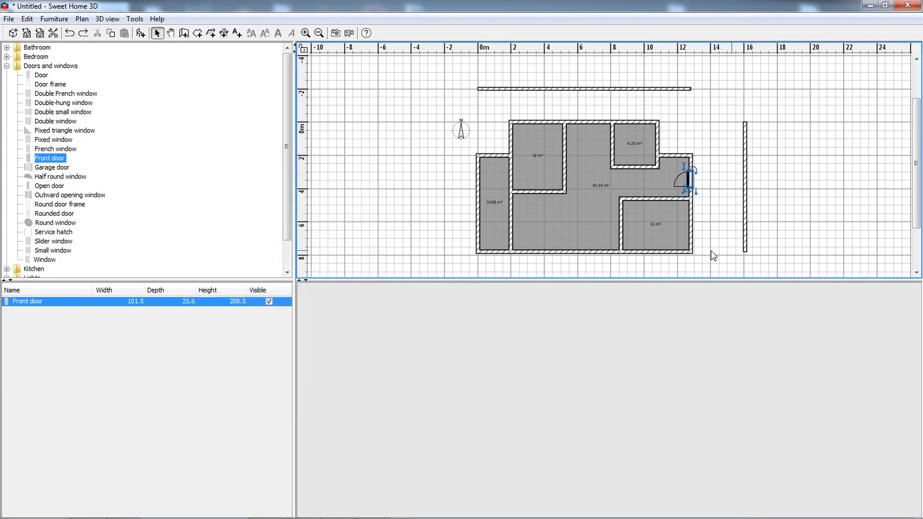
# Raise the front door to an elevation of 10 cm and set its angle to 70°.
pyautogui.moveTo(732, 251); pyautogui.dragTo(679, 241)
pyautogui.click(711, 230)
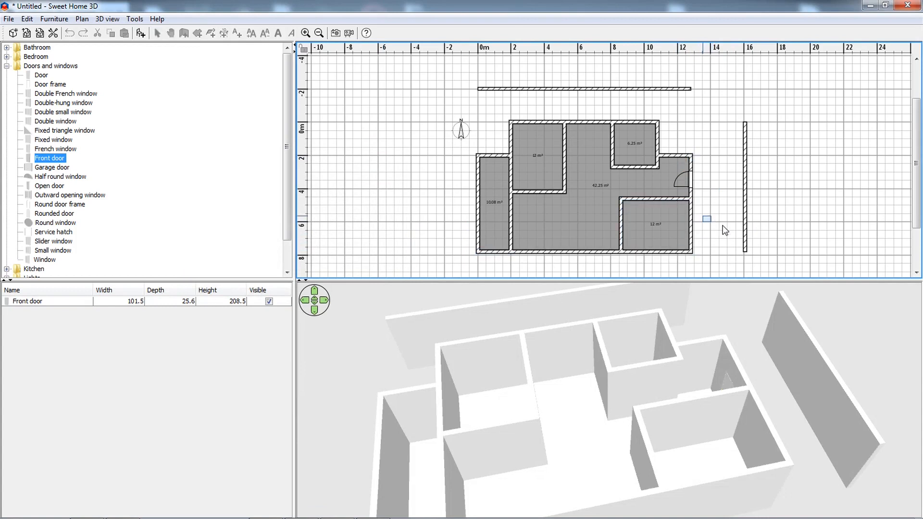
pyautogui.moveTo(713, 308)
pyautogui.mouseDown()
pyautogui.moveTo(706, 348)
pyautogui.moveTo(654, 324)
pyautogui.moveTo(658, 354)
pyautogui.moveTo(691, 414)
pyautogui.mouseUp()
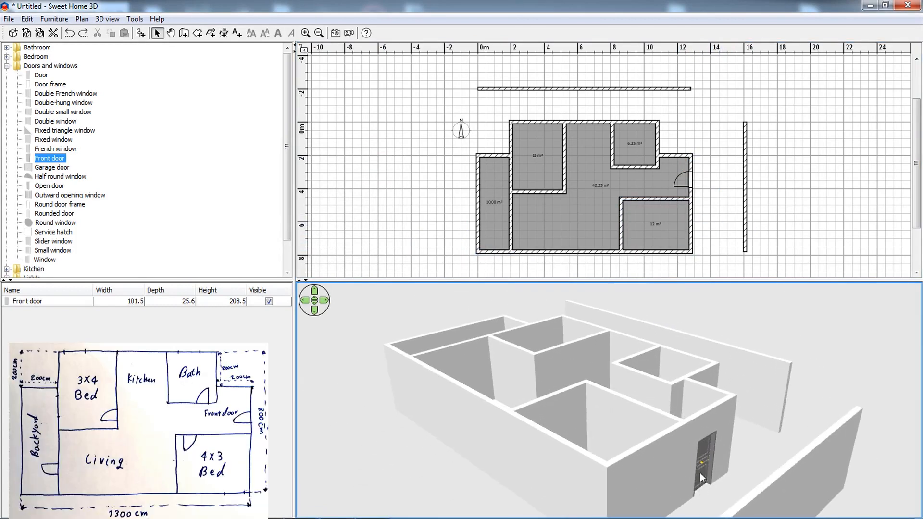
pyautogui.doubleClick(687, 184)
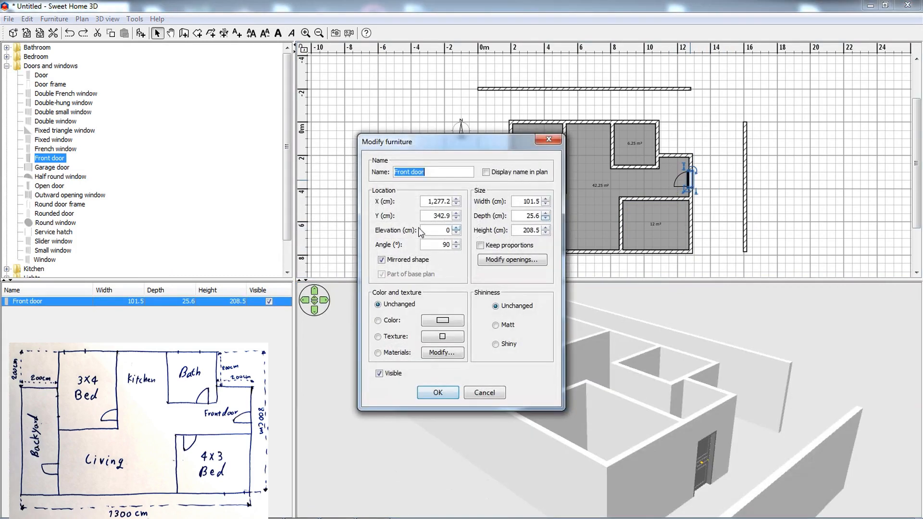
pyautogui.click(429, 230)
pyautogui.write('10')
pyautogui.write('70')
pyautogui.click(444, 391)
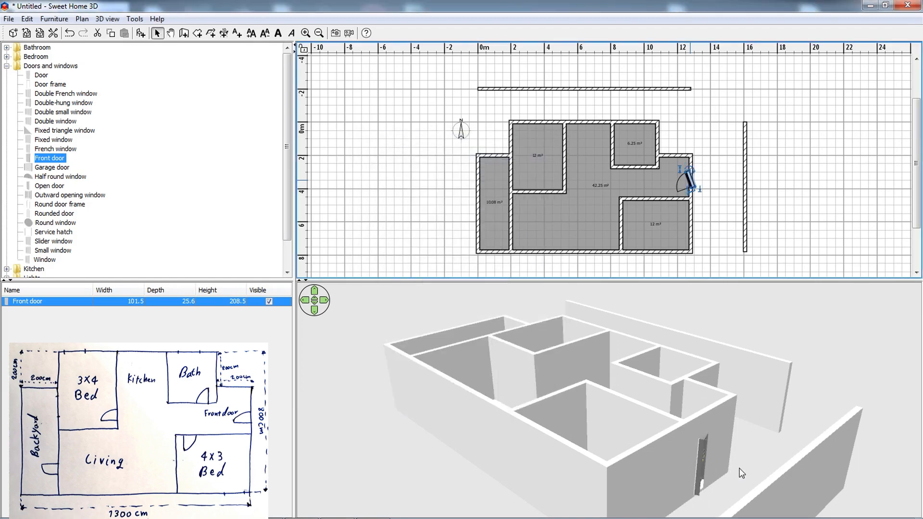
# Try an angle of 180° on the front door.
pyautogui.click(700, 469)
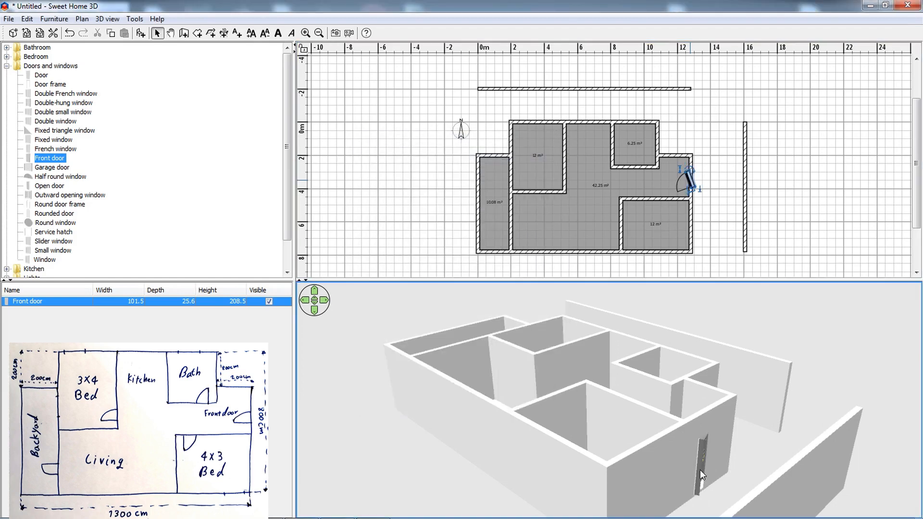
pyautogui.doubleClick(685, 180)
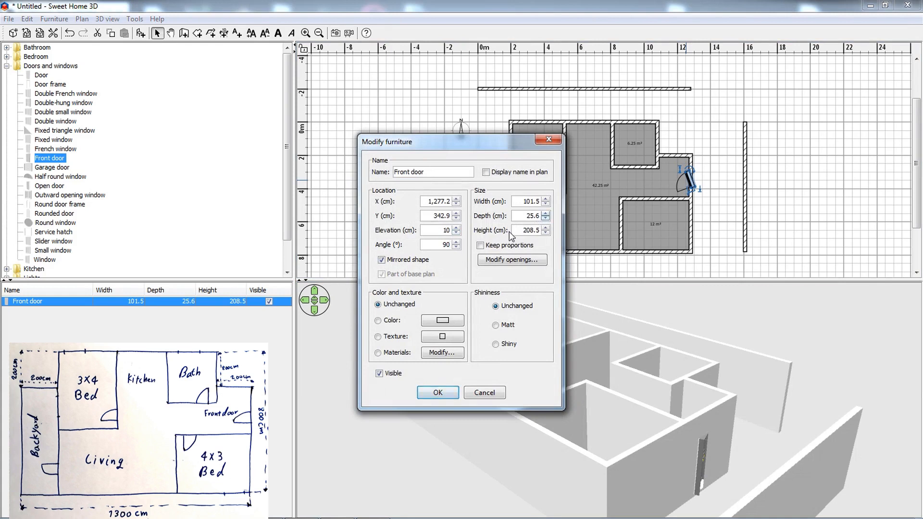
pyautogui.moveTo(443, 245); pyautogui.dragTo(476, 249)
pyautogui.write('180')
pyautogui.click(450, 394)
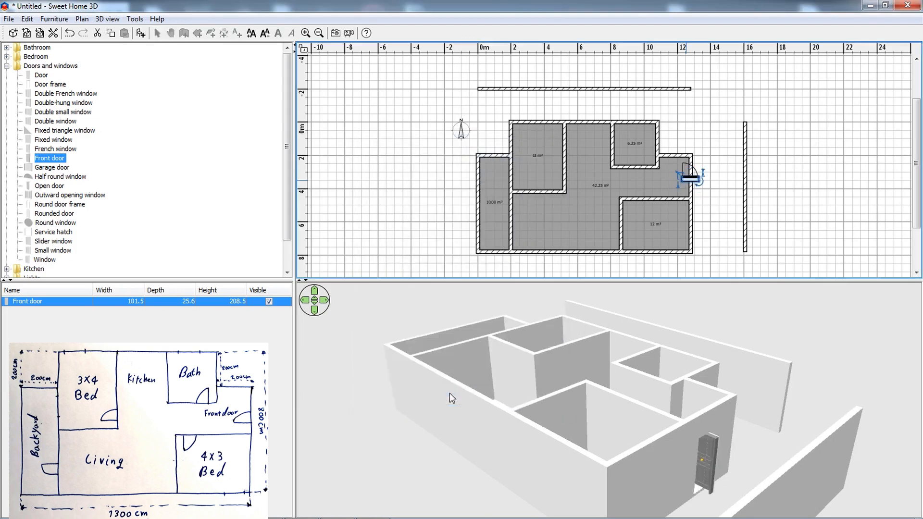
# Set the front door's angle to 90° so that it lies in line with the outer wall.
pyautogui.doubleClick(691, 176)
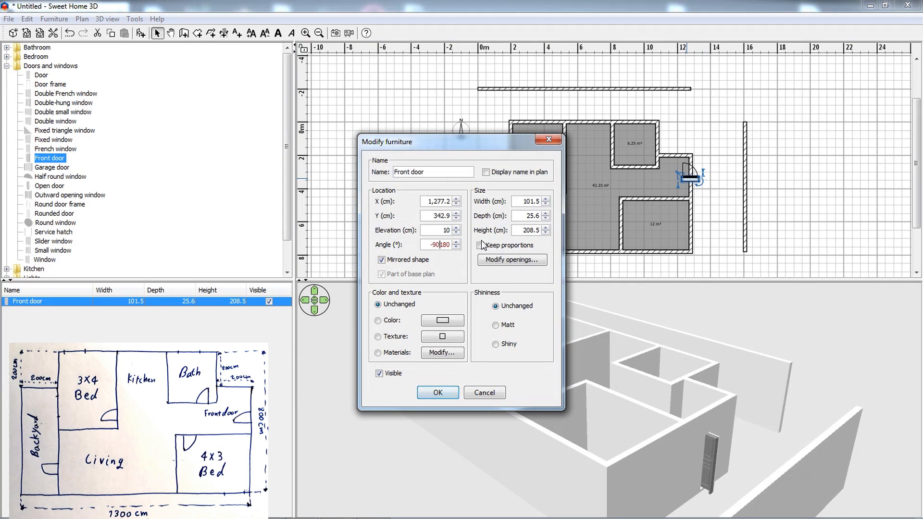
pyautogui.doubleClick(441, 245)
pyautogui.press('BackSpace')
pyautogui.doubleClick(522, 201)
pyautogui.click(437, 393)
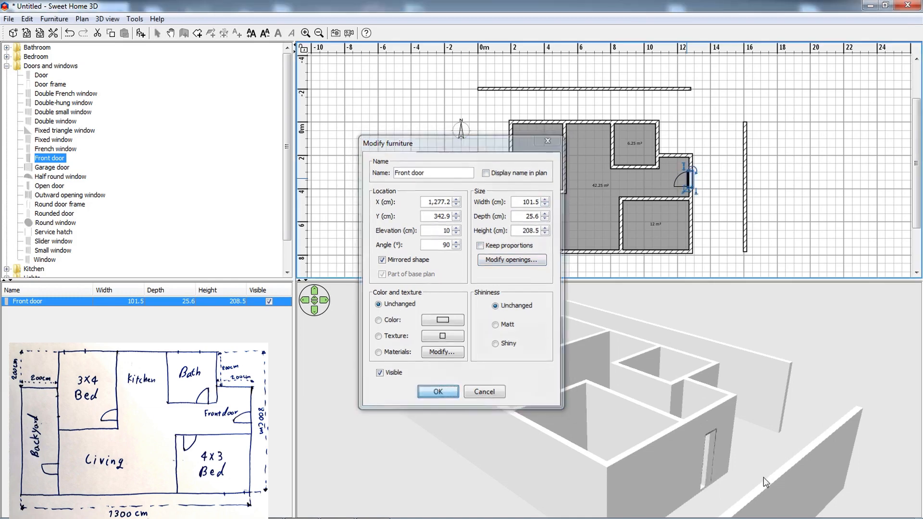
# Resize the front door to a width of 120 cm, a depth of 30 cm and a height of 230 cm.
pyautogui.doubleClick(689, 178)
pyautogui.doubleClick(525, 201)
pyautogui.write('120')
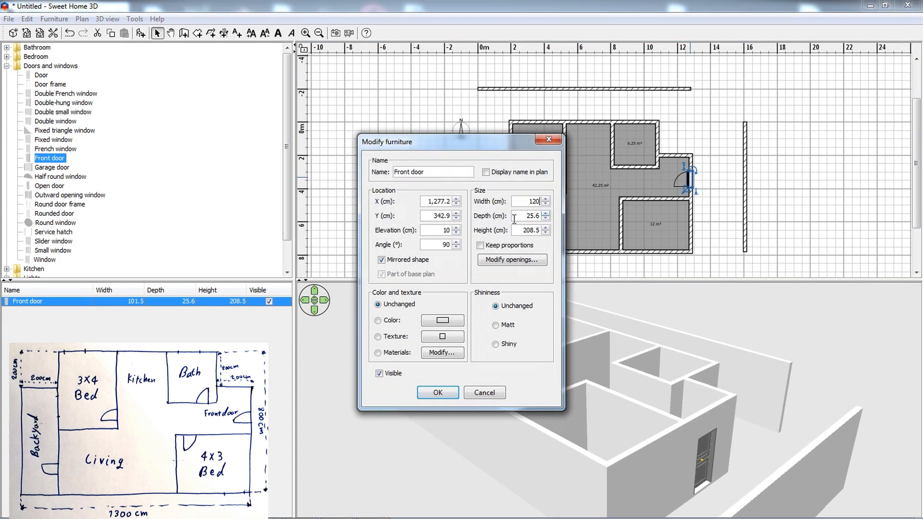
pyautogui.moveTo(516, 219); pyautogui.dragTo(544, 216)
pyautogui.click(523, 231)
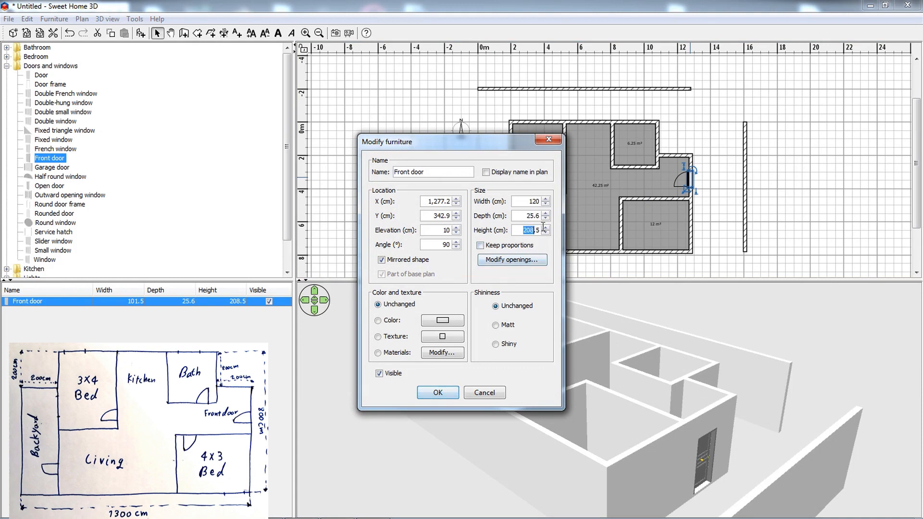
pyautogui.doubleClick(527, 216)
pyautogui.write('30')
pyautogui.doubleClick(529, 230)
pyautogui.write('230')
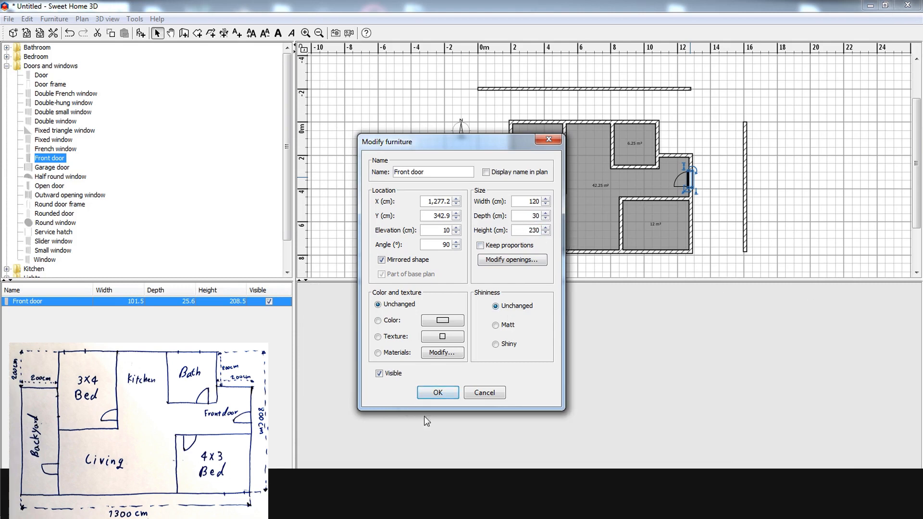
pyautogui.click(437, 393)
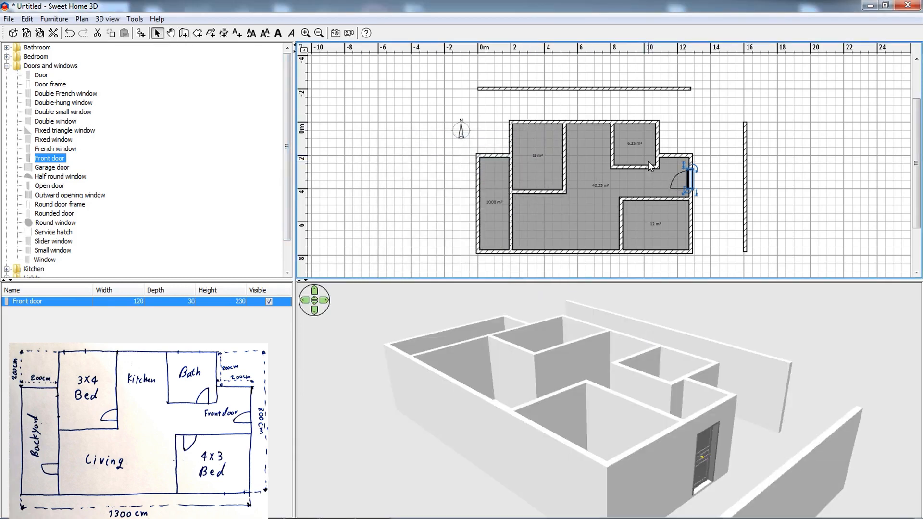
# Place a Door near the right end of the bathroom's lower wall and keep its default properties.
pyautogui.click(41, 75)
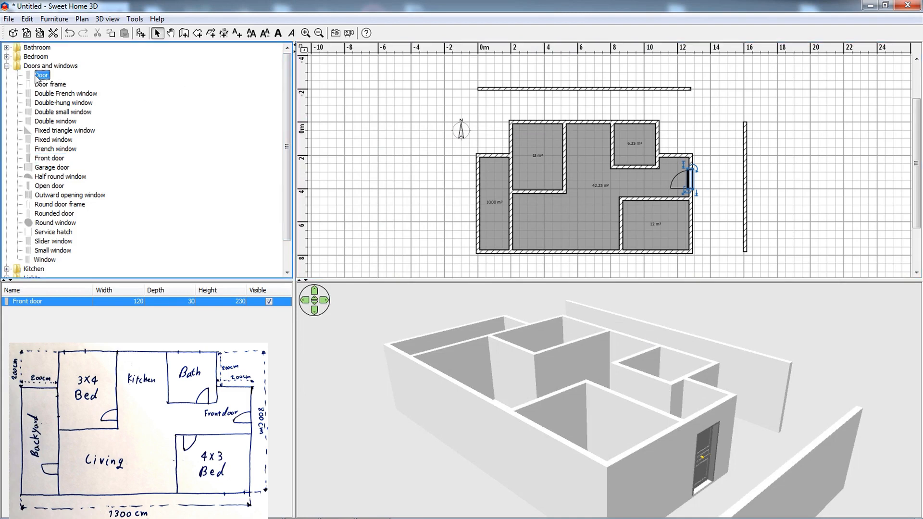
pyautogui.moveTo(37, 78); pyautogui.dragTo(638, 162)
pyautogui.click(646, 167)
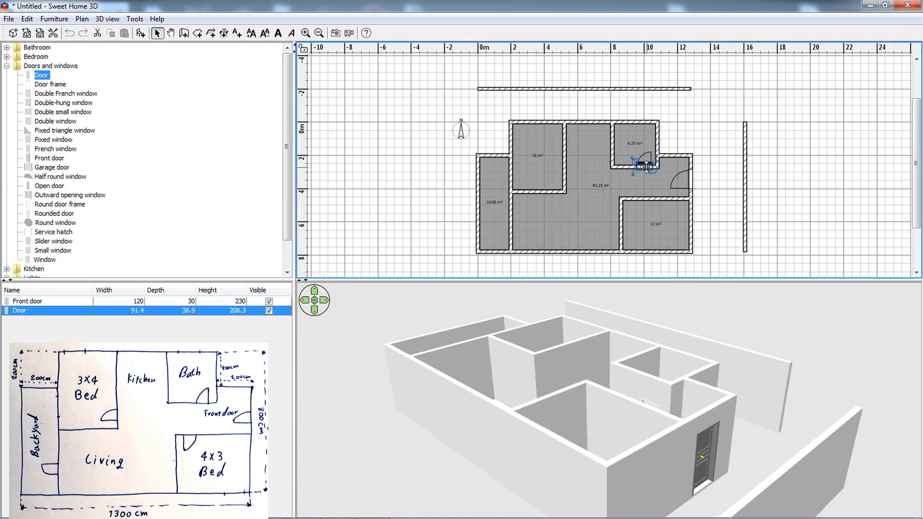
pyautogui.doubleClick(646, 167)
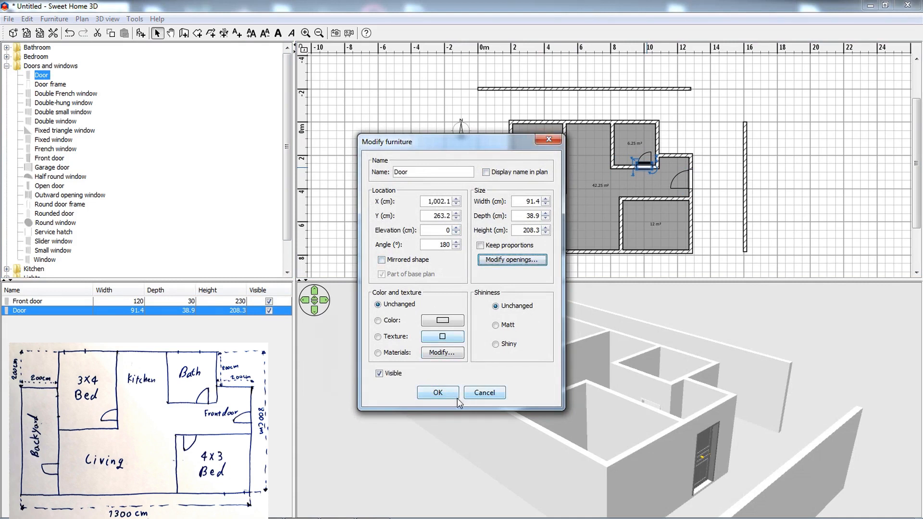
pyautogui.click(438, 392)
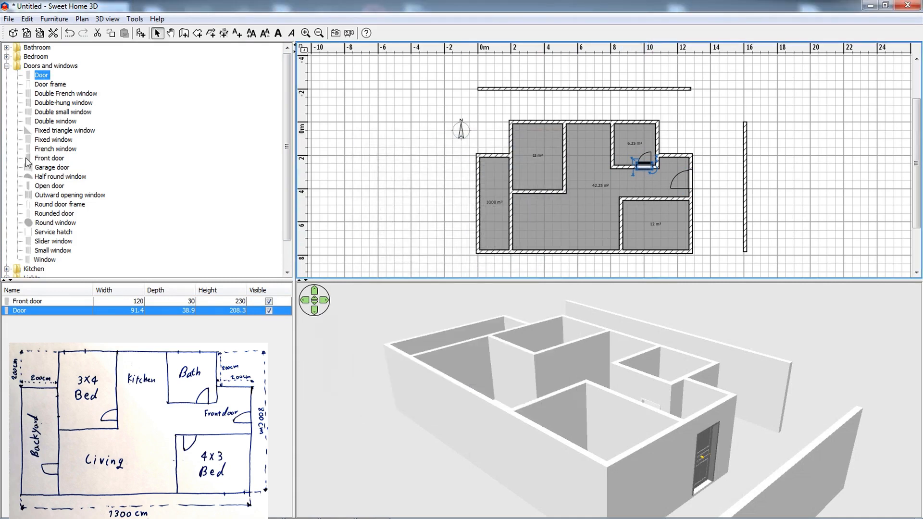
# Place Open doors in the upper wall of the lower right bedroom and the right wall of the upper left bedroom.
pyautogui.click(42, 186)
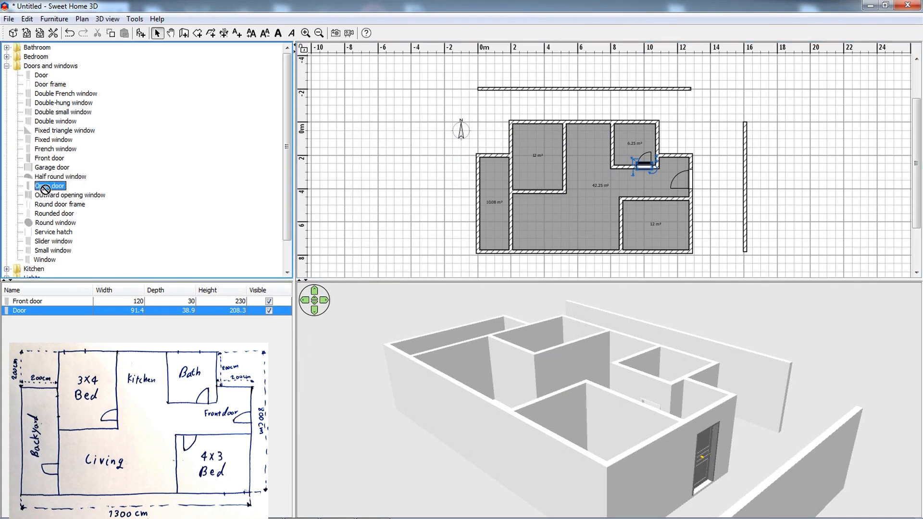
pyautogui.moveTo(45, 189); pyautogui.dragTo(628, 200)
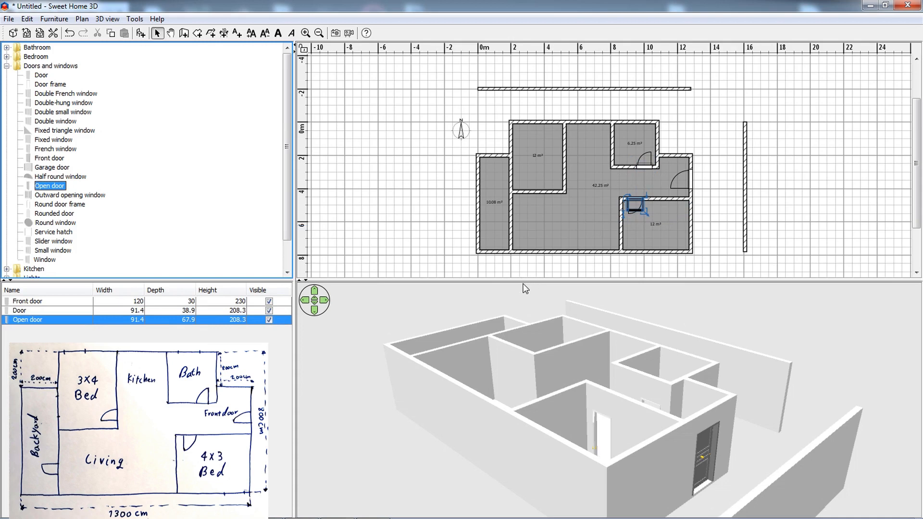
pyautogui.moveTo(54, 187); pyautogui.dragTo(564, 171)
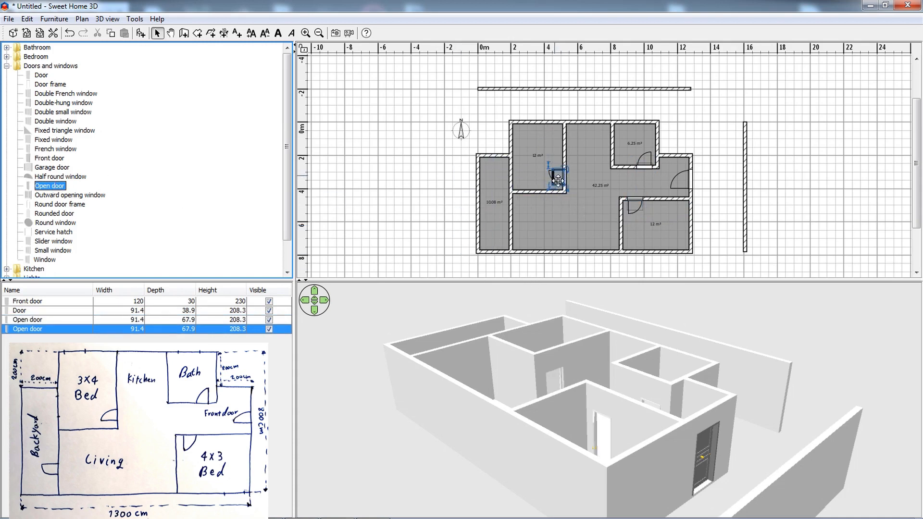
# Mirror the shape of the upper left bedroom's door so that it swings from the opposite side.
pyautogui.doubleClick(559, 177)
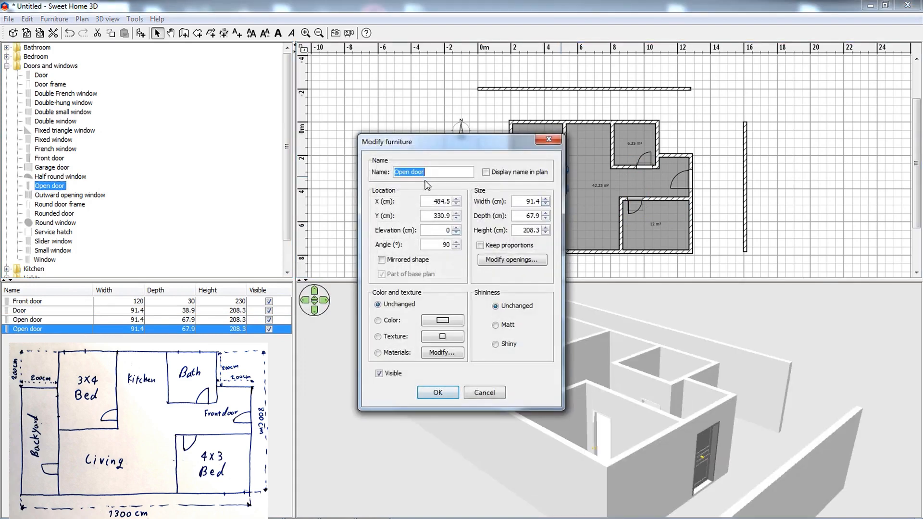
pyautogui.click(382, 260)
pyautogui.click(437, 392)
pyautogui.click(565, 205)
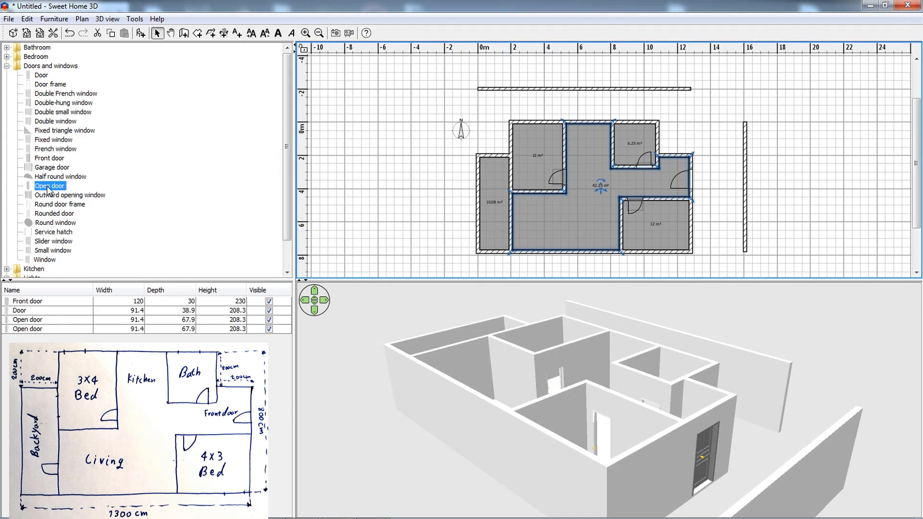
# Place a Rounded door near the lower end of the wall between the backyard and the living area.
pyautogui.moveTo(49, 186); pyautogui.dragTo(509, 231)
pyautogui.click(53, 214)
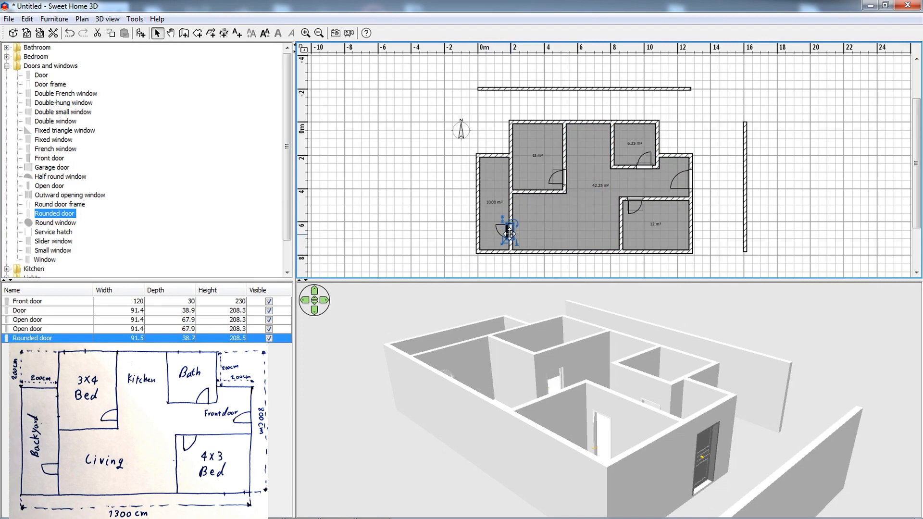
pyautogui.doubleClick(508, 234)
pyautogui.moveTo(587, 347); pyautogui.dragTo(651, 400)
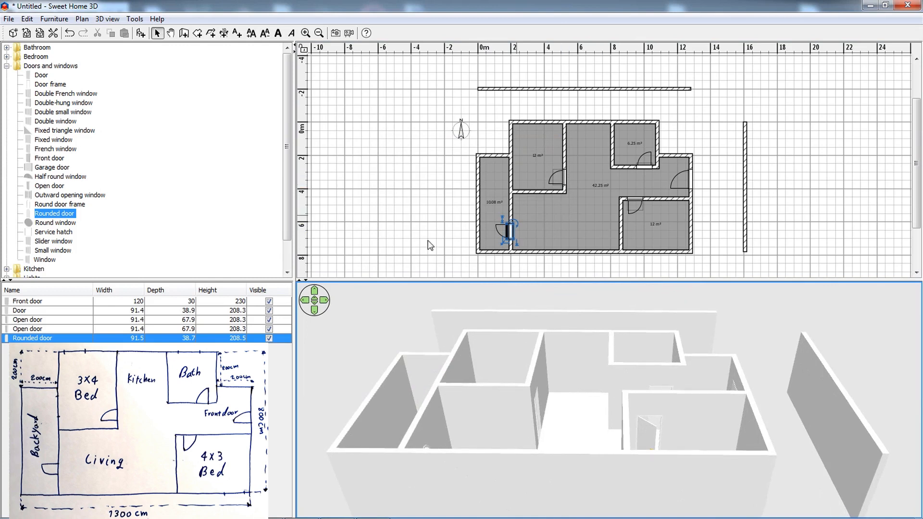
# Place a Double small window in the bathroom's upper outer wall and view it from outside in 3D.
pyautogui.click(7, 67)
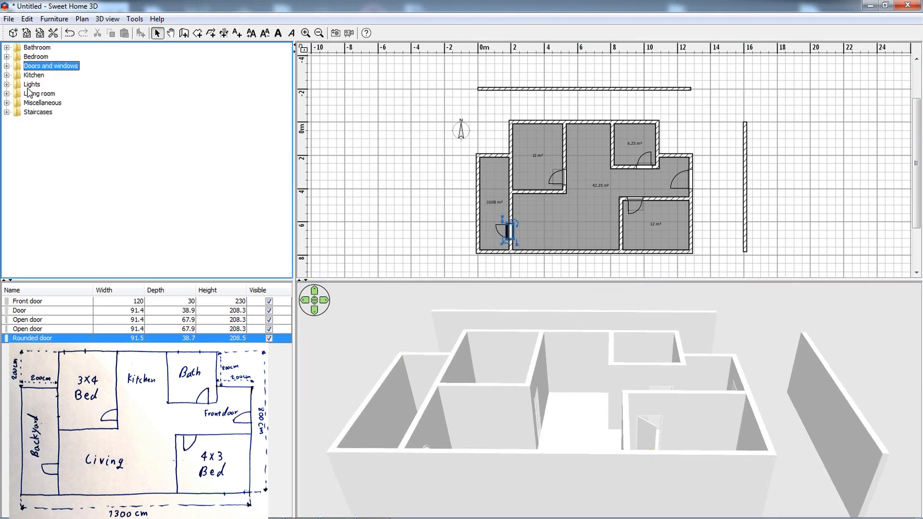
pyautogui.click(7, 66)
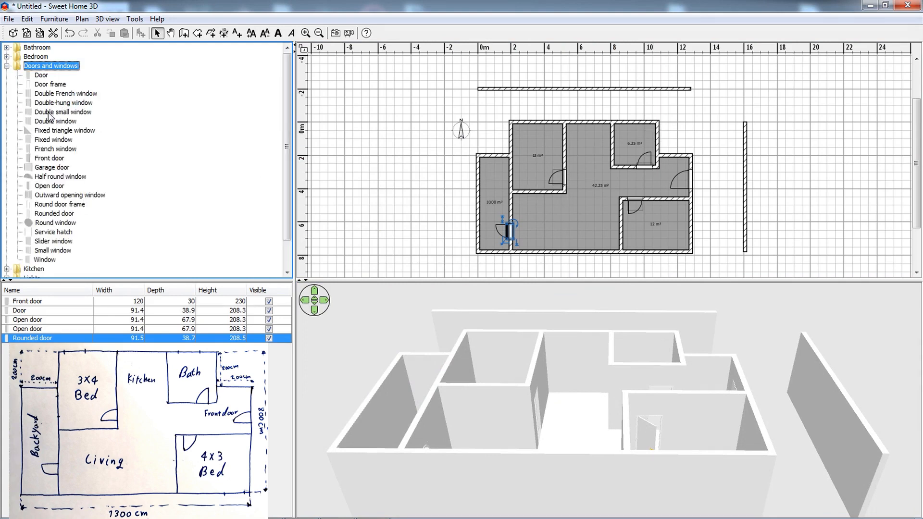
pyautogui.moveTo(48, 115); pyautogui.dragTo(621, 117)
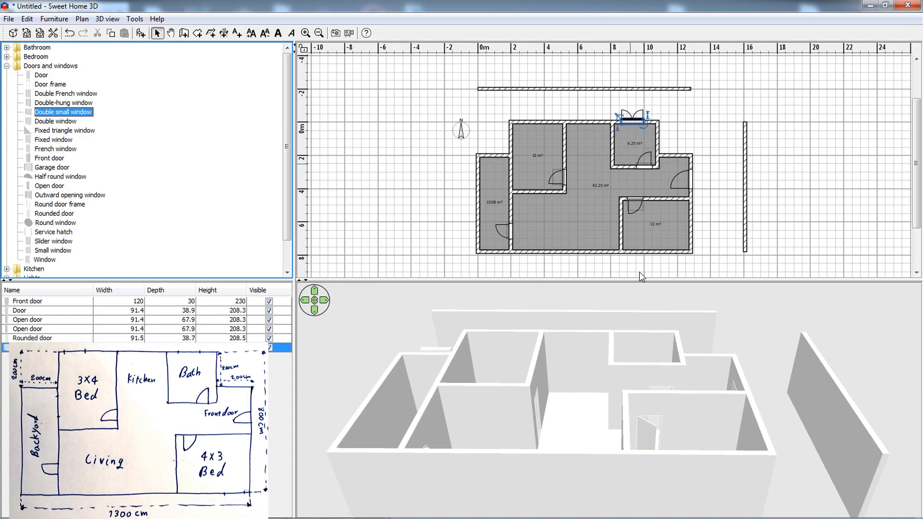
pyautogui.moveTo(593, 350); pyautogui.dragTo(365, 327)
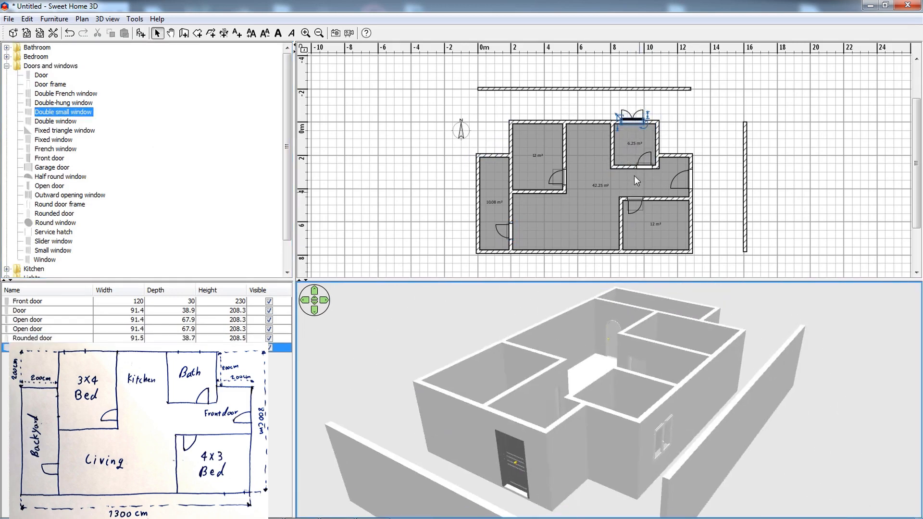
# Set the bathroom's Double small window to an elevation of 120 cm and a height of 70 cm.
pyautogui.doubleClick(629, 119)
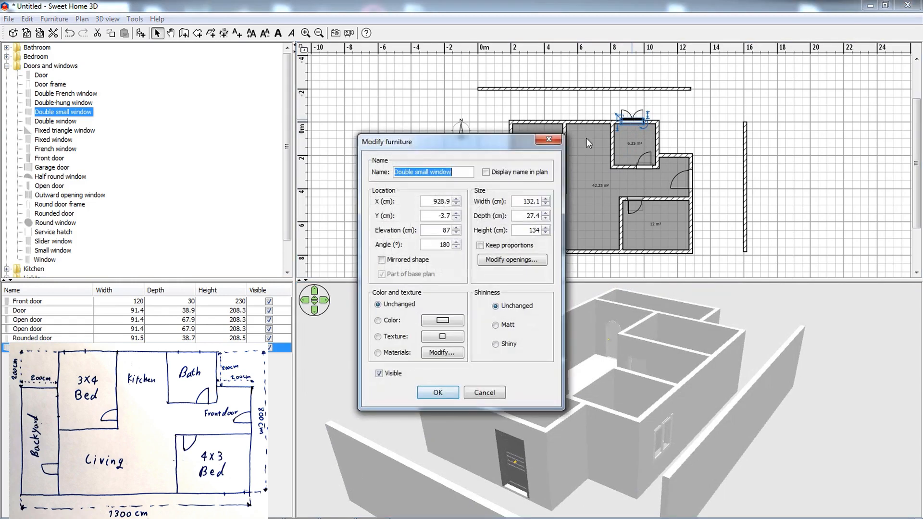
pyautogui.click(436, 244)
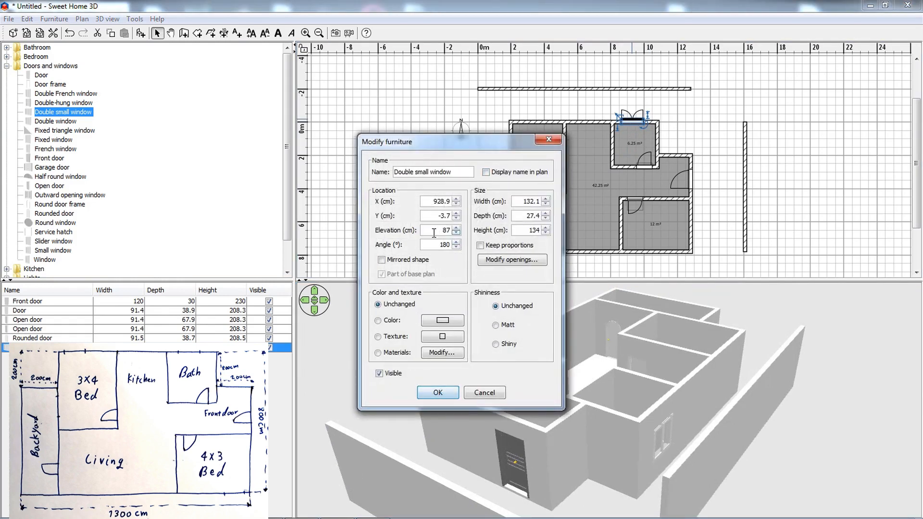
pyautogui.moveTo(434, 234); pyautogui.dragTo(478, 231)
pyautogui.moveTo(519, 230); pyautogui.dragTo(604, 242)
pyautogui.write('50')
pyautogui.click(452, 393)
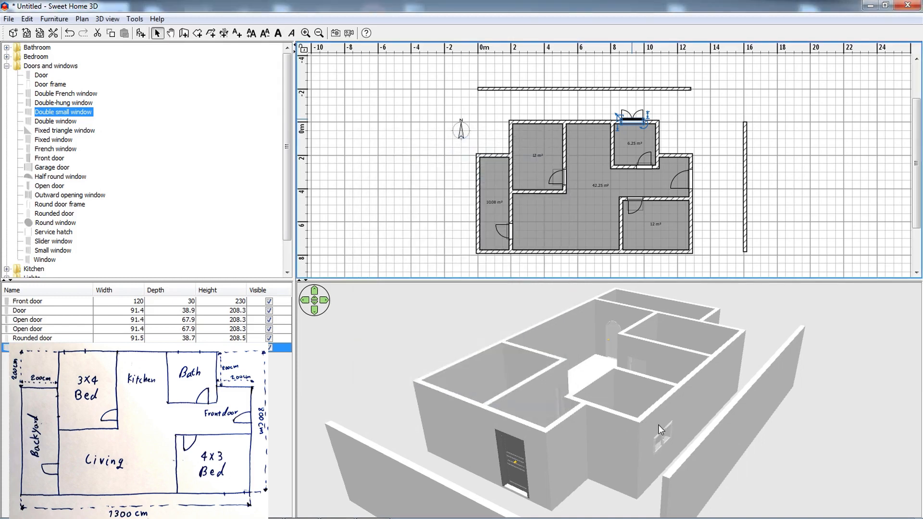
pyautogui.moveTo(656, 427); pyautogui.dragTo(620, 422)
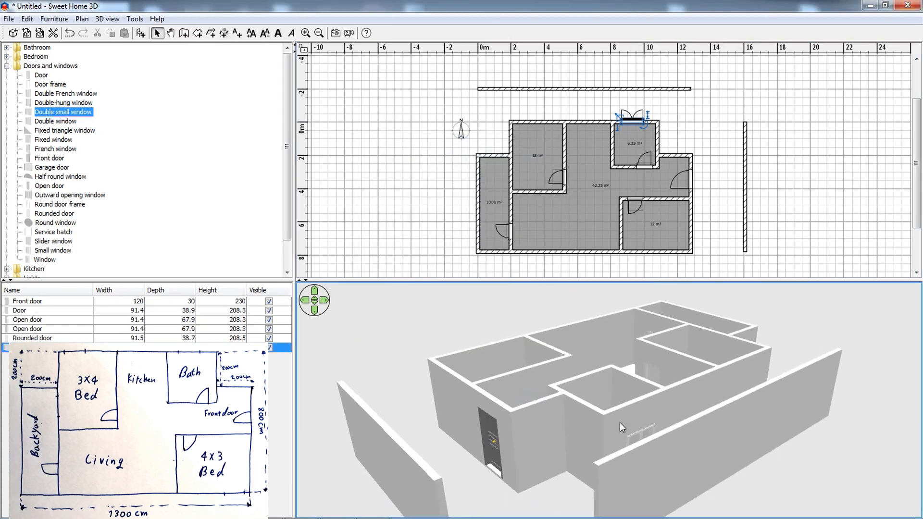
# Set the bathroom window's height to 80 cm and raise its elevation.
pyautogui.doubleClick(632, 122)
pyautogui.click(440, 230)
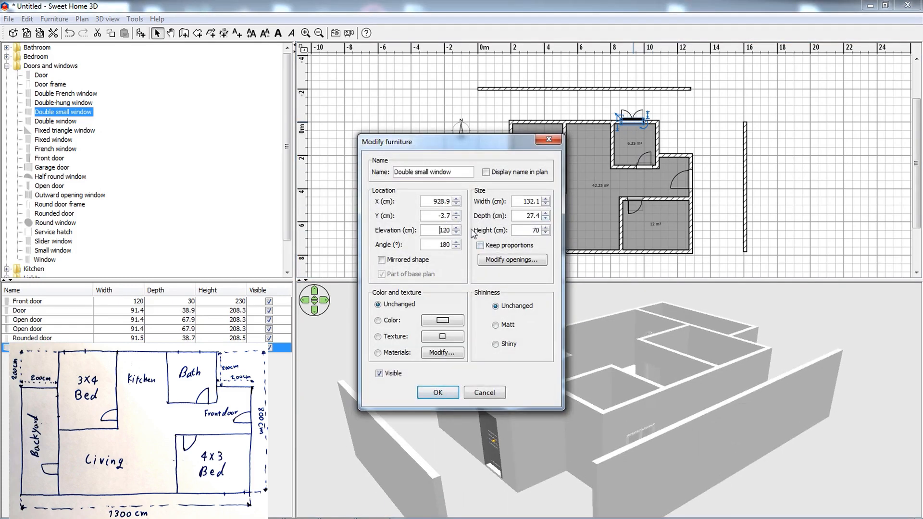
pyautogui.moveTo(438, 230); pyautogui.dragTo(561, 235)
pyautogui.write('80')
pyautogui.moveTo(430, 232); pyautogui.dragTo(459, 234)
pyautogui.write('220')
pyautogui.moveTo(435, 230); pyautogui.dragTo(463, 235)
pyautogui.click(438, 393)
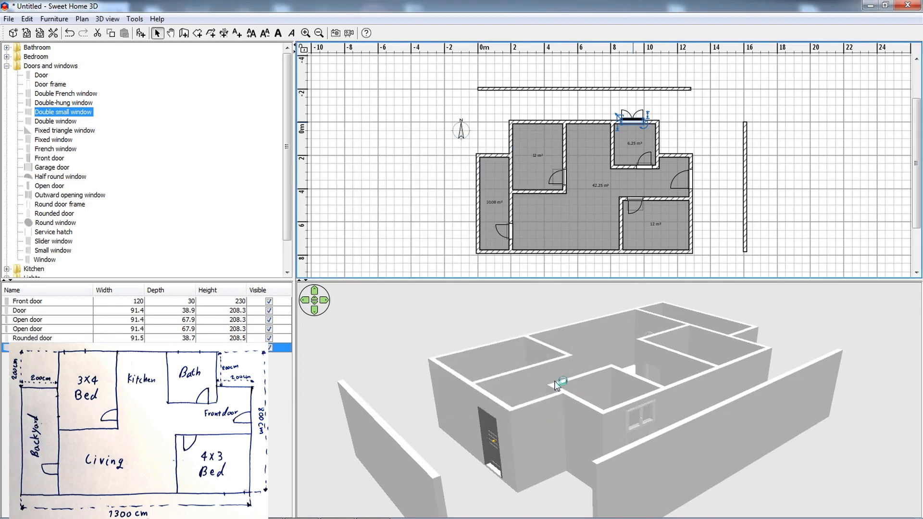
# Place a Double French window in the wall between the backyard and the upper left bedroom and view it in 3D.
pyautogui.moveTo(565, 394); pyautogui.dragTo(774, 428)
pyautogui.moveTo(662, 428); pyautogui.dragTo(781, 355)
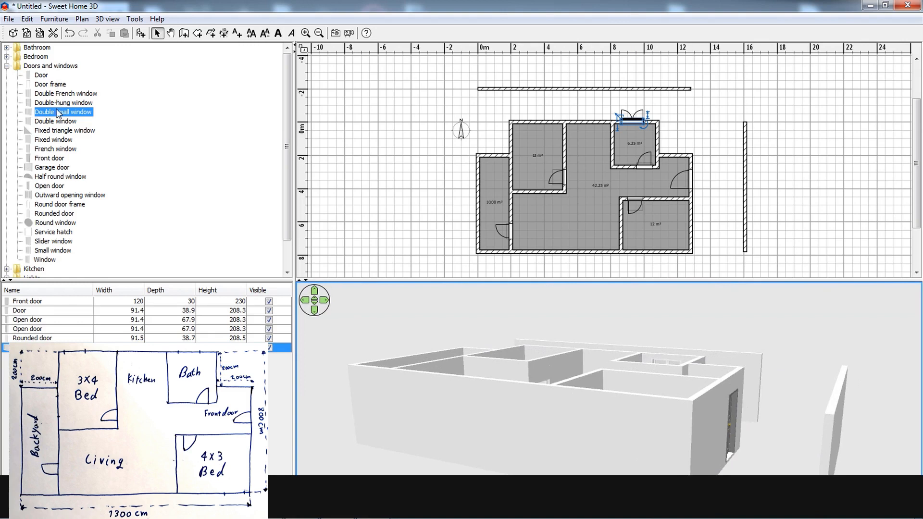
pyautogui.click(55, 95)
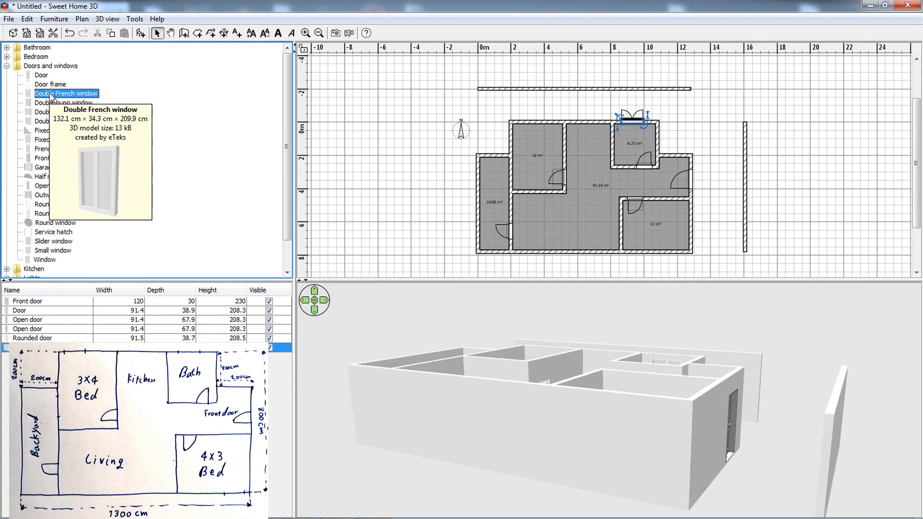
pyautogui.moveTo(52, 97); pyautogui.dragTo(492, 184)
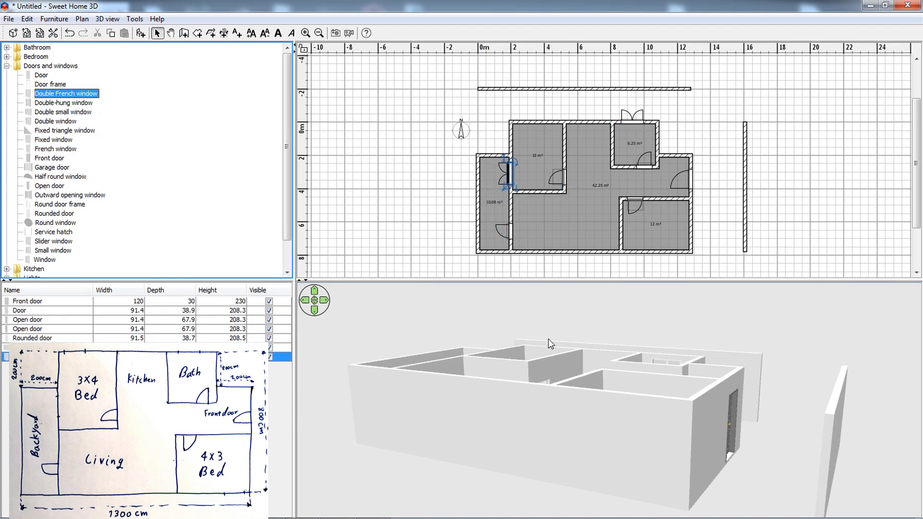
pyautogui.moveTo(483, 346); pyautogui.dragTo(471, 411)
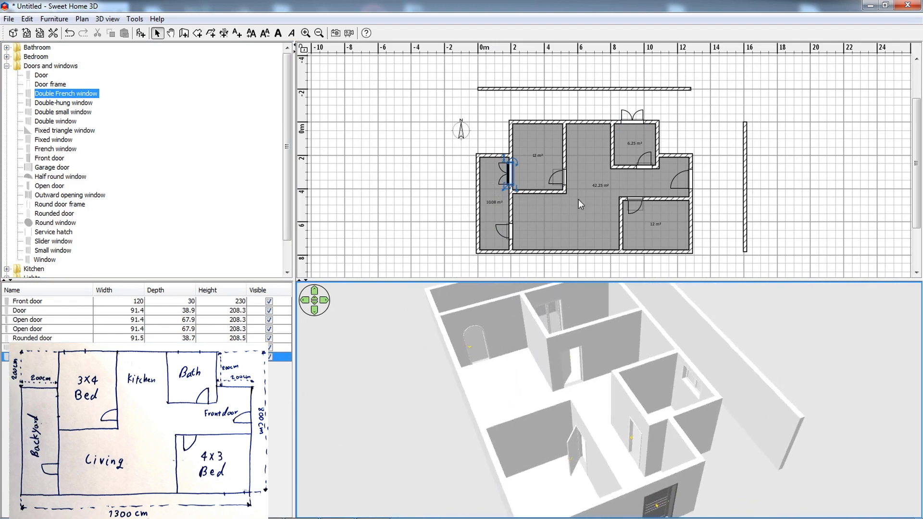
# Set the backyard-side Double French window to a height of 220 cm and an elevation of 10 cm.
pyautogui.doubleClick(508, 176)
pyautogui.click(527, 230)
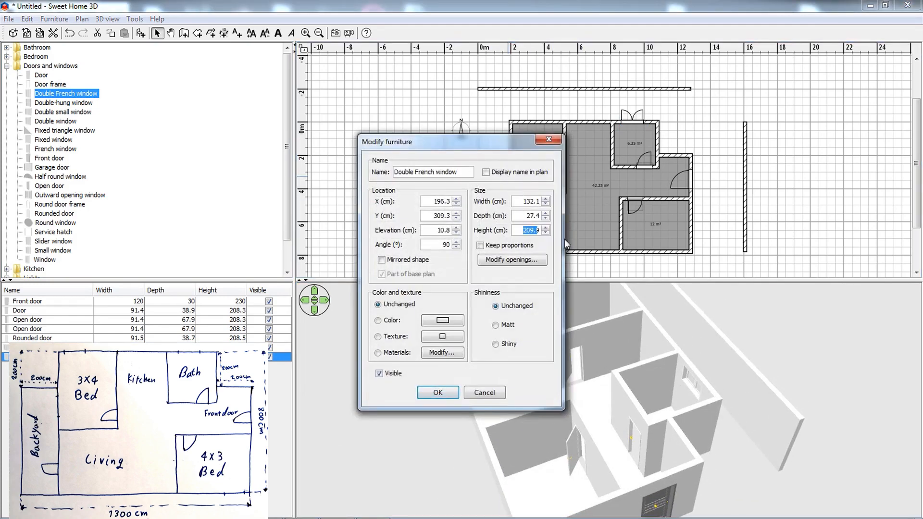
pyautogui.write('220')
pyautogui.moveTo(440, 231); pyautogui.dragTo(485, 248)
pyautogui.write('10')
pyautogui.click(450, 390)
pyautogui.moveTo(542, 335); pyautogui.dragTo(503, 344)
pyautogui.moveTo(617, 311); pyautogui.dragTo(685, 326)
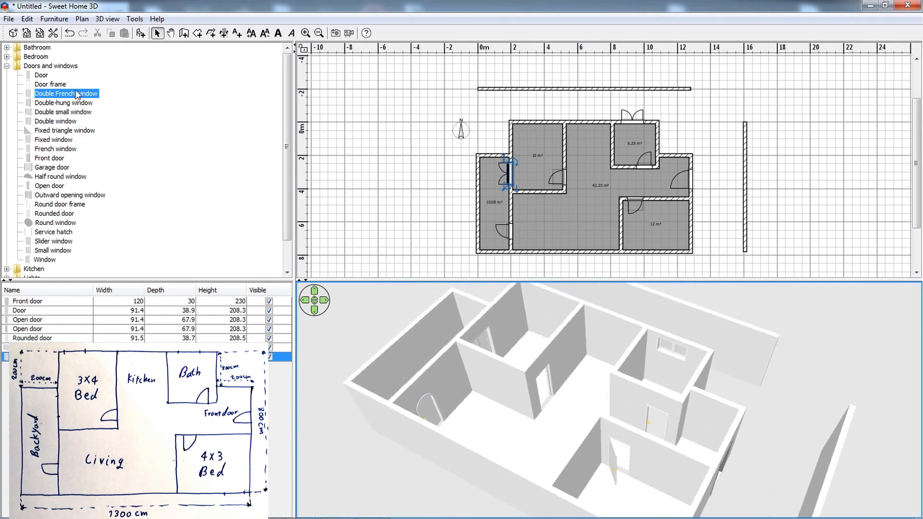
# Place Double windows in the upper outer wall of the upper left bedroom and the lower outer wall of the lower right bedroom.
pyautogui.click(52, 103)
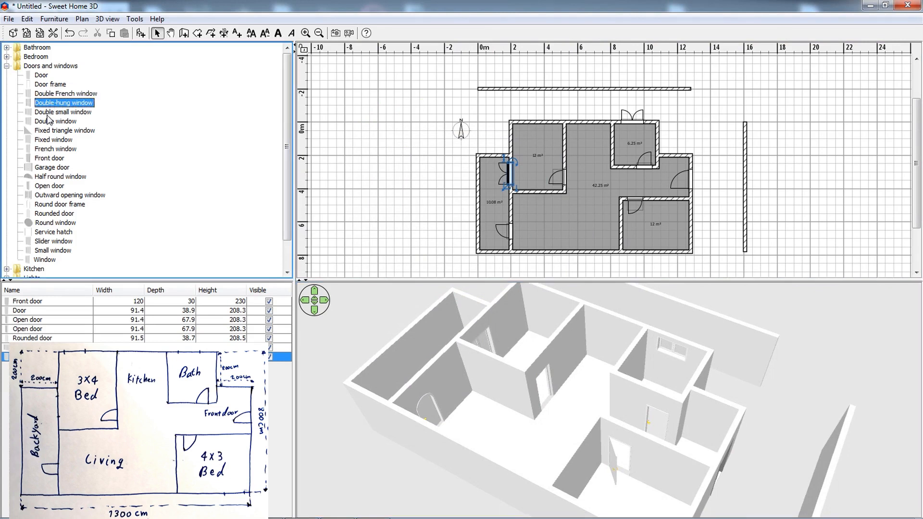
pyautogui.moveTo(48, 124); pyautogui.dragTo(529, 119)
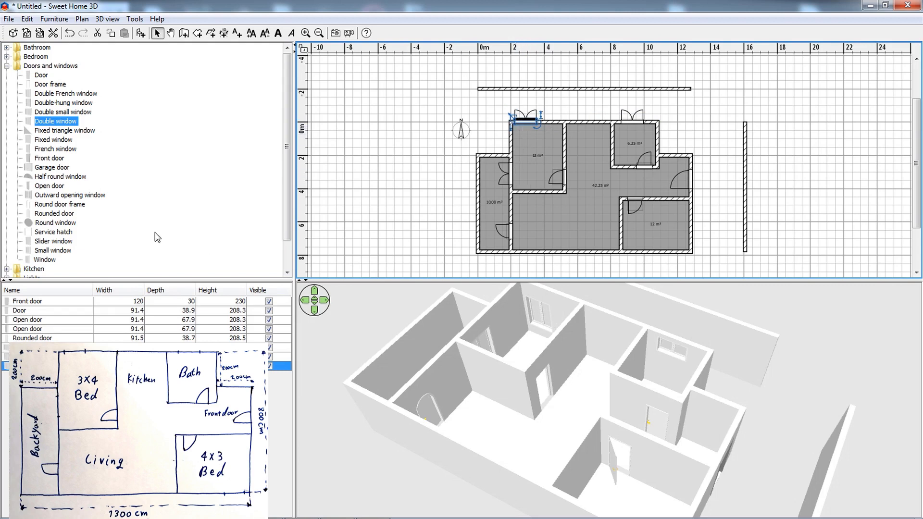
pyautogui.moveTo(67, 121); pyautogui.dragTo(672, 253)
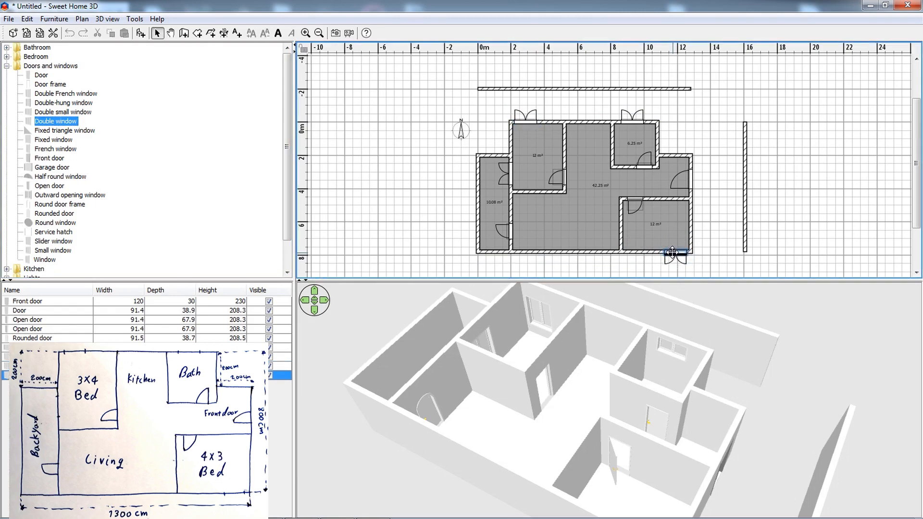
pyautogui.doubleClick(672, 252)
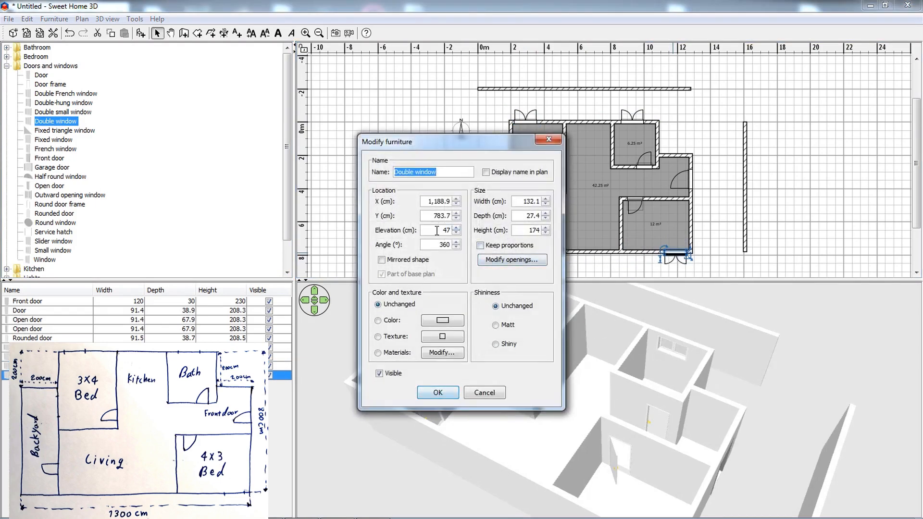
pyautogui.click(438, 393)
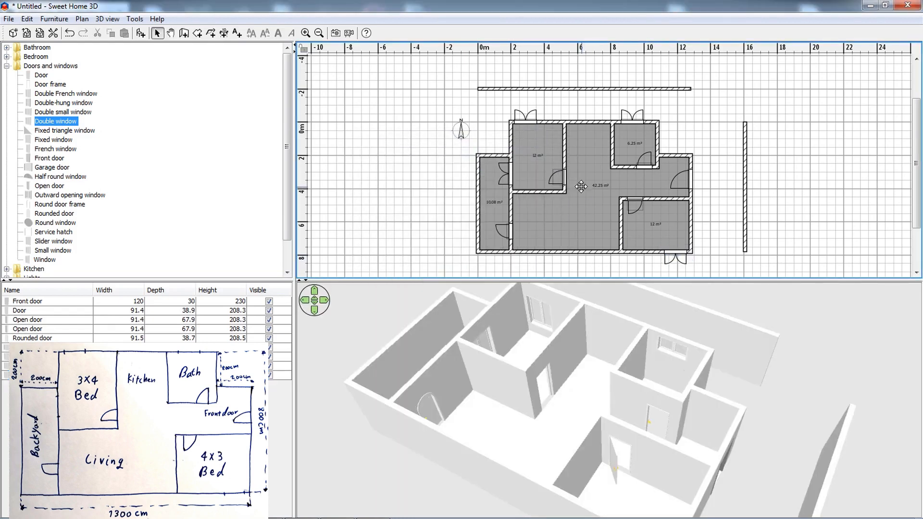
pyautogui.moveTo(581, 185); pyautogui.dragTo(557, 182)
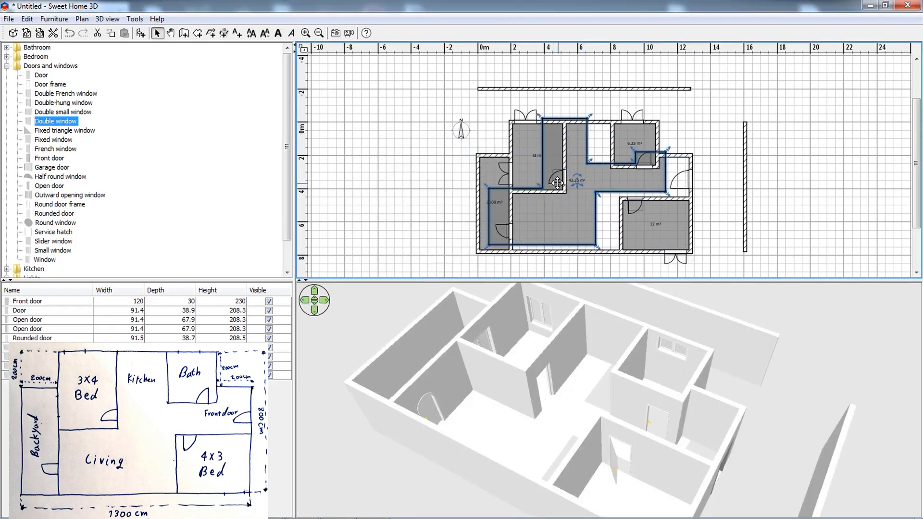
pyautogui.hotkey('ctrl', 'z')
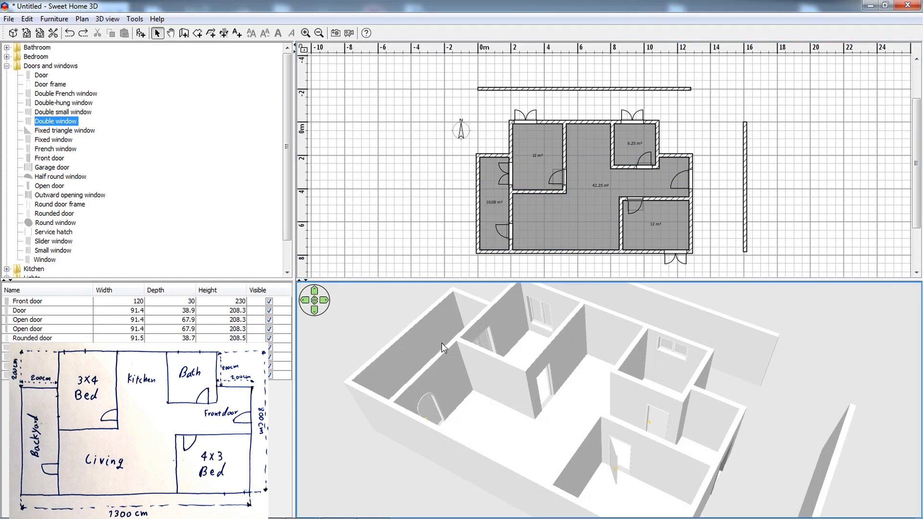
pyautogui.moveTo(441, 342); pyautogui.dragTo(543, 268)
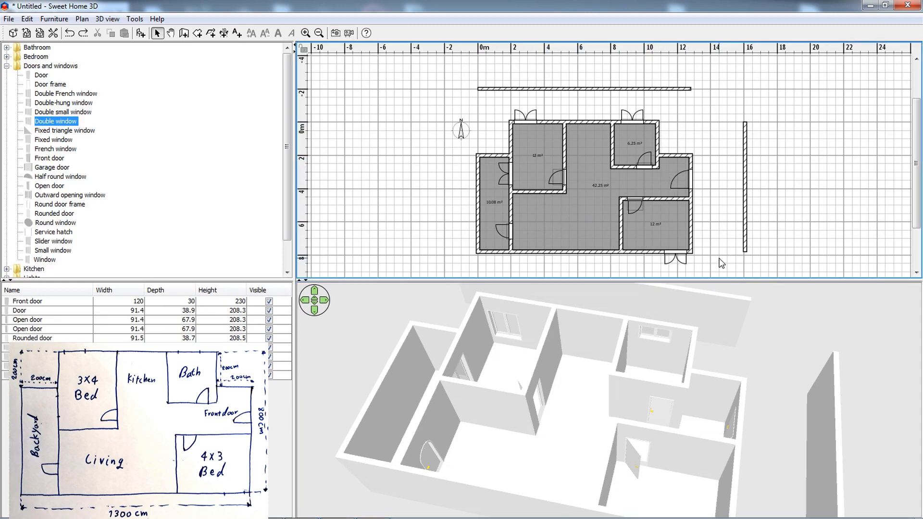
# Measure the passage width between the bathroom's lower wall and the lower right bedroom's upper wall with the dimension tool.
pyautogui.click(224, 33)
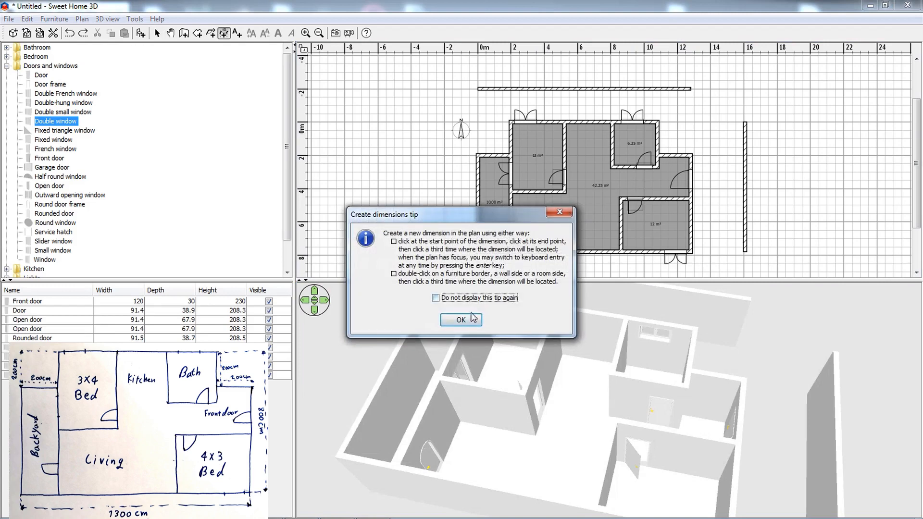
pyautogui.press('Return')
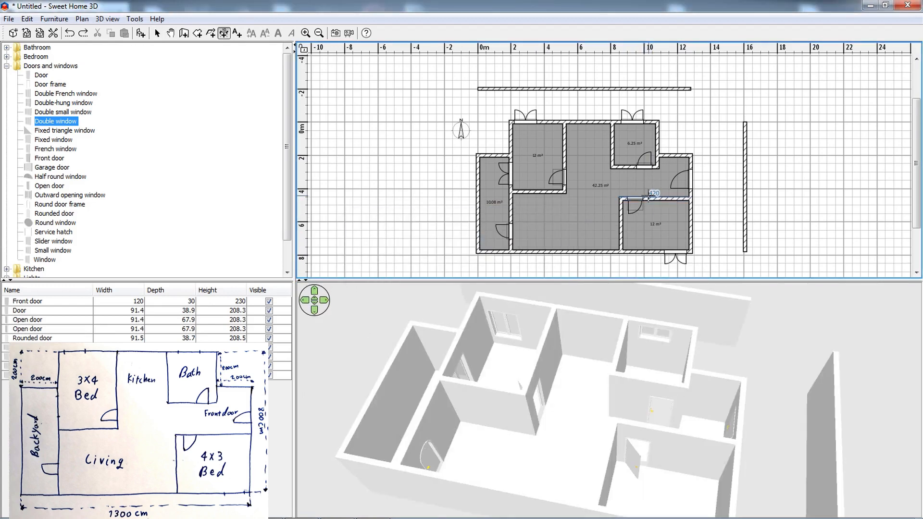
pyautogui.click(643, 198)
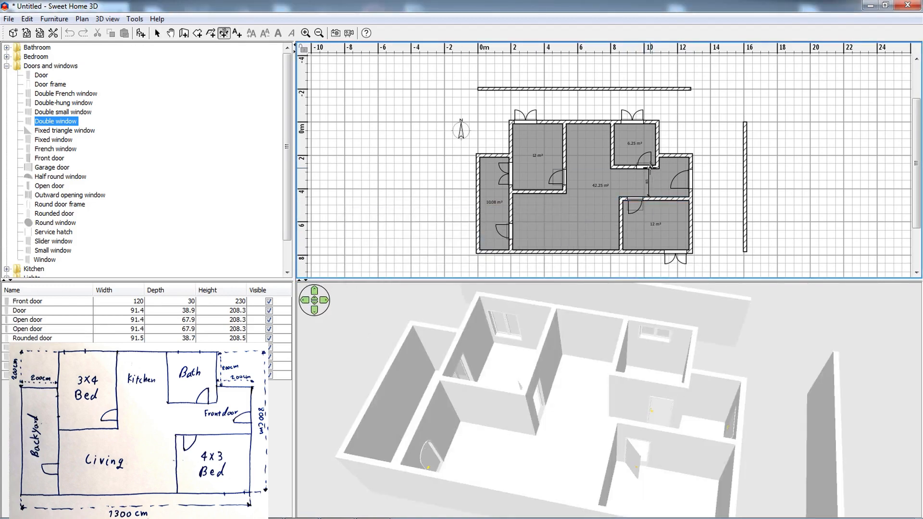
pyautogui.click(654, 167)
pyautogui.press('Escape')
pyautogui.keyDown('ctrl'); pyautogui.scroll(4, 658, 178); pyautogui.keyUp('ctrl')
pyautogui.keyDown('ctrl'); pyautogui.scroll(5, 658, 178); pyautogui.keyUp('ctrl')
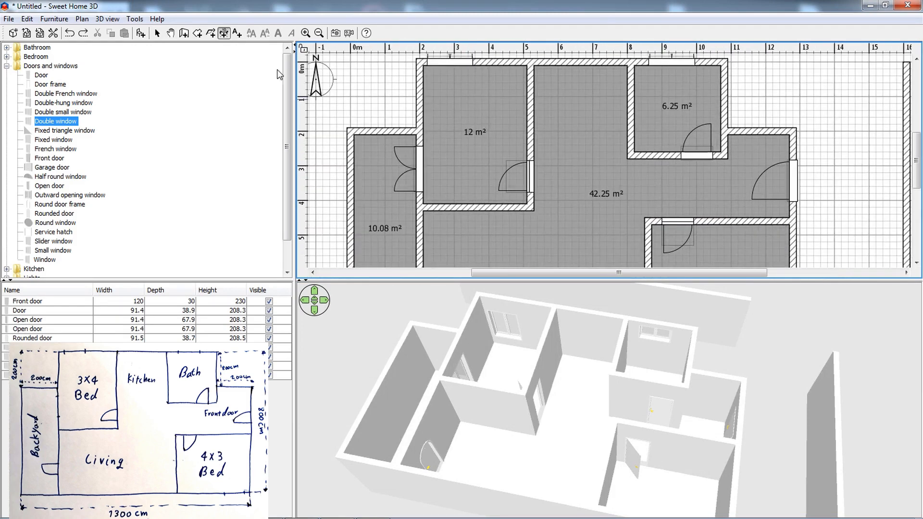
pyautogui.click(654, 219)
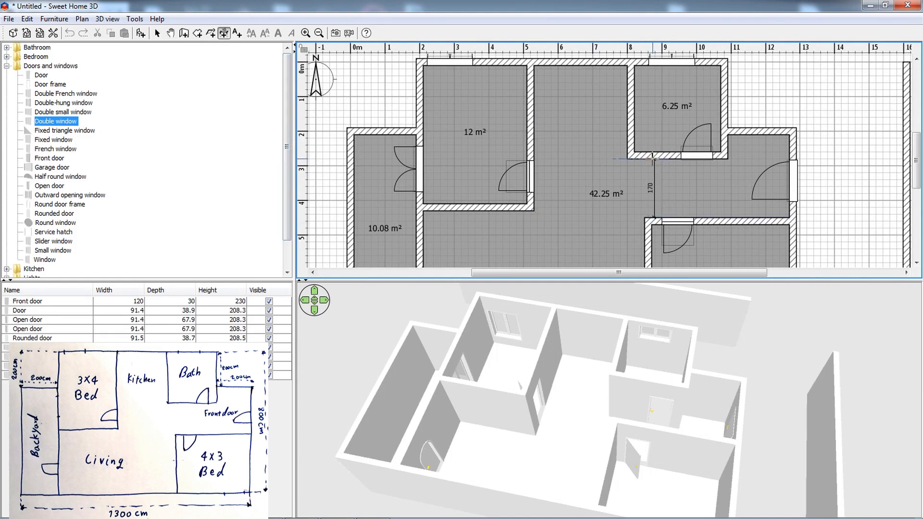
pyautogui.press('Escape')
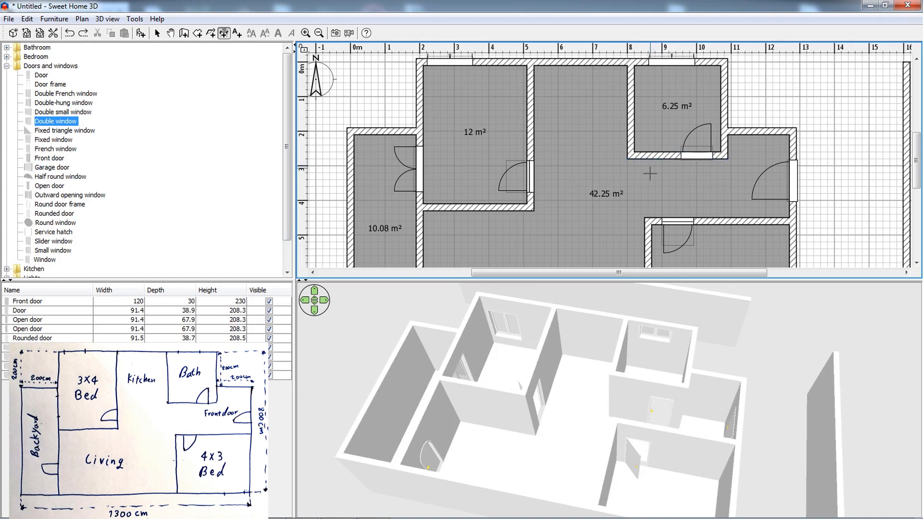
# Place a Double French window in the lower outer wall of the living area.
pyautogui.keyDown('ctrl'); pyautogui.scroll(-6, 591, 138); pyautogui.keyUp('ctrl')
pyautogui.keyDown('ctrl'); pyautogui.scroll(-2, 589, 138); pyautogui.keyUp('ctrl')
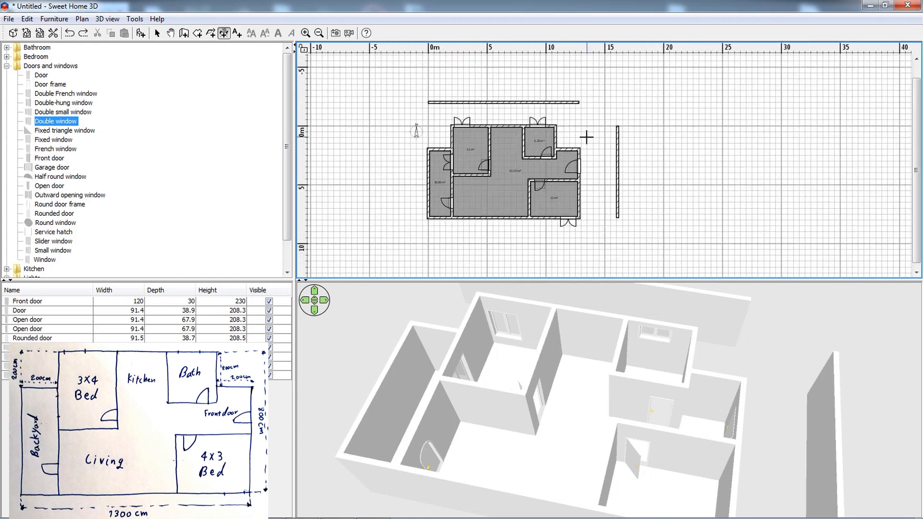
pyautogui.scroll(-5, 599, 354)
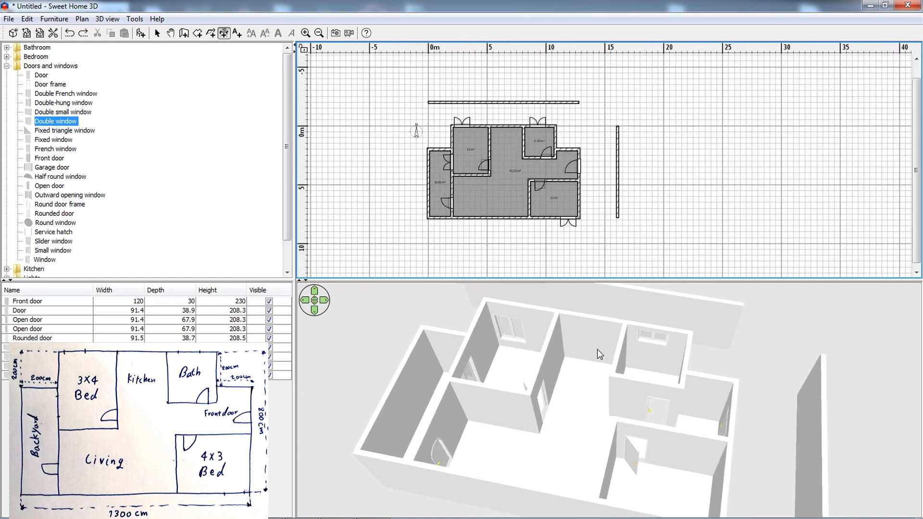
pyautogui.scroll(-5, 597, 353)
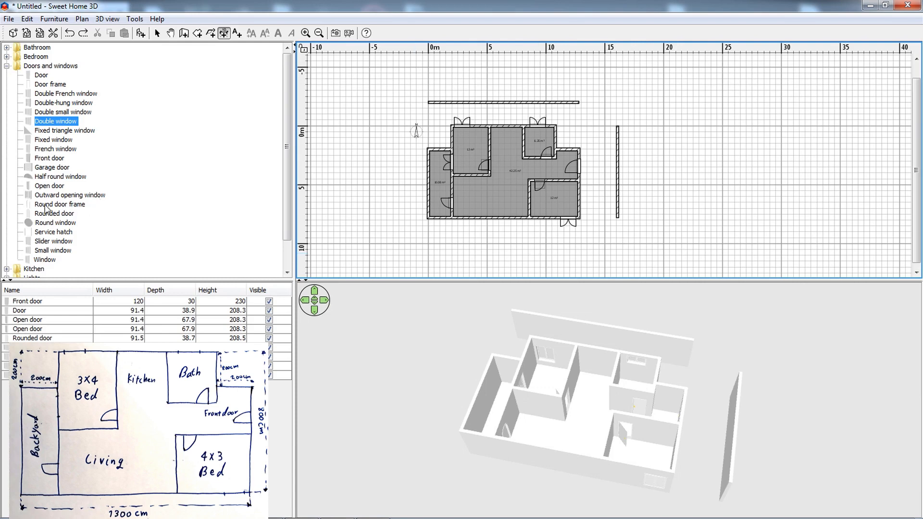
pyautogui.click(48, 224)
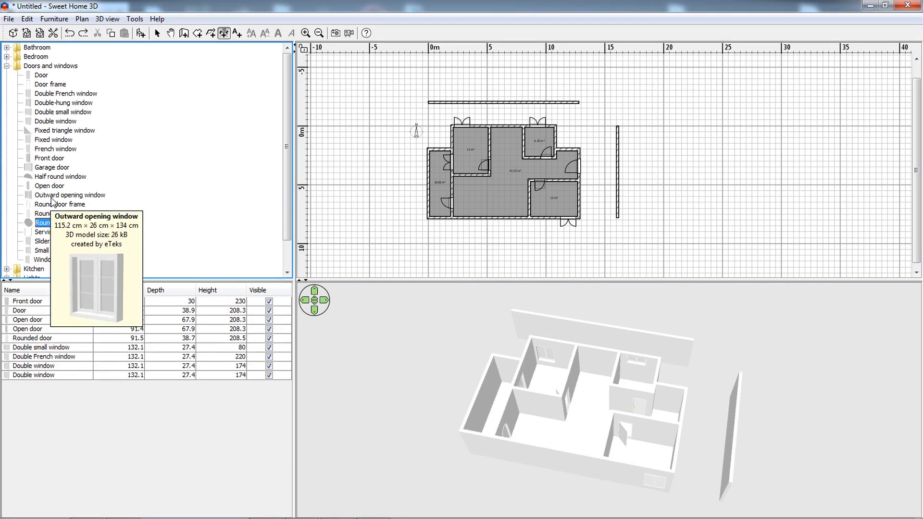
pyautogui.click(54, 177)
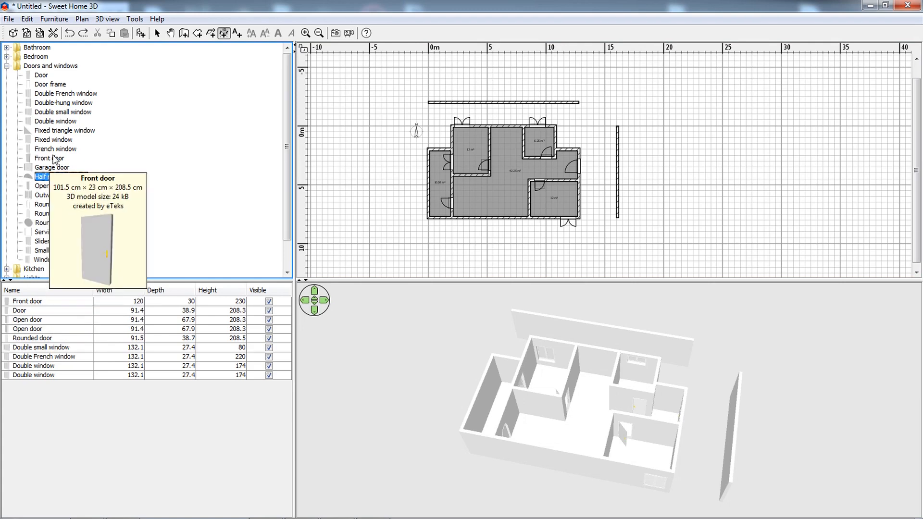
pyautogui.moveTo(58, 99); pyautogui.dragTo(484, 215)
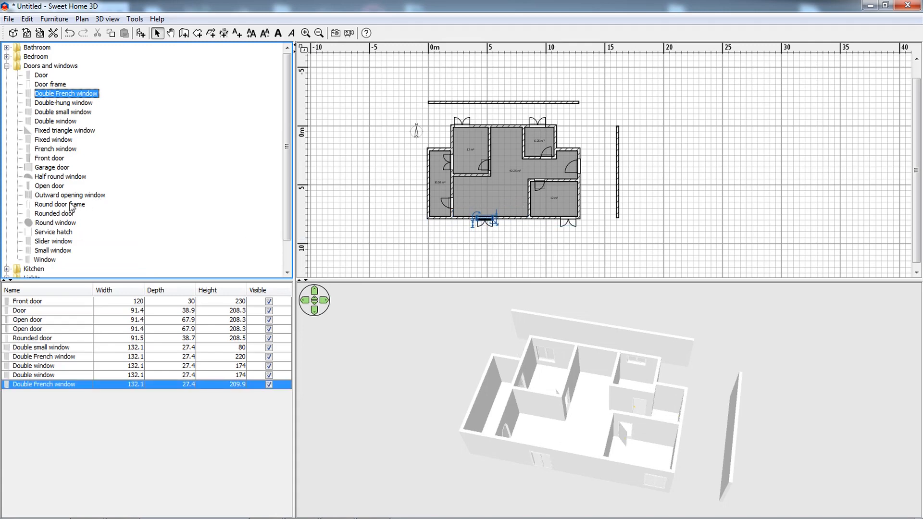
# Set the living area's Double French window to a width of 130 cm and an elevation of 20 cm.
pyautogui.doubleClick(486, 221)
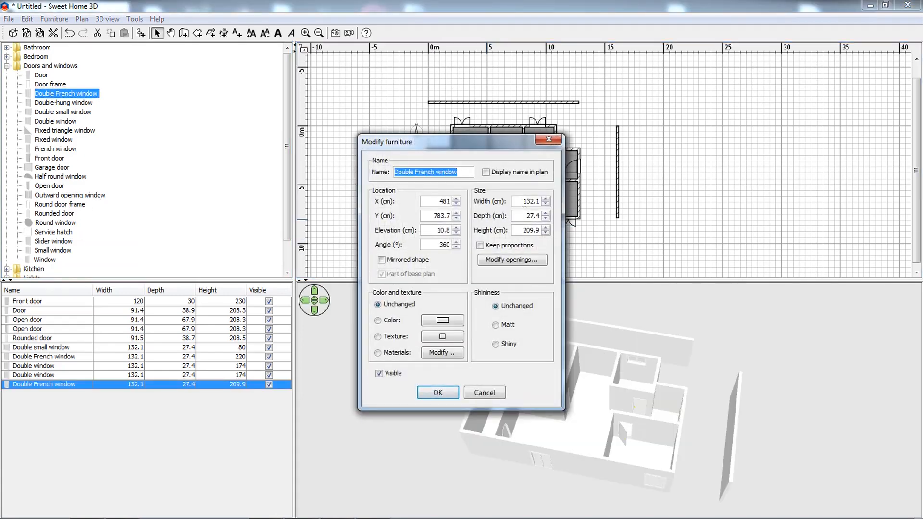
pyautogui.doubleClick(532, 201)
pyautogui.write('130')
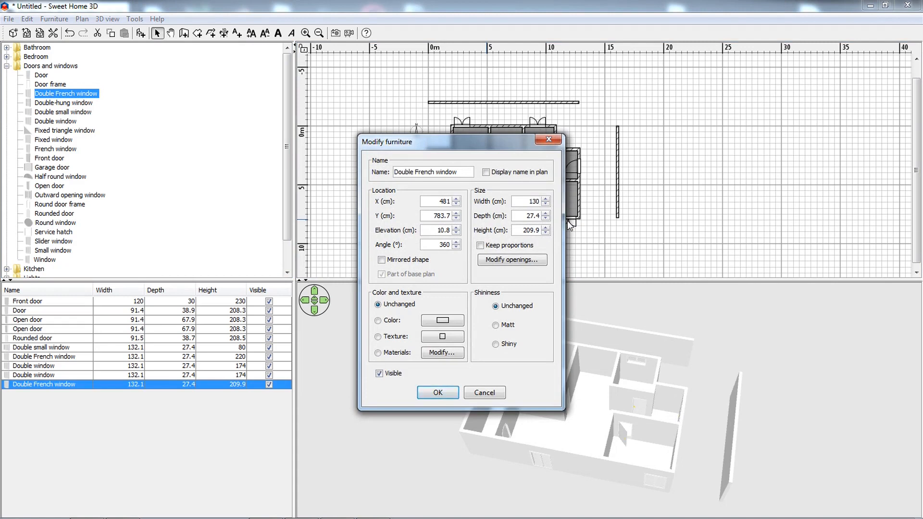
pyautogui.doubleClick(432, 230)
pyautogui.write('20')
pyautogui.click(439, 393)
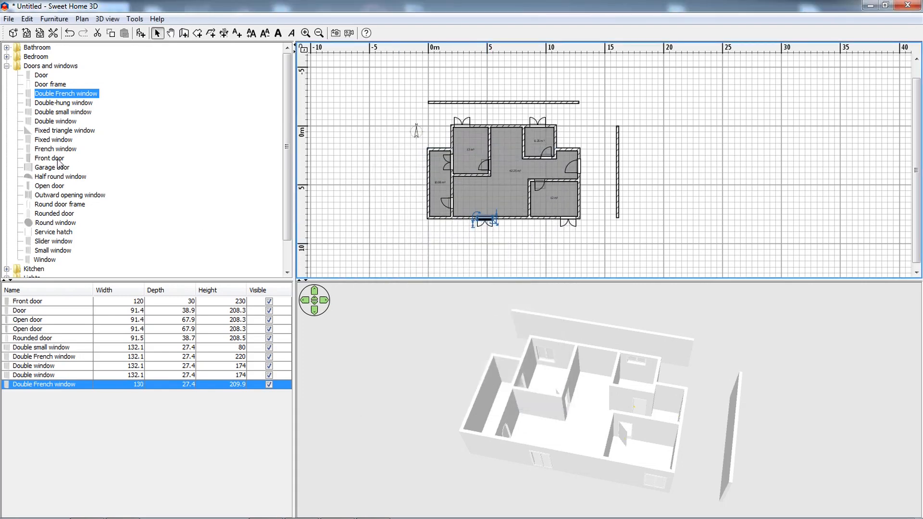
# Place a Half round window at the Double French window in the living area's lower outer wall and set its width to 130 cm.
pyautogui.moveTo(510, 346); pyautogui.dragTo(625, 426)
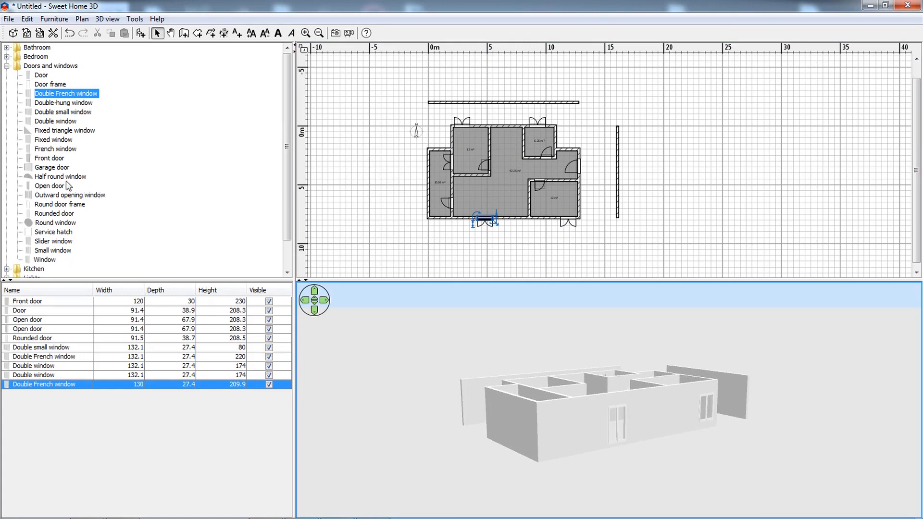
pyautogui.moveTo(53, 178); pyautogui.dragTo(483, 217)
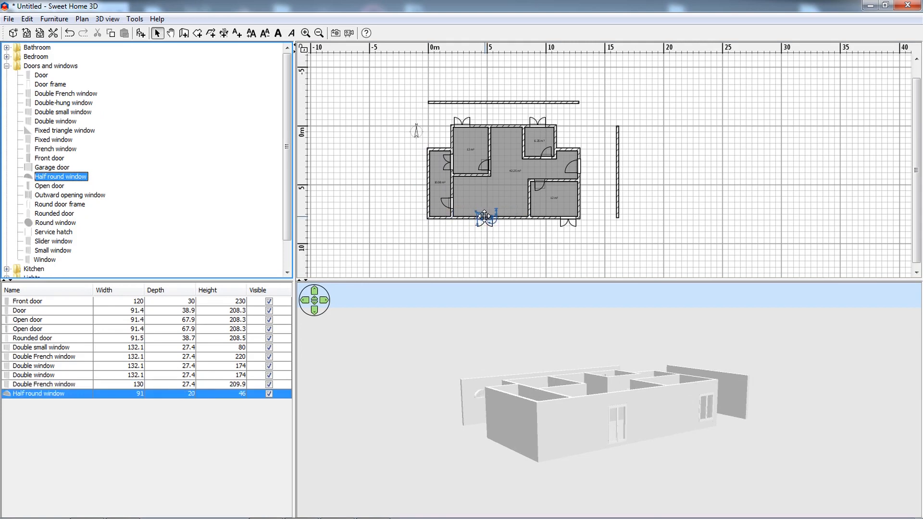
pyautogui.doubleClick(487, 219)
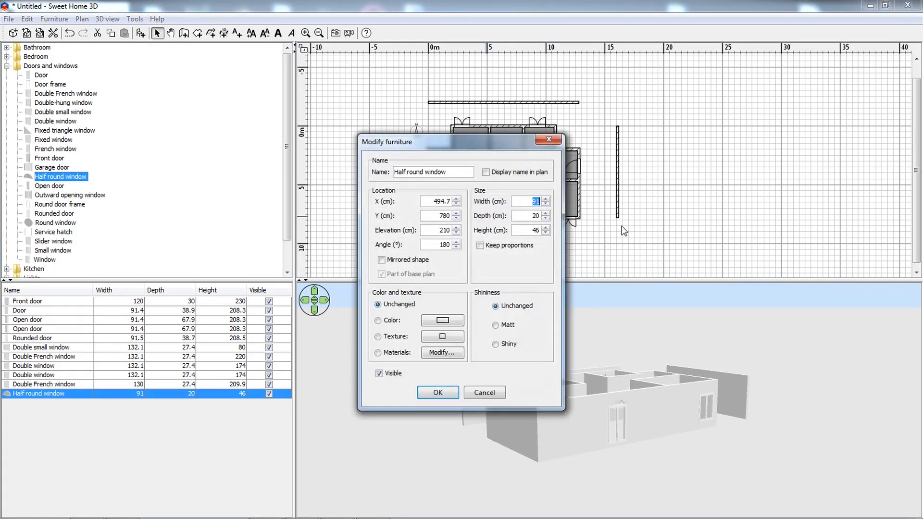
pyautogui.click(435, 393)
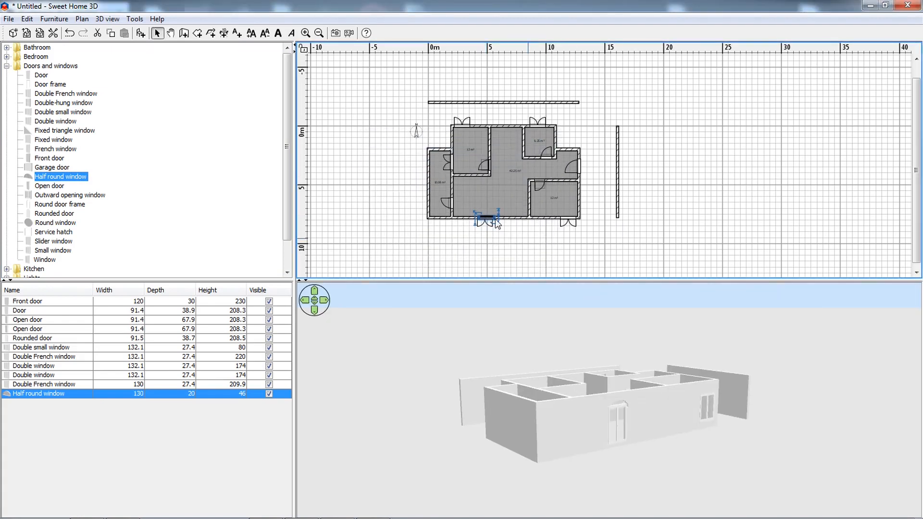
# Align the Half round window directly above the living area's Double French window and check the pair in the 3D view.
pyautogui.scroll(4, 491, 217)
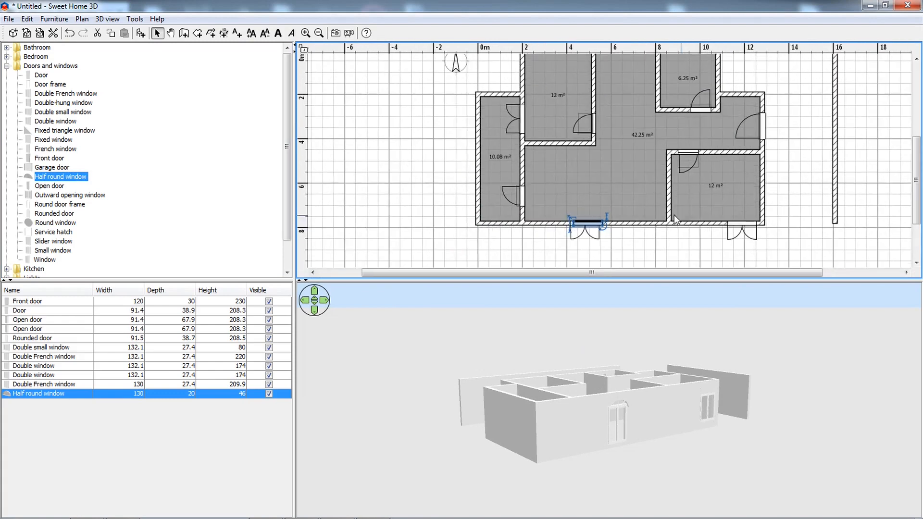
pyautogui.scroll(1, 585, 225)
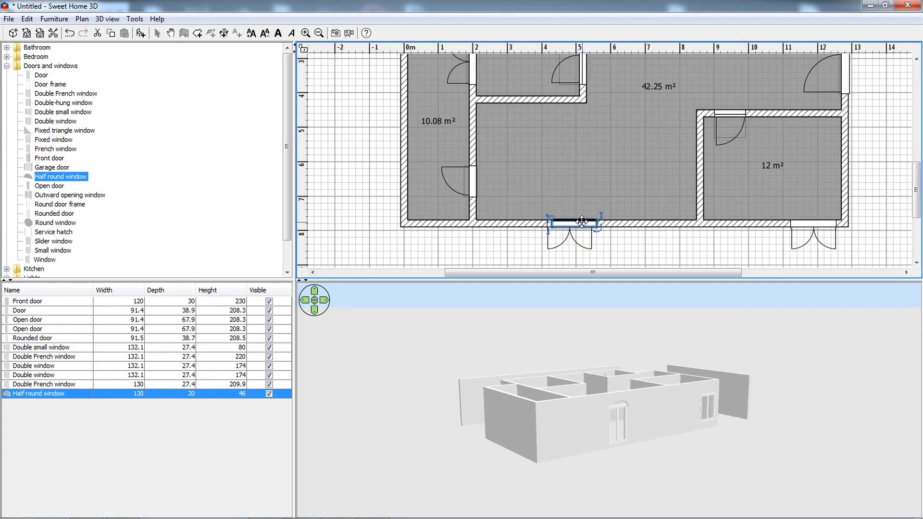
pyautogui.doubleClick(582, 221)
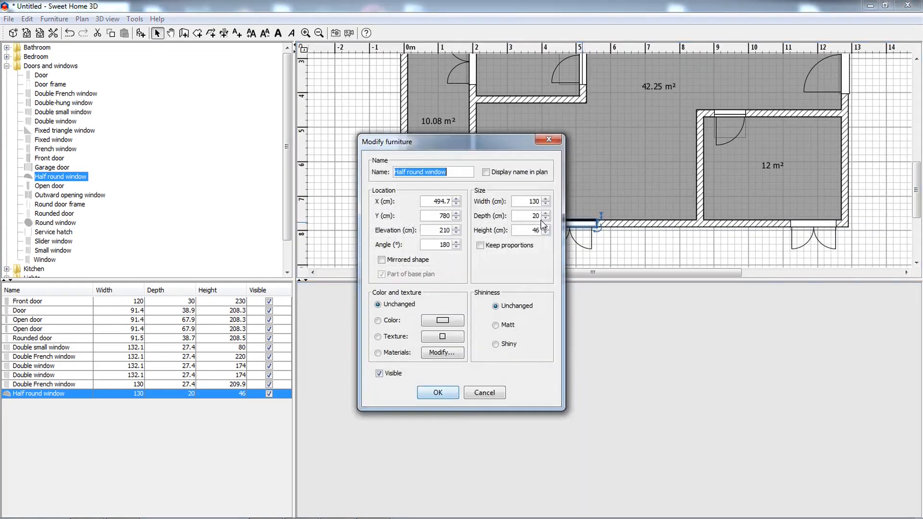
pyautogui.click(427, 230)
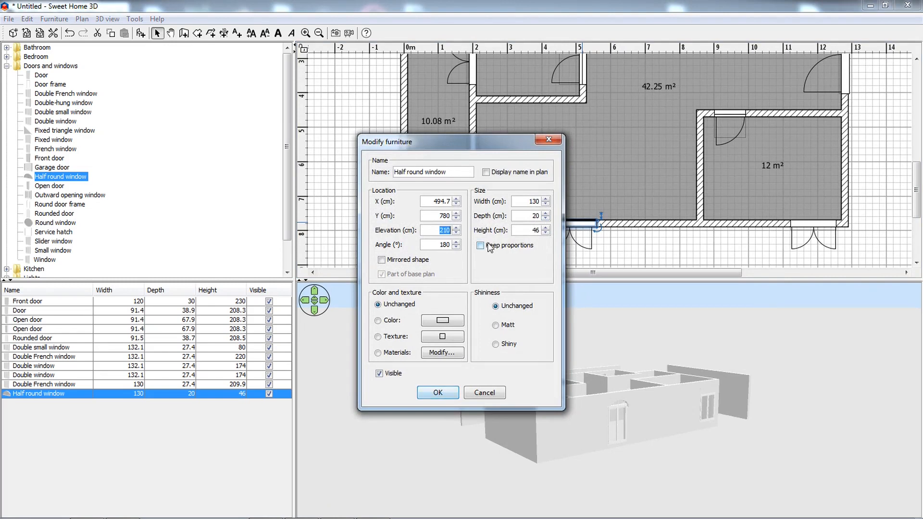
pyautogui.click(437, 393)
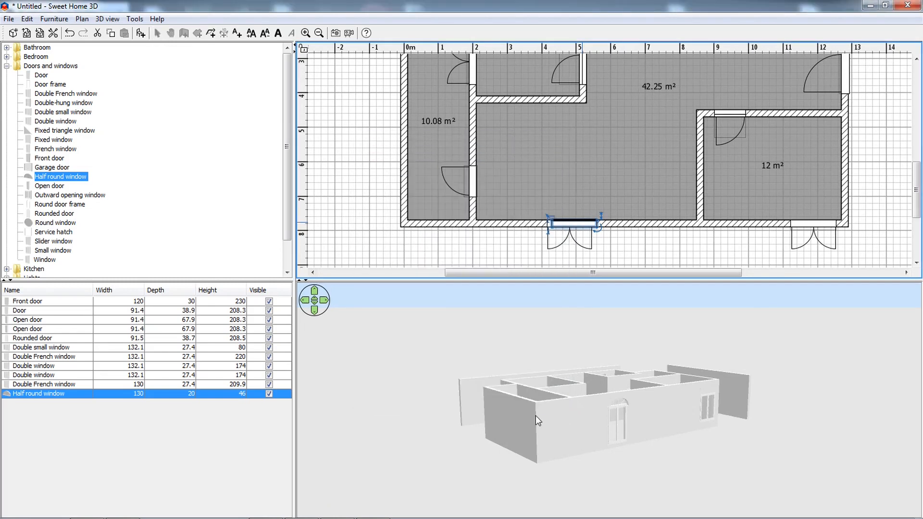
pyautogui.moveTo(571, 221); pyautogui.dragTo(568, 221)
pyautogui.click(616, 255)
pyautogui.moveTo(611, 407)
pyautogui.mouseDown()
pyautogui.moveTo(582, 399)
pyautogui.moveTo(595, 404)
pyautogui.mouseUp()
pyautogui.scroll(4, 547, 412)
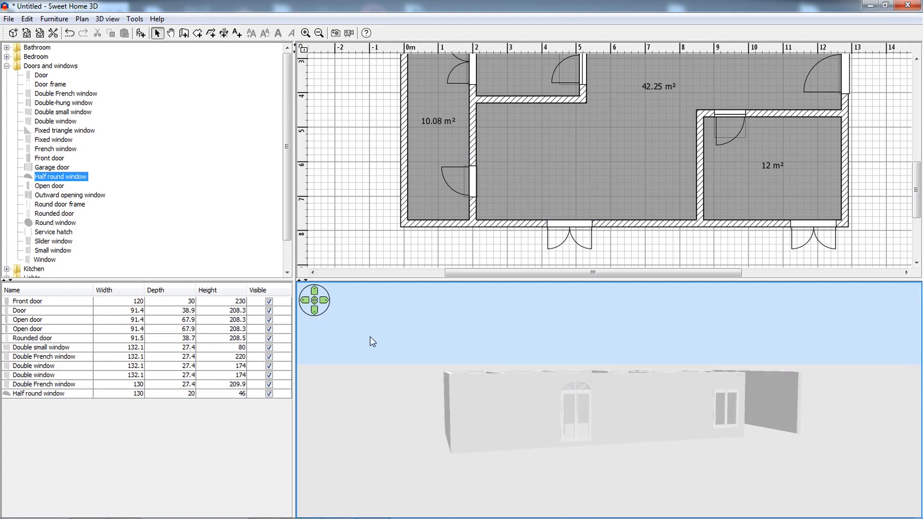
pyautogui.moveTo(68, 184)
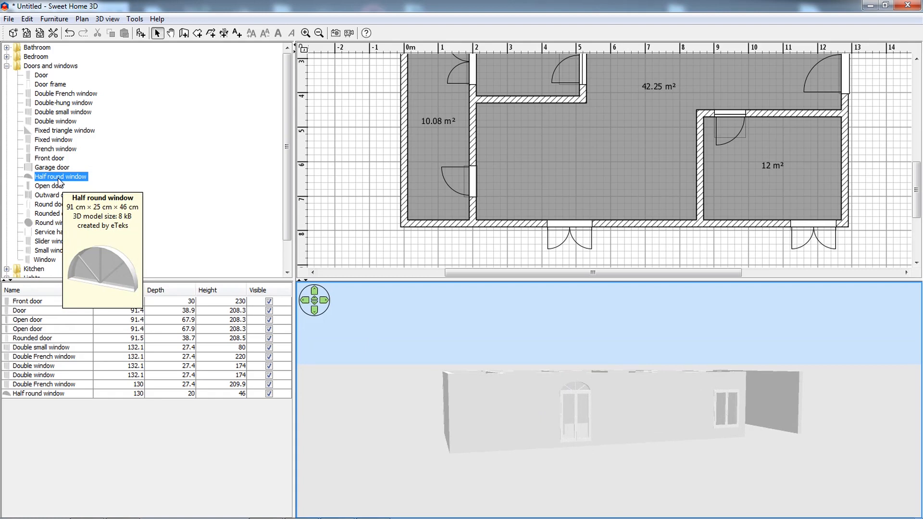
pyautogui.click(129, 183)
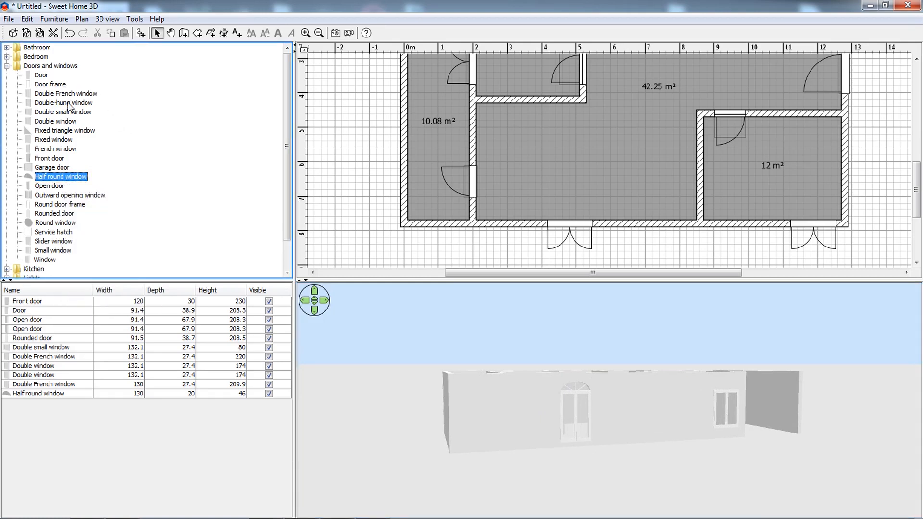
pyautogui.moveTo(67, 105)
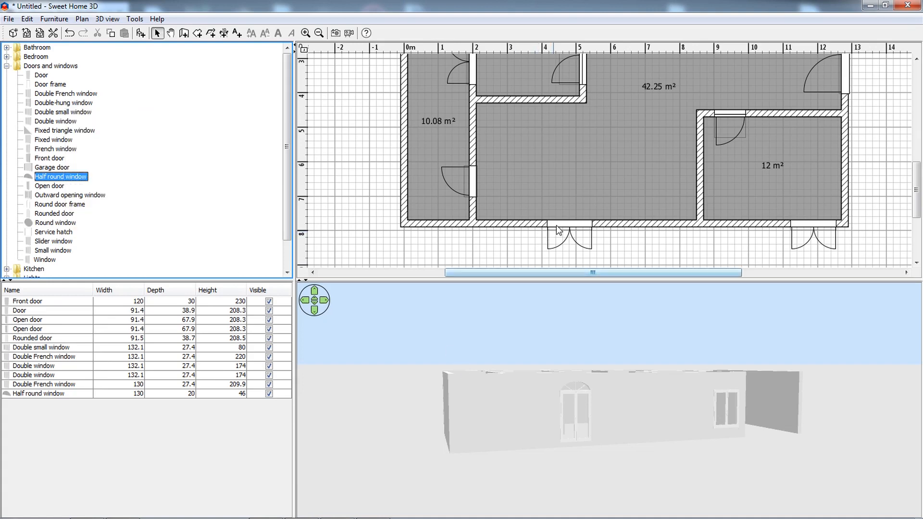
# Delete the Half round window and the Double French window from the living area's lower outer wall.
pyautogui.click(524, 421)
pyautogui.moveTo(591, 482); pyautogui.dragTo(555, 443)
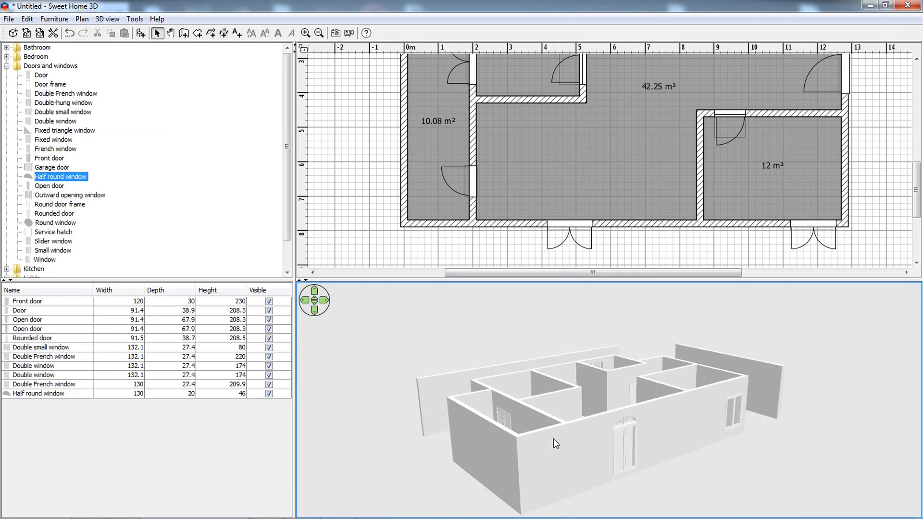
pyautogui.click(561, 230)
pyautogui.press('Delete')
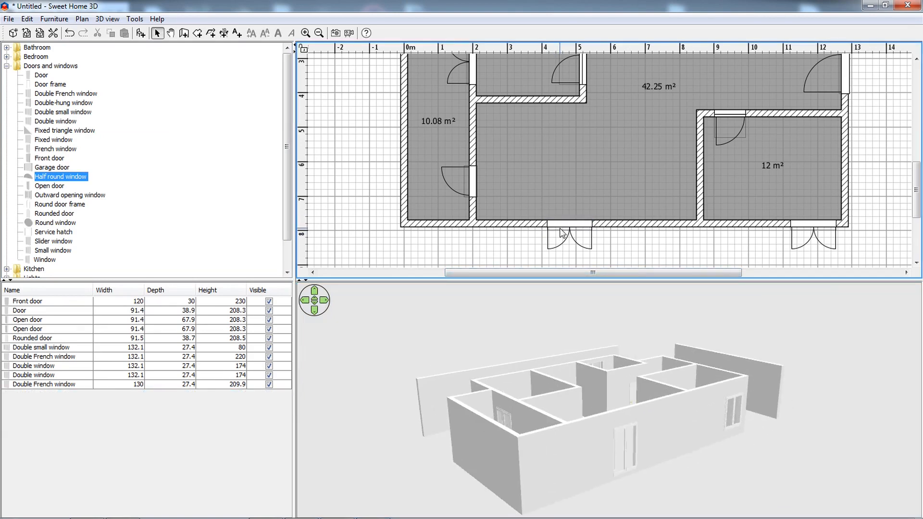
pyautogui.click(561, 233)
pyautogui.press('Delete')
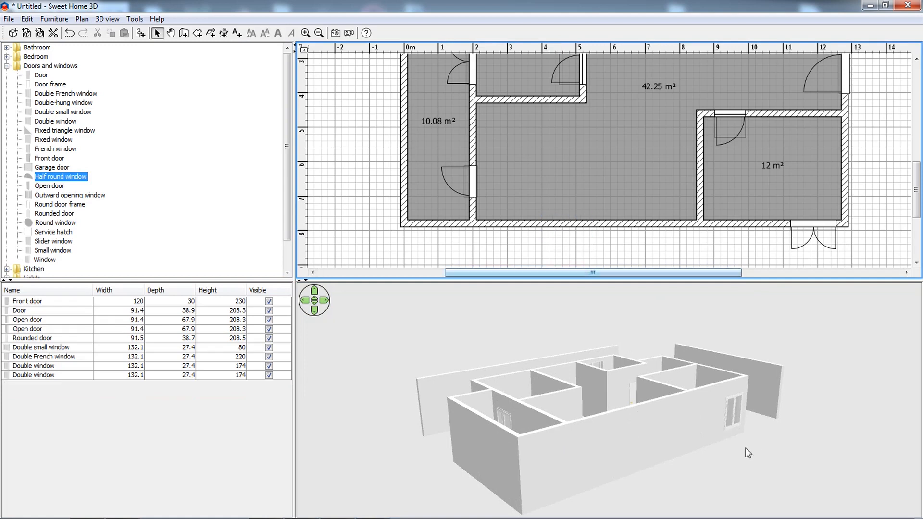
# Toggle the Front door's visibility off and on again, viewing its side of the house in 3D.
pyautogui.moveTo(821, 493); pyautogui.dragTo(517, 346)
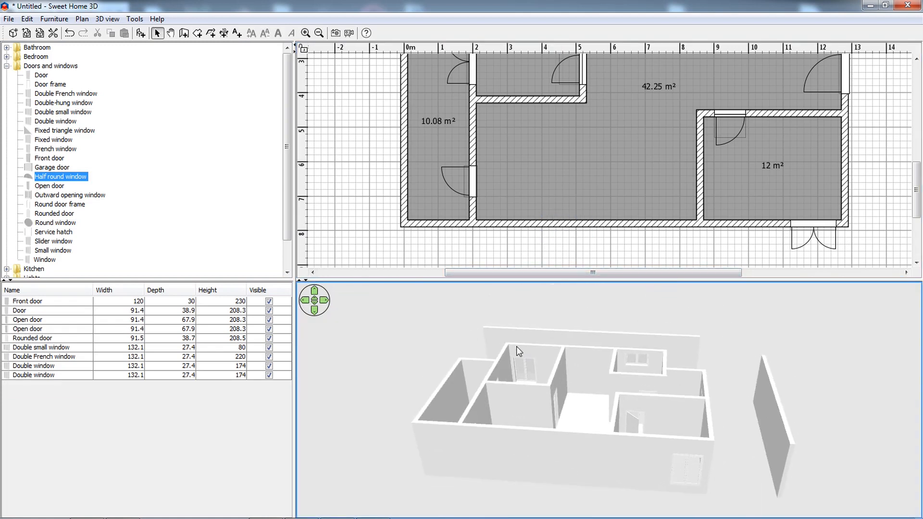
pyautogui.click(272, 302)
pyautogui.click(270, 302)
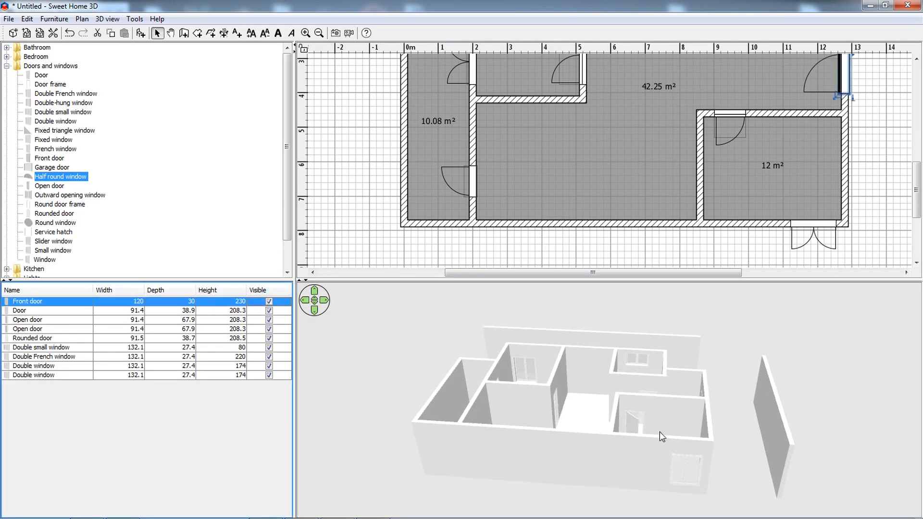
pyautogui.moveTo(660, 432); pyautogui.dragTo(579, 408)
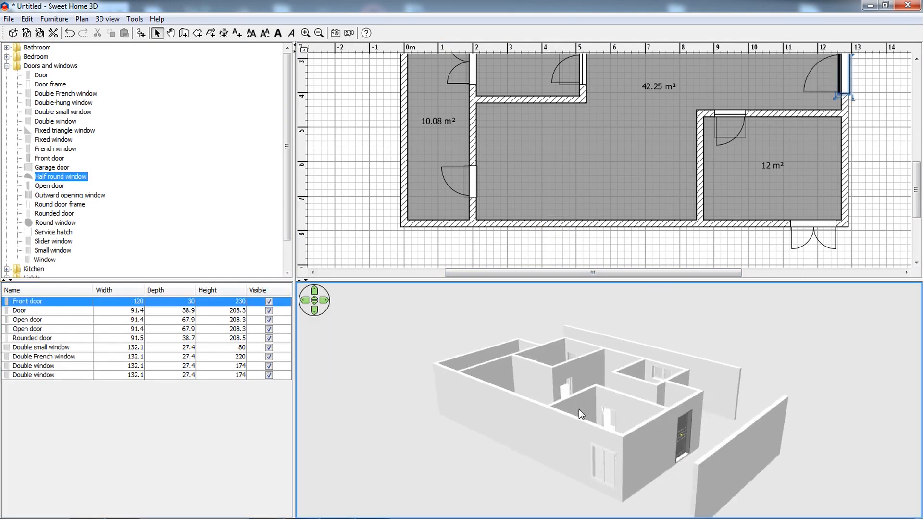
pyautogui.click(269, 302)
pyautogui.click(269, 302)
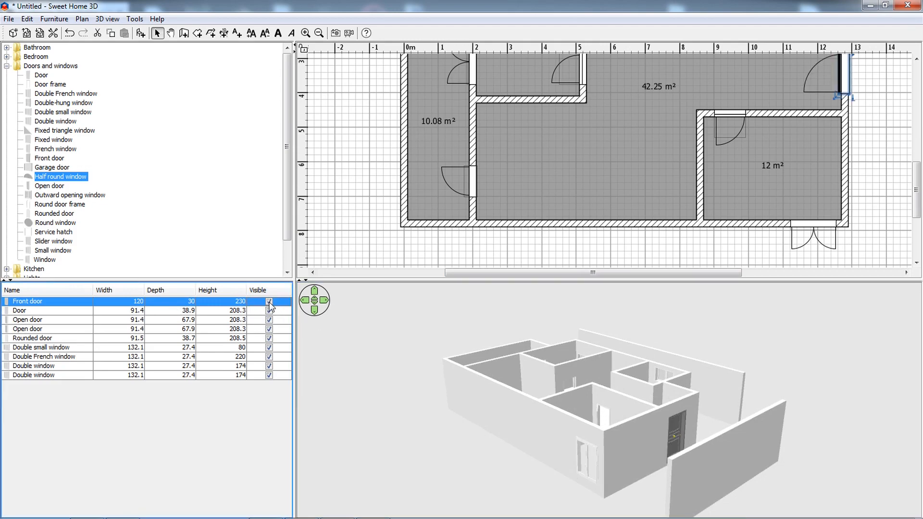
# Rename the Front door as "Front door big".
pyautogui.doubleClick(42, 302)
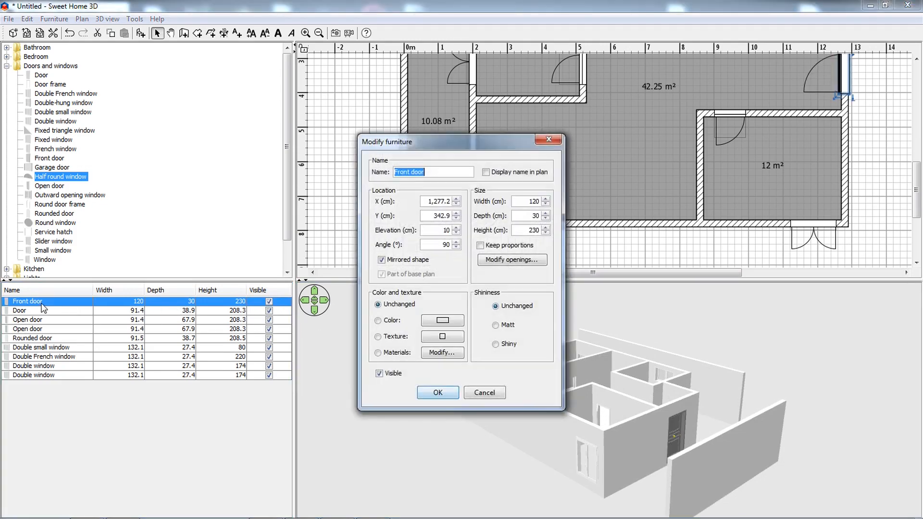
pyautogui.click(426, 173)
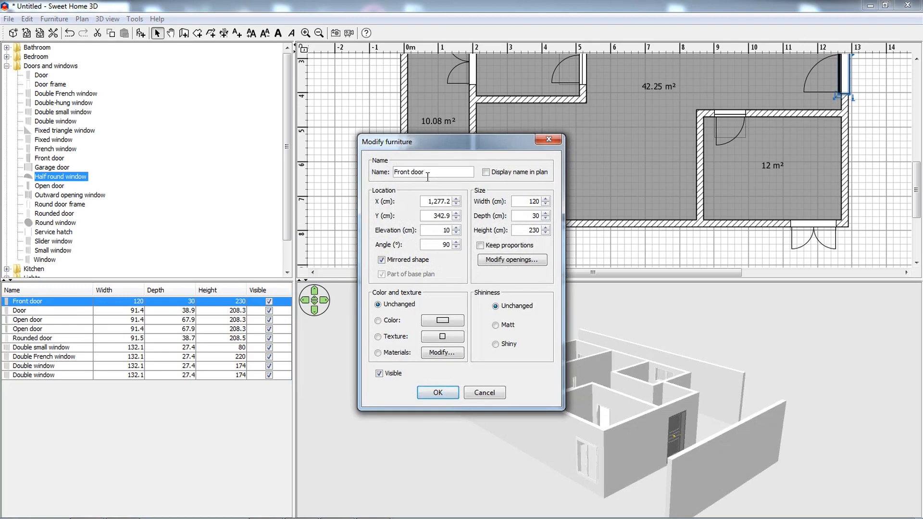
pyautogui.click(437, 392)
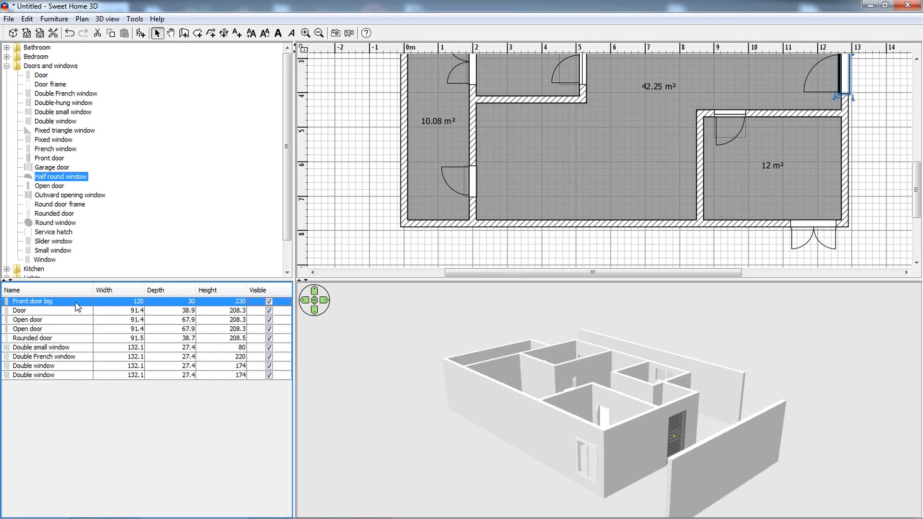
# Display the name of the Front door big in the plan.
pyautogui.doubleClick(76, 306)
pyautogui.click(436, 172)
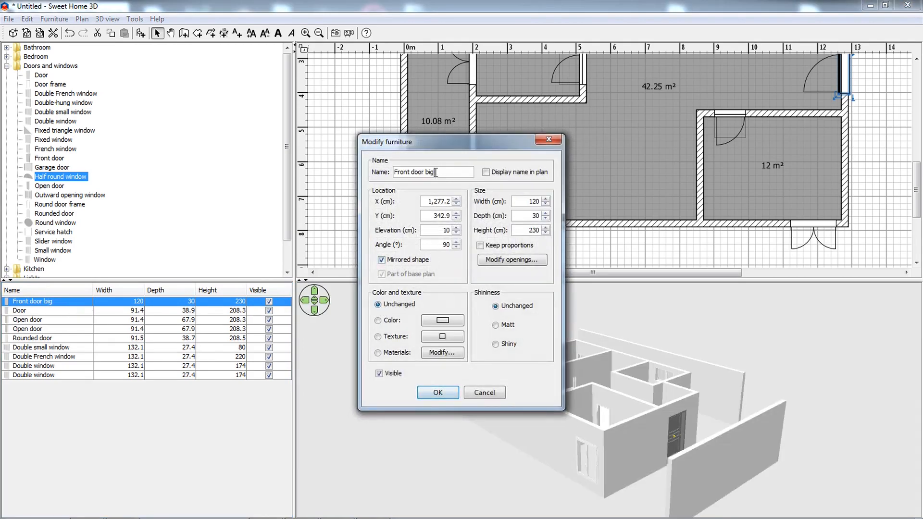
pyautogui.click(491, 173)
pyautogui.click(438, 393)
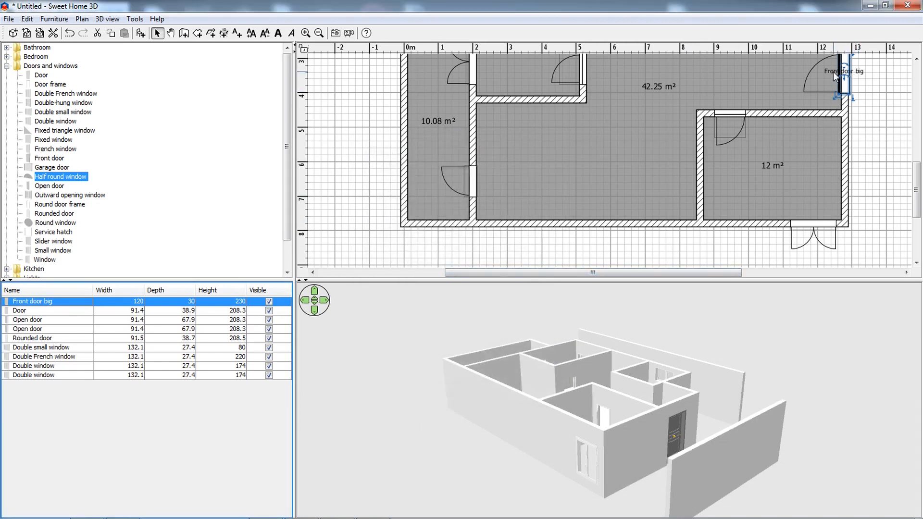
pyautogui.click(835, 75)
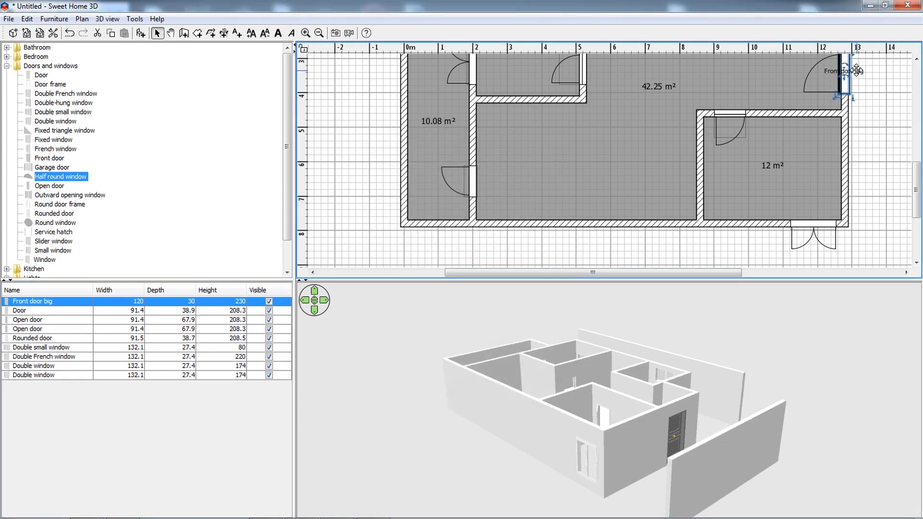
# Turn off the name display in the plan for the Front door big.
pyautogui.doubleClick(266, 303)
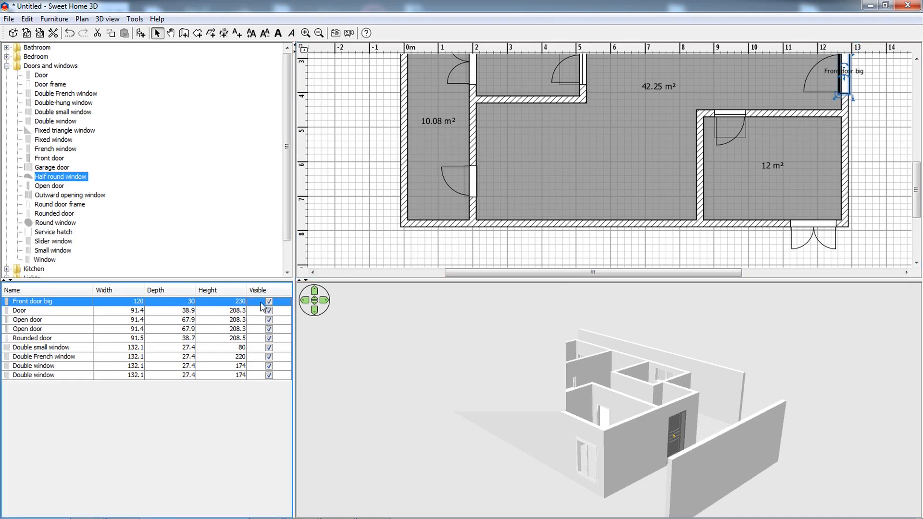
pyautogui.click(487, 173)
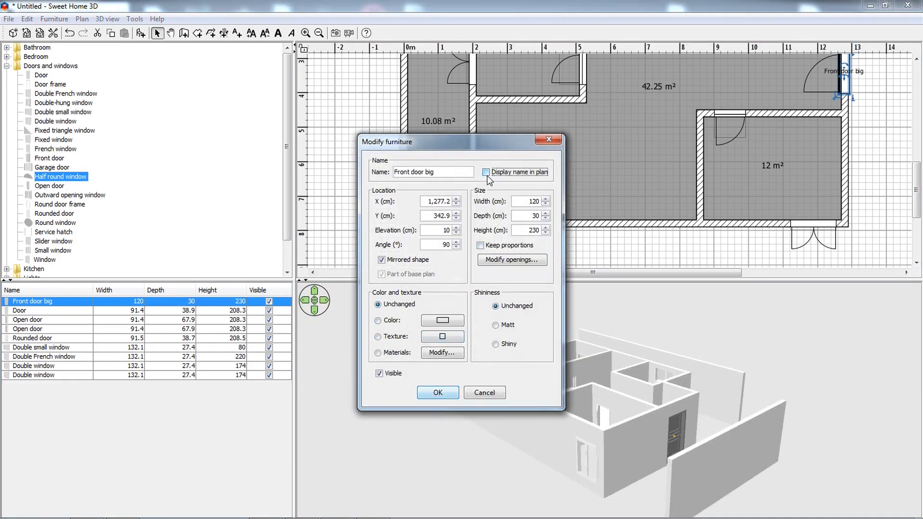
pyautogui.click(439, 396)
# Review the wall settings of the leftmost outer wall and close them without changes.
pyautogui.moveTo(491, 423); pyautogui.dragTo(537, 462)
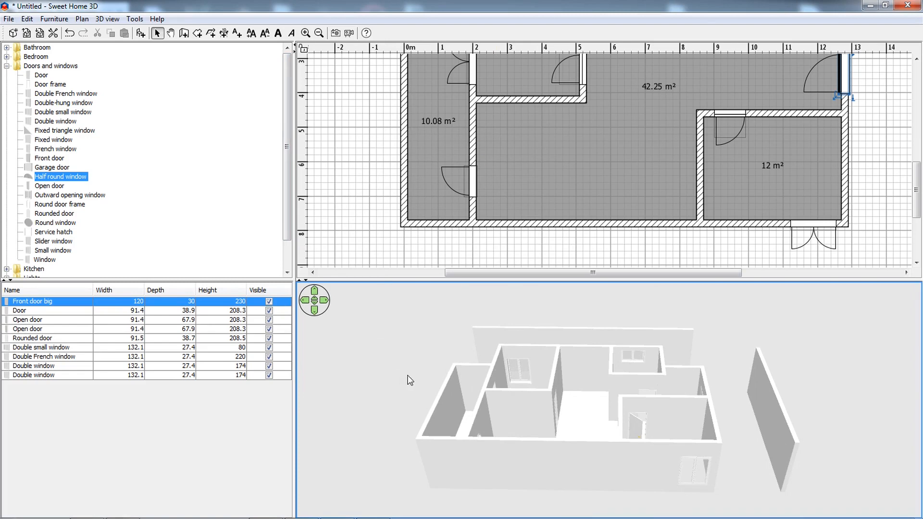
pyautogui.moveTo(409, 380); pyautogui.dragTo(449, 318)
pyautogui.doubleClick(404, 179)
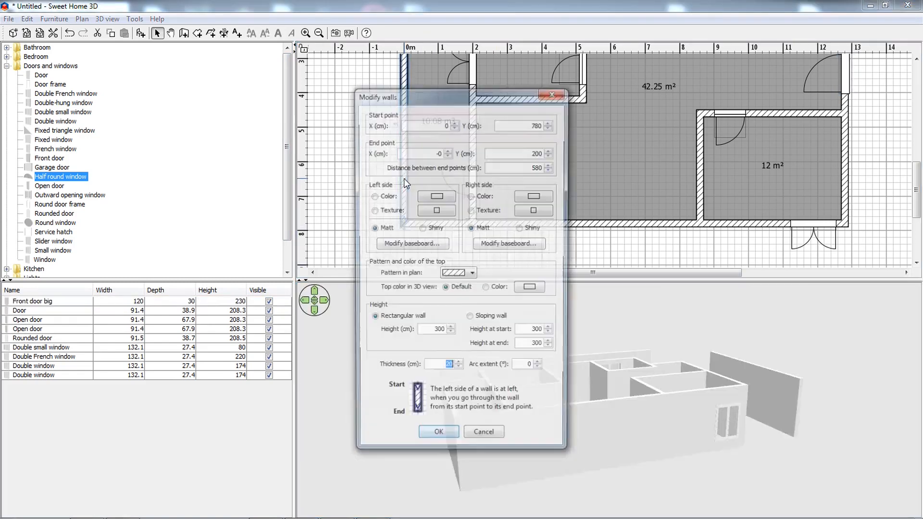
pyautogui.click(542, 103)
pyautogui.scroll(-3, 453, 70)
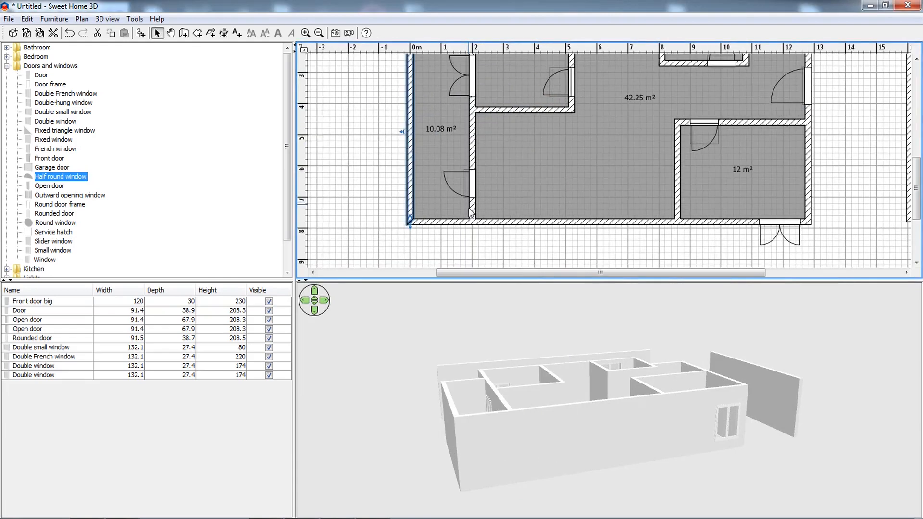
pyautogui.moveTo(454, 65); pyautogui.dragTo(391, 233)
pyautogui.doubleClick(426, 180)
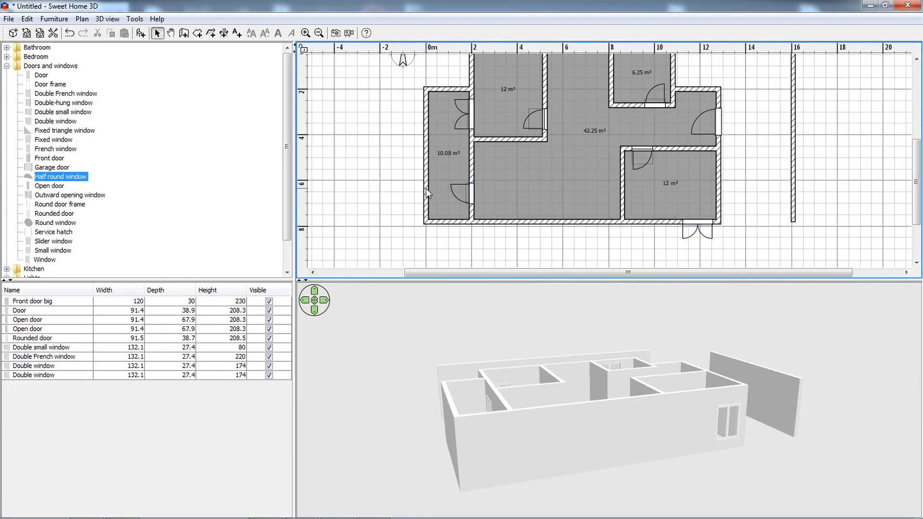
pyautogui.click(551, 92)
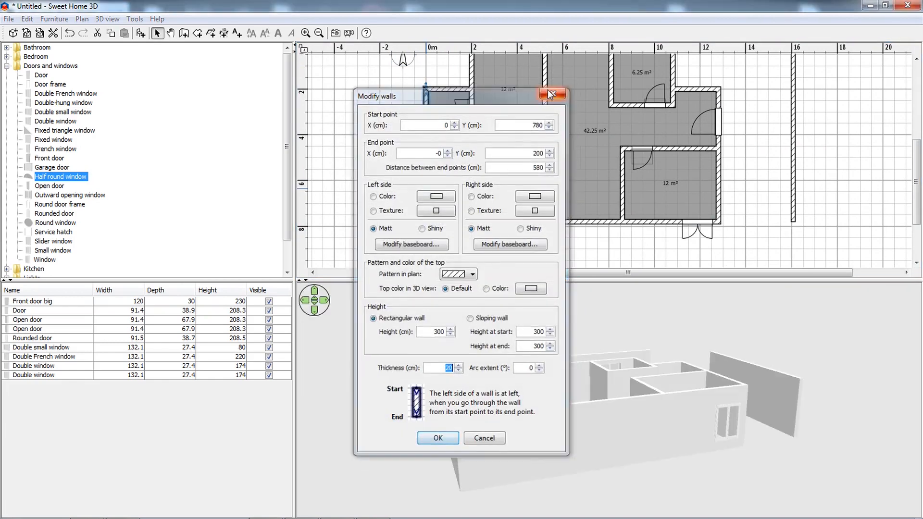
pyautogui.click(548, 255)
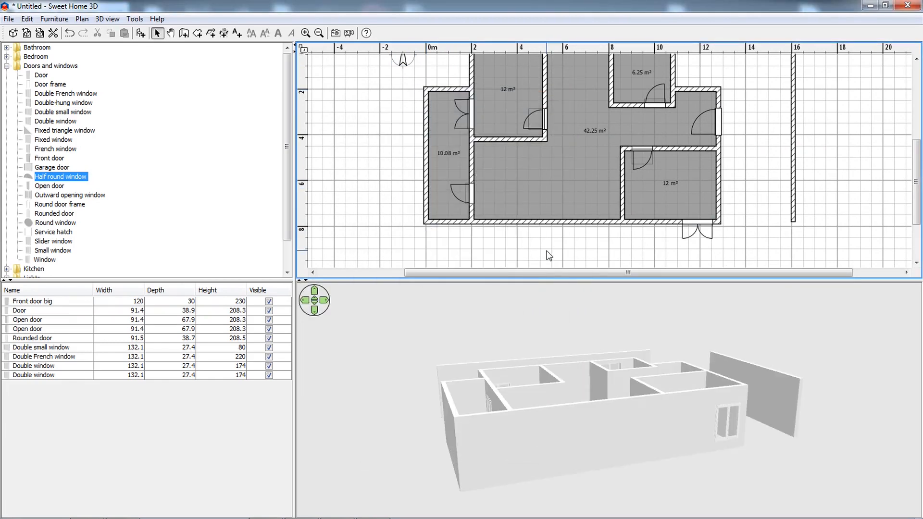
# Review the settings of the long lower outer wall and close them without changes.
pyautogui.moveTo(545, 350); pyautogui.dragTo(489, 365)
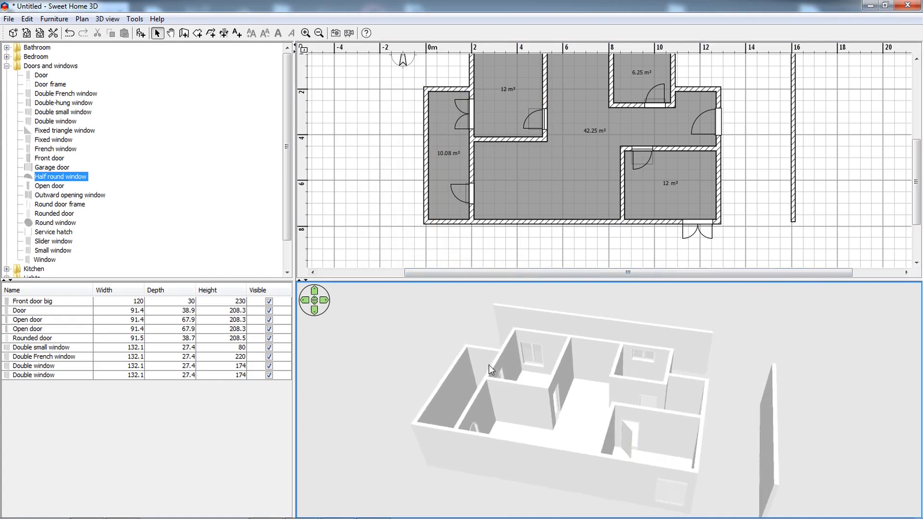
pyautogui.click(472, 222)
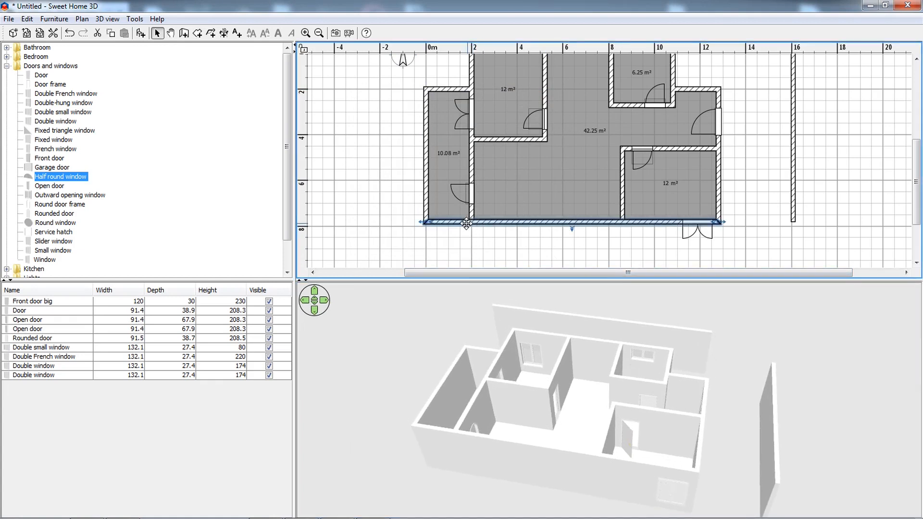
pyautogui.doubleClick(465, 221)
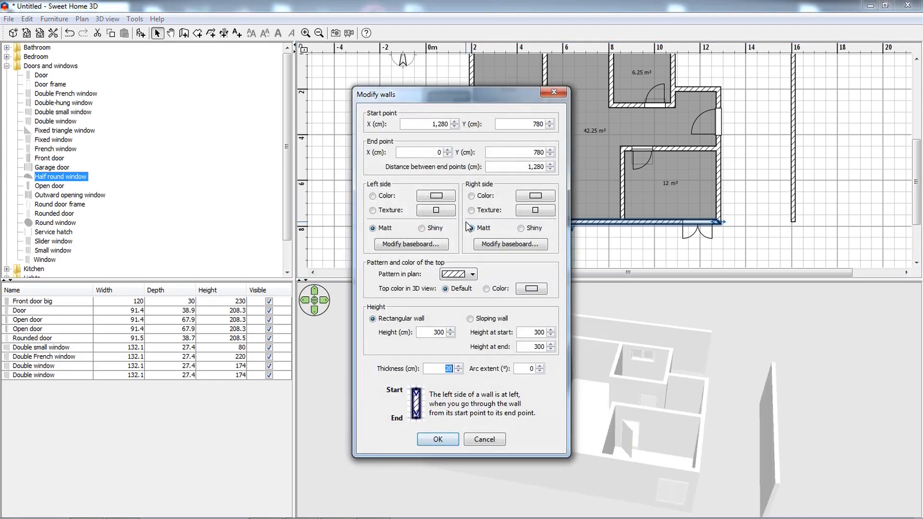
pyautogui.click(558, 92)
pyautogui.click(486, 259)
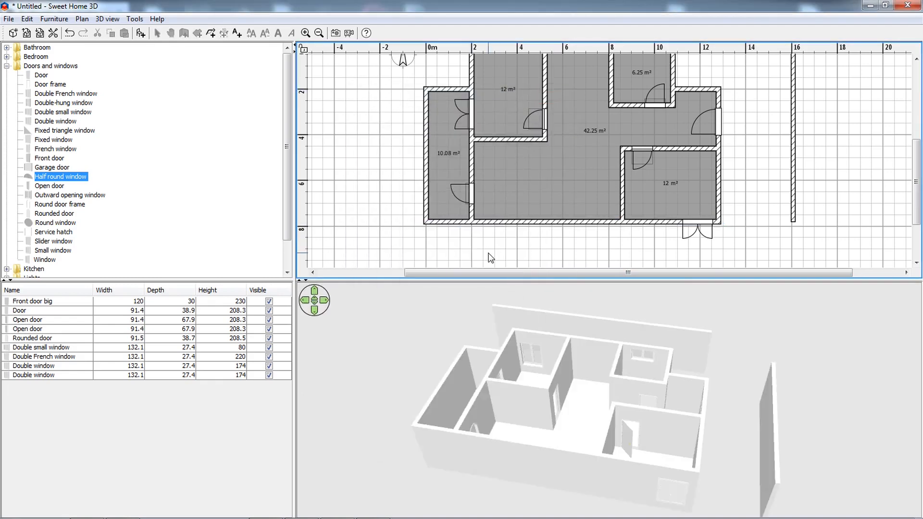
pyautogui.moveTo(481, 255); pyautogui.dragTo(537, 255)
# Delete the long lower outer wall of the house.
pyautogui.click(426, 151)
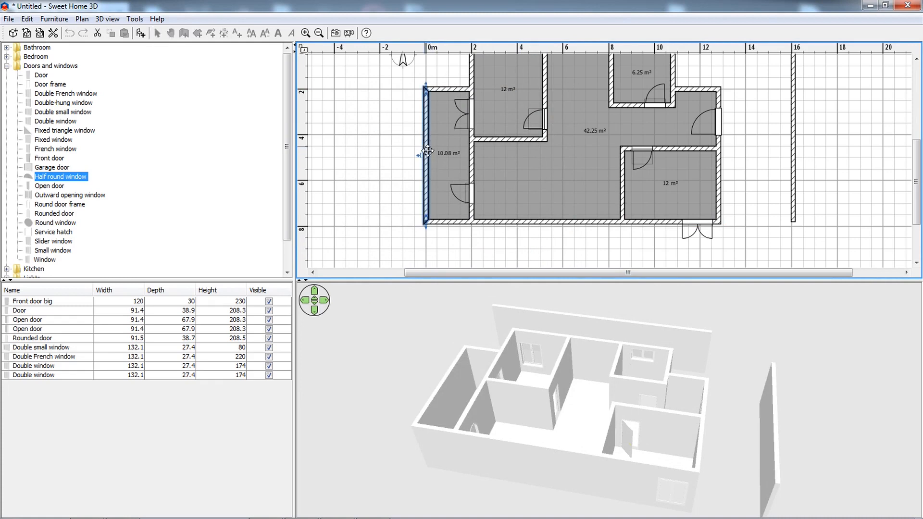
pyautogui.click(458, 222)
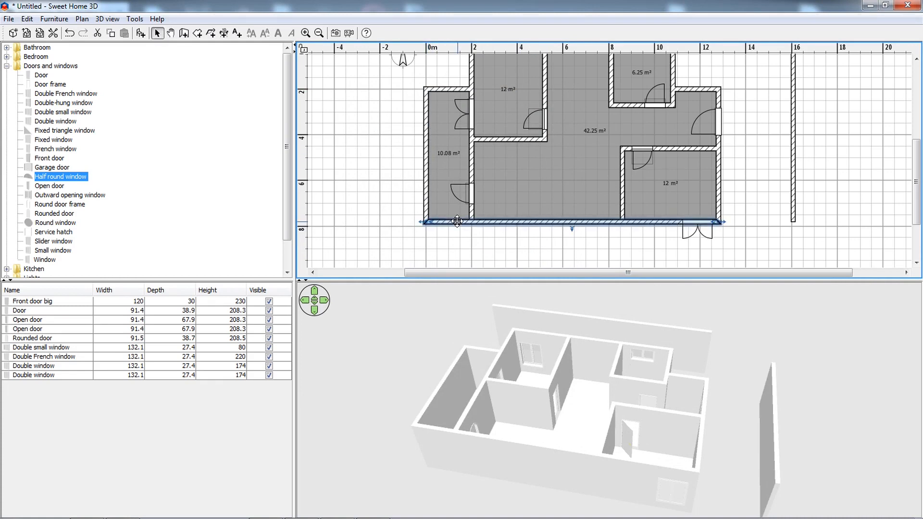
pyautogui.press('Delete')
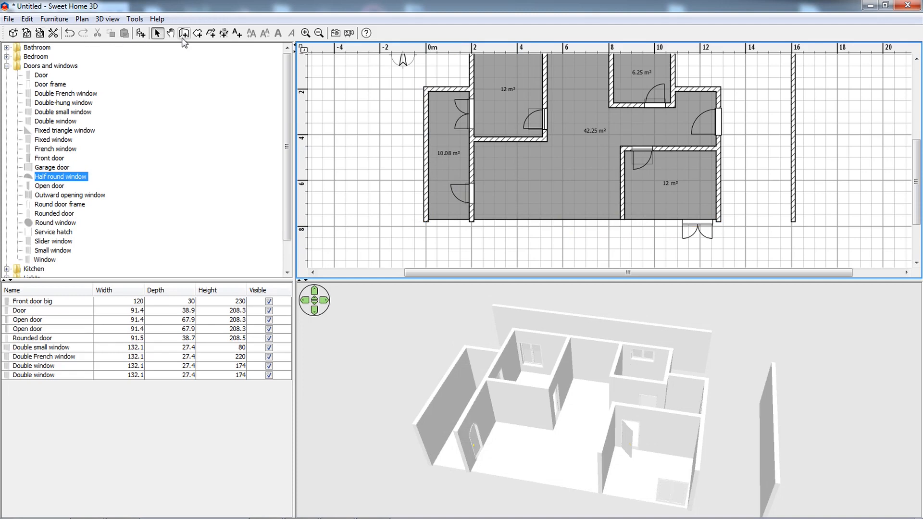
# Draw a 20 cm thick wall from the house's lower-left corner to the first inner partition, closing the leftmost room.
pyautogui.click(183, 37)
pyautogui.keyDown('ctrl'); pyautogui.scroll(3, 445, 226); pyautogui.keyUp('ctrl')
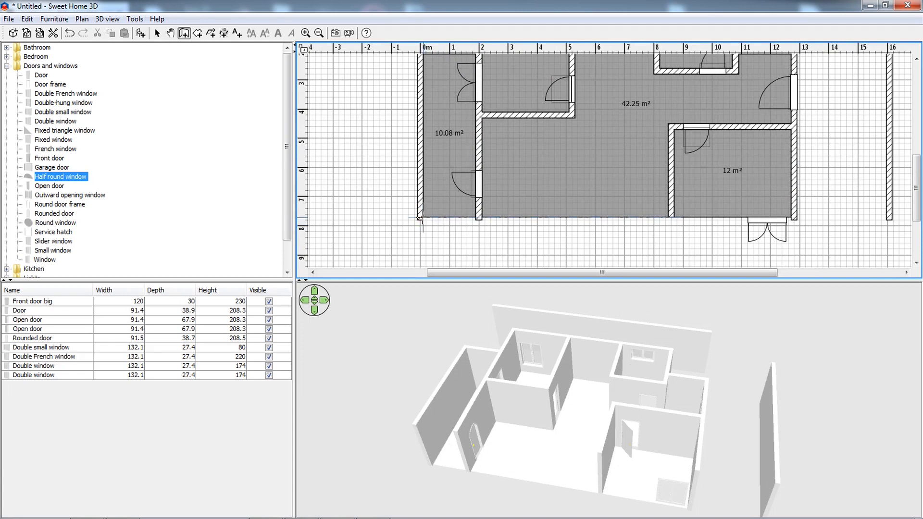
pyautogui.click(420, 217)
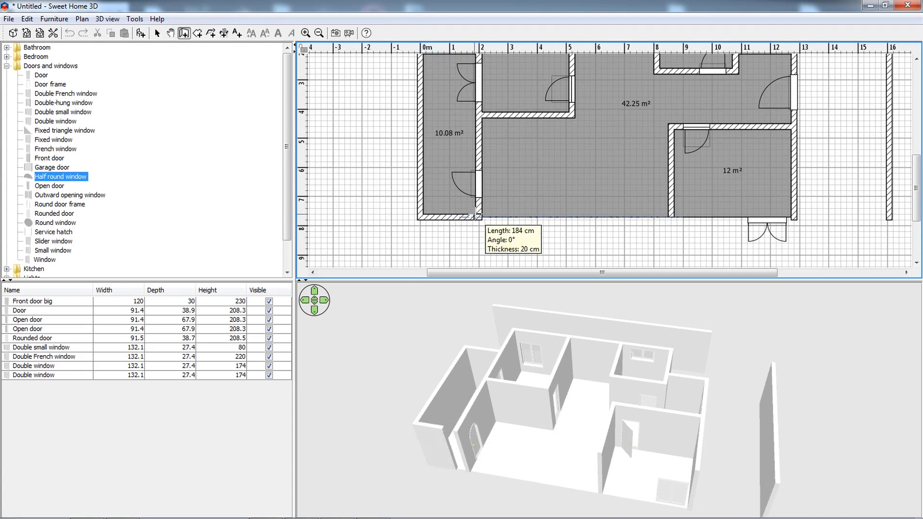
pyautogui.click(480, 217)
pyautogui.press('Escape')
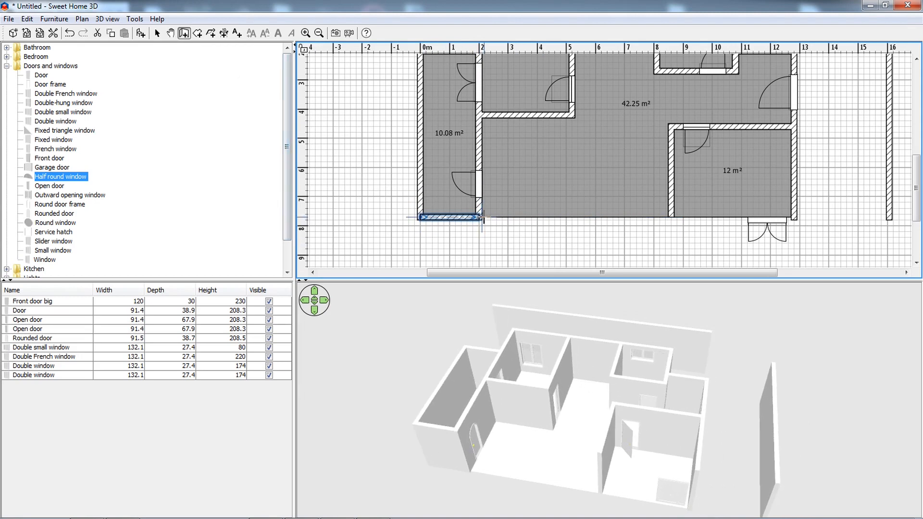
# Draw a separate lower outer wall about 1,060 cm long from the first inner partition to the house's lower-right corner.
pyautogui.click(482, 219)
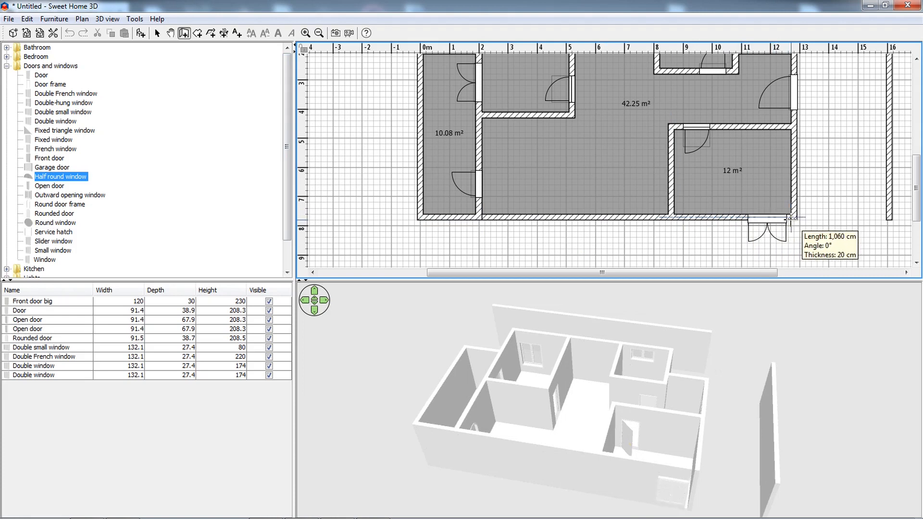
pyautogui.doubleClick(795, 219)
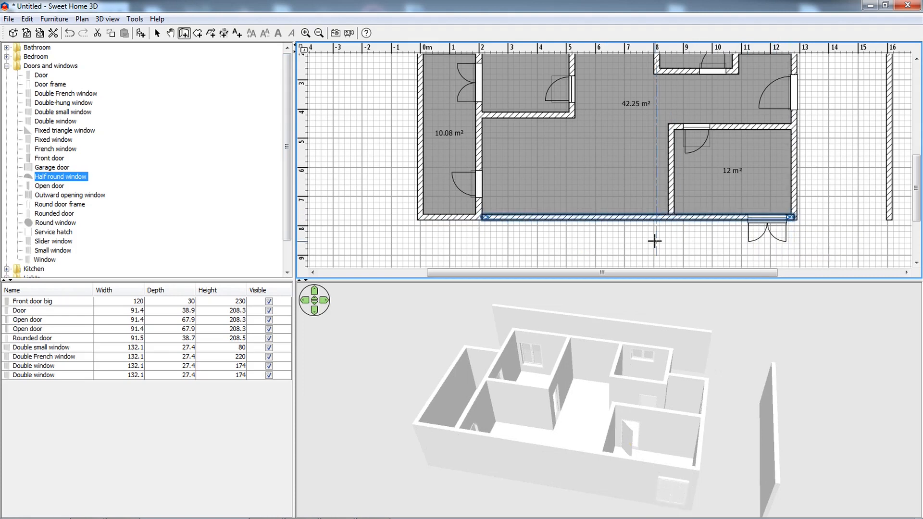
pyautogui.doubleClick(655, 241)
pyautogui.click(157, 34)
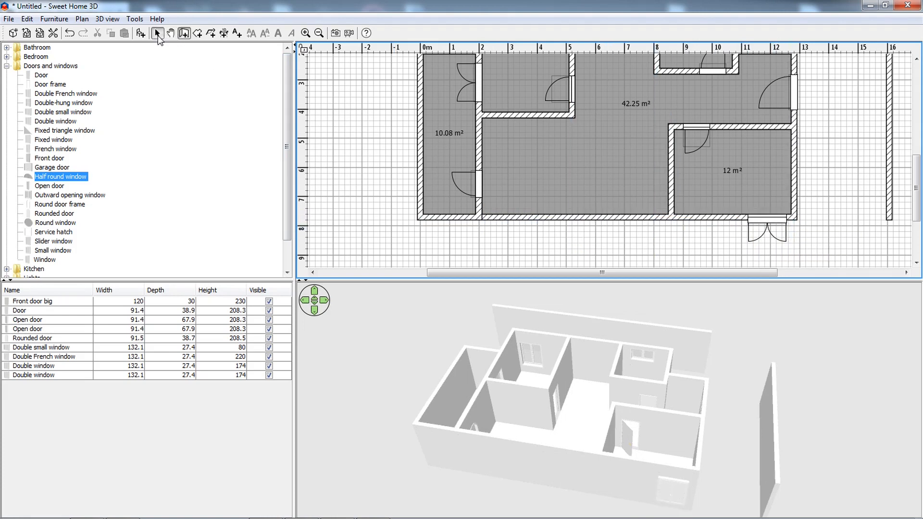
# Lower the height of the leftmost room's three outer walls together.
pyautogui.click(439, 217)
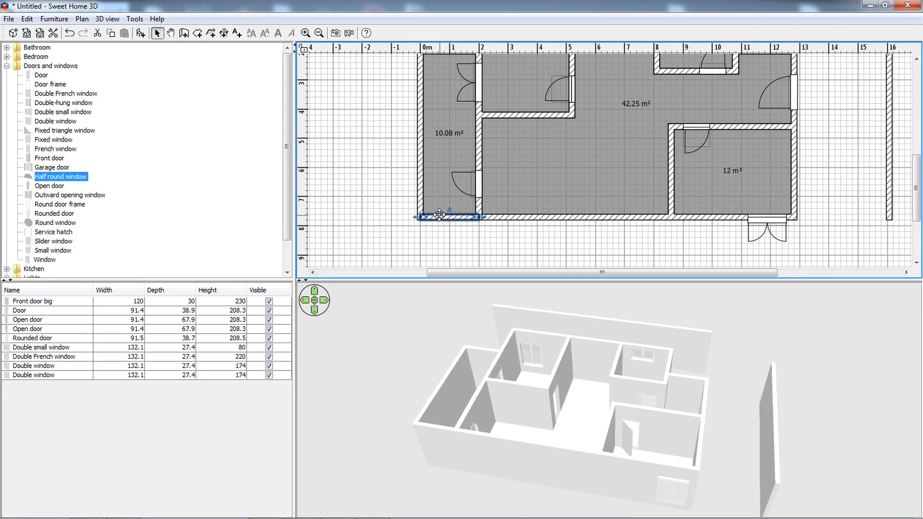
pyautogui.click(420, 195)
pyautogui.scroll(3, 418, 193)
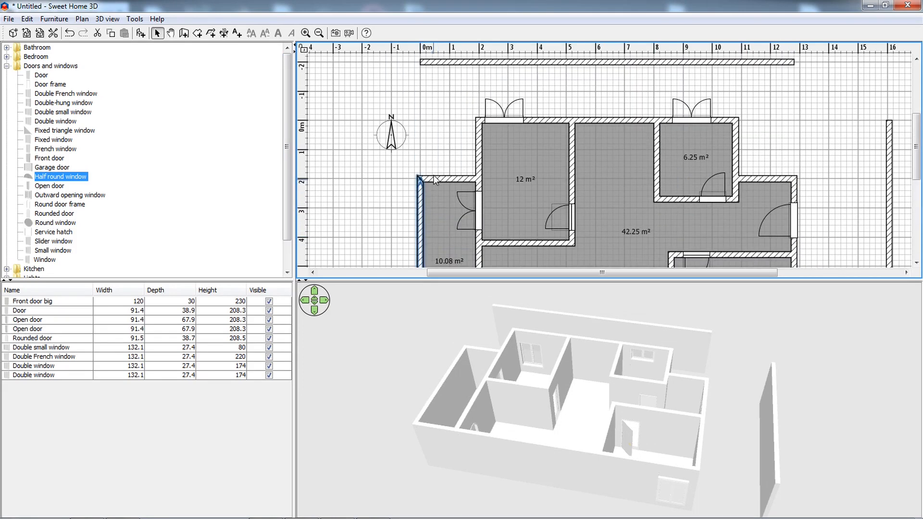
pyautogui.keyDown('shift'); pyautogui.click(434, 178); pyautogui.keyUp('shift')
pyautogui.keyDown('ctrl'); pyautogui.scroll(-4, 437, 181); pyautogui.keyUp('ctrl')
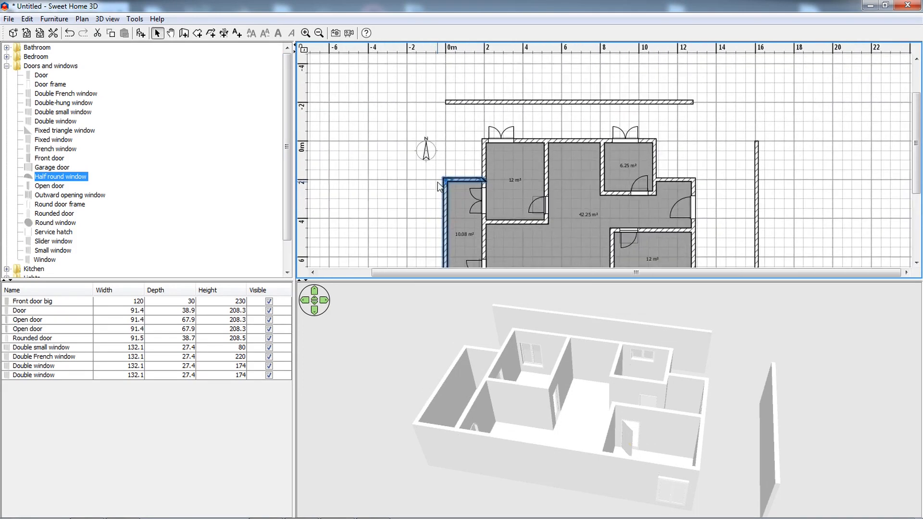
pyautogui.rightClick(444, 196)
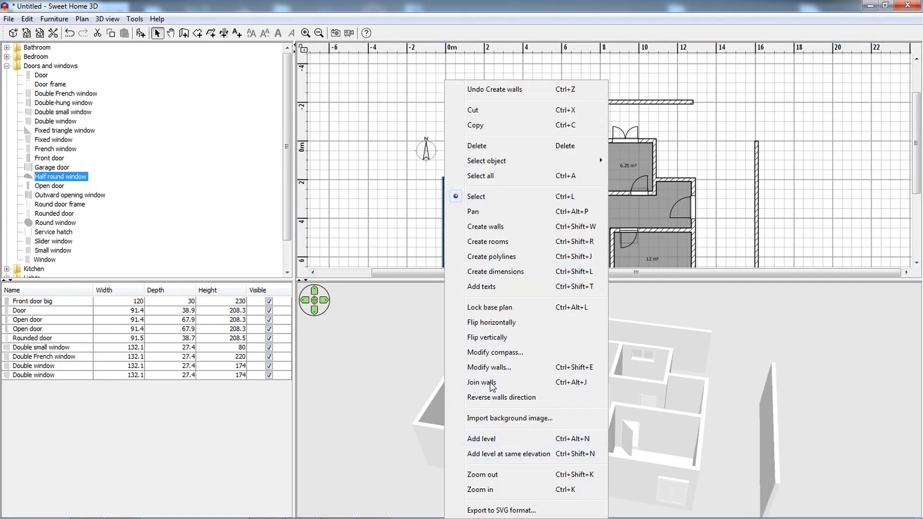
pyautogui.click(489, 367)
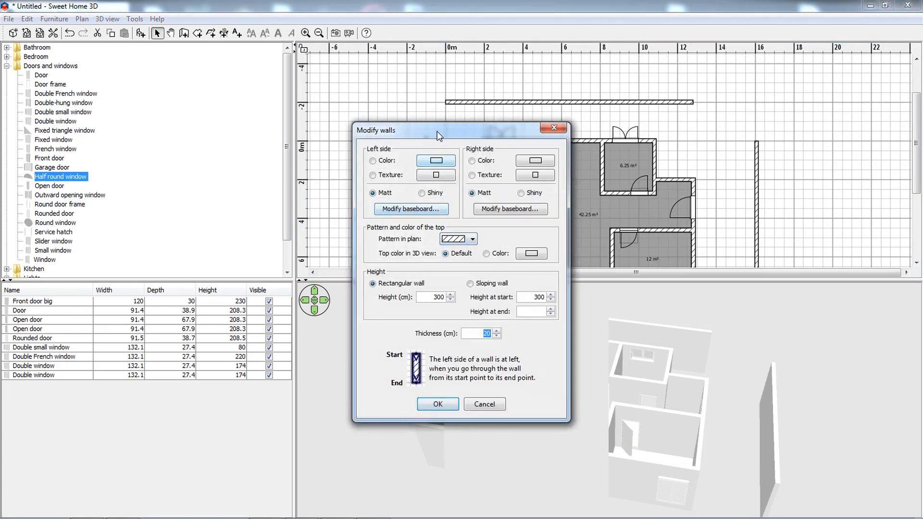
pyautogui.moveTo(405, 130); pyautogui.dragTo(237, 147)
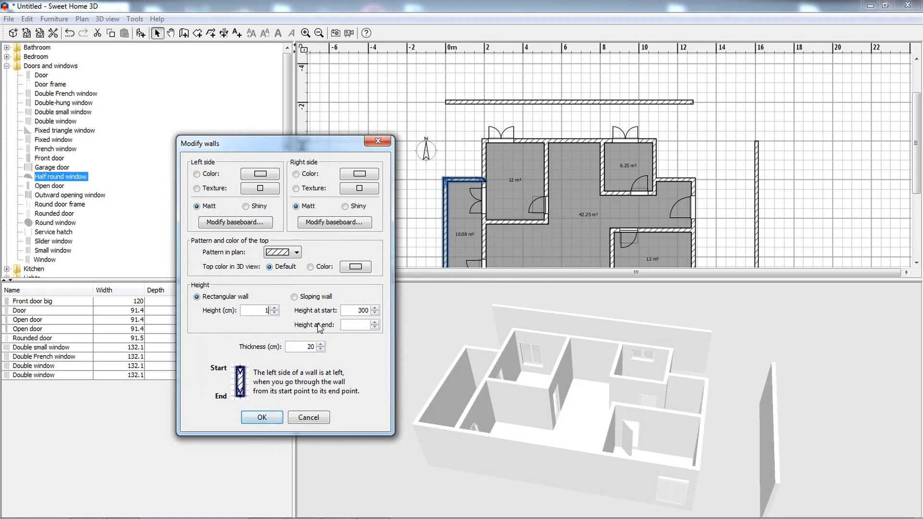
pyautogui.click(260, 417)
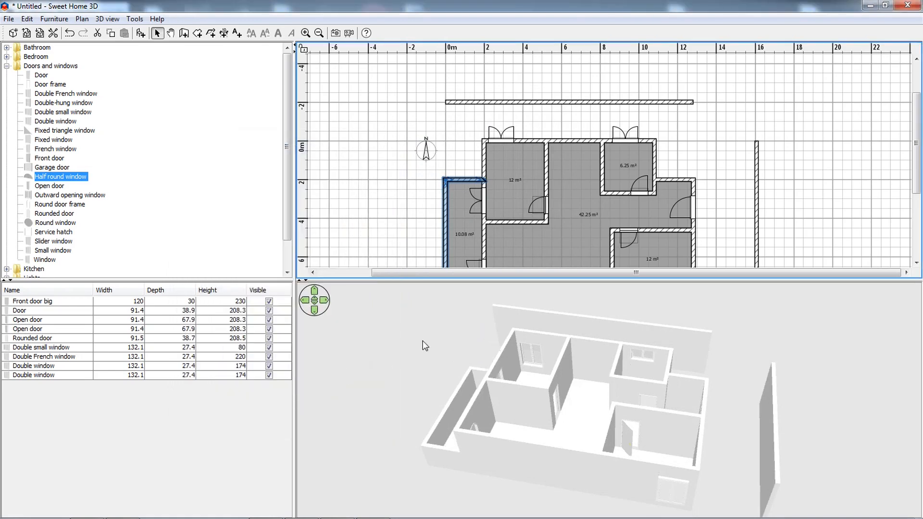
# Delete the short upper outer wall of the leftmost room.
pyautogui.moveTo(441, 395); pyautogui.dragTo(593, 340)
pyautogui.click(512, 182)
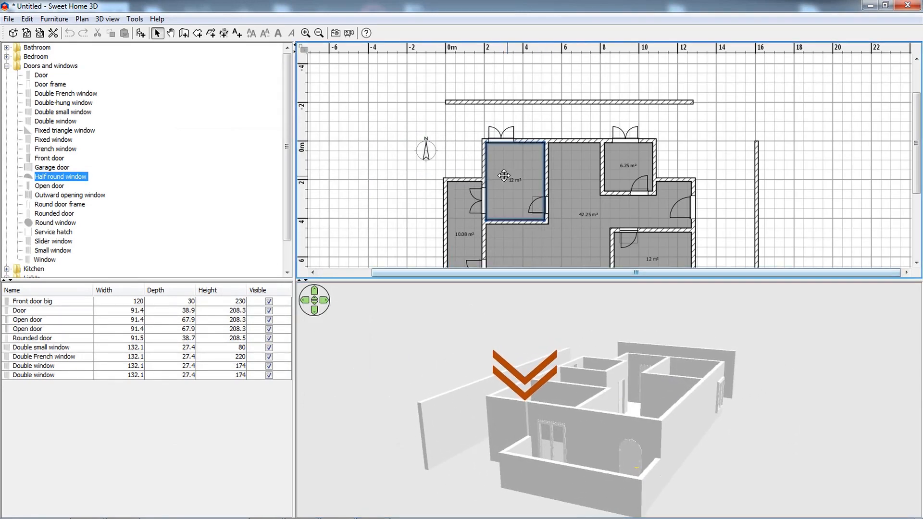
pyautogui.click(474, 181)
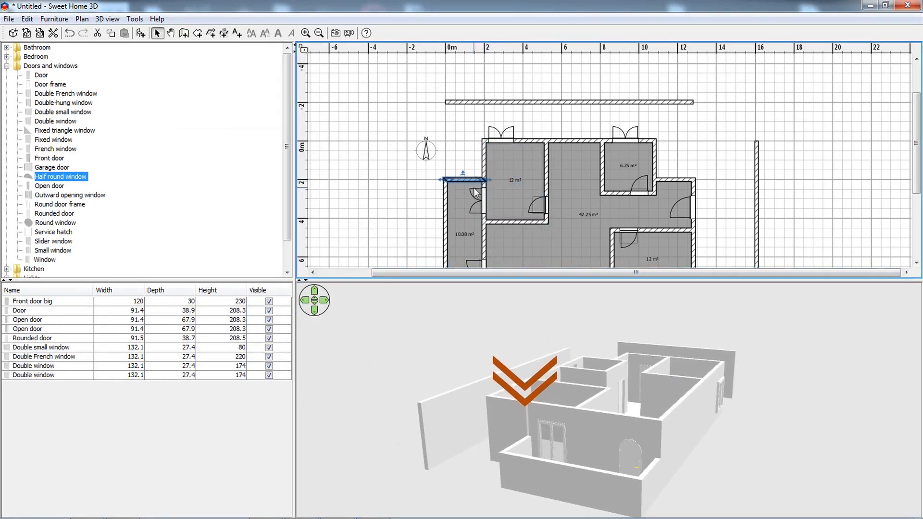
pyautogui.press('Delete')
pyautogui.click(501, 179)
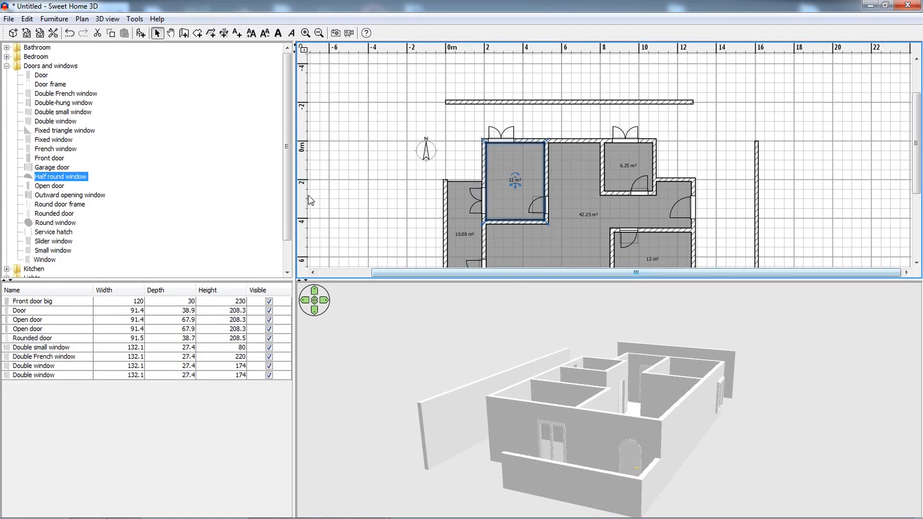
# Redraw the leftmost room's upper outer wall, about 193 cm long, from its outer corner to the face of the inner partition.
pyautogui.click(184, 34)
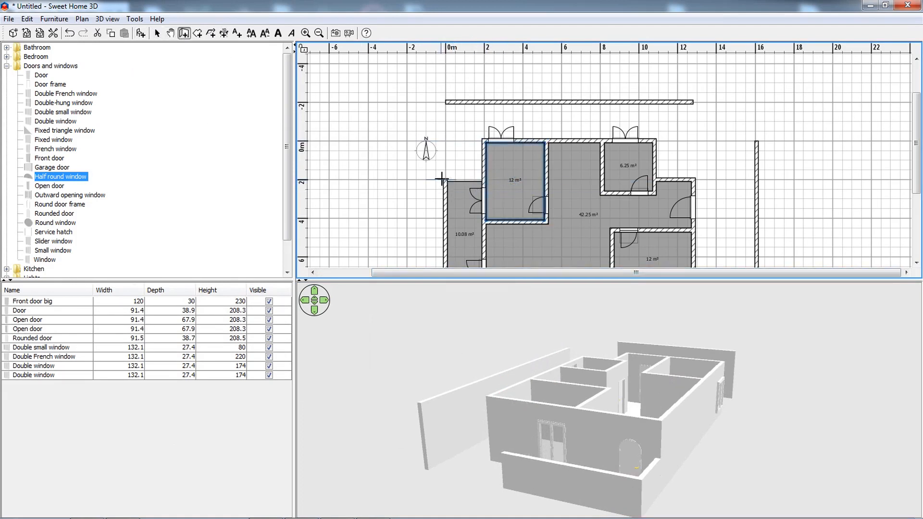
pyautogui.scroll(3, 447, 181)
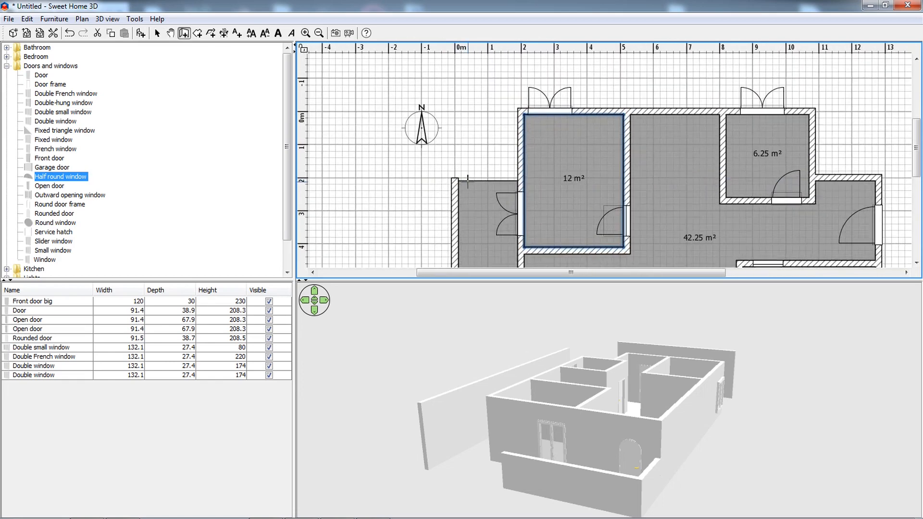
pyautogui.click(446, 181)
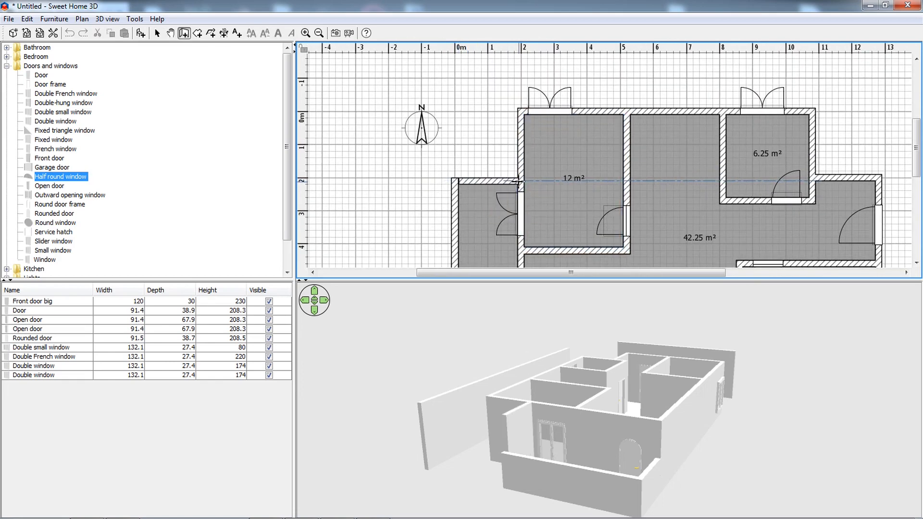
pyautogui.doubleClick(519, 181)
pyautogui.click(474, 148)
pyautogui.click(157, 33)
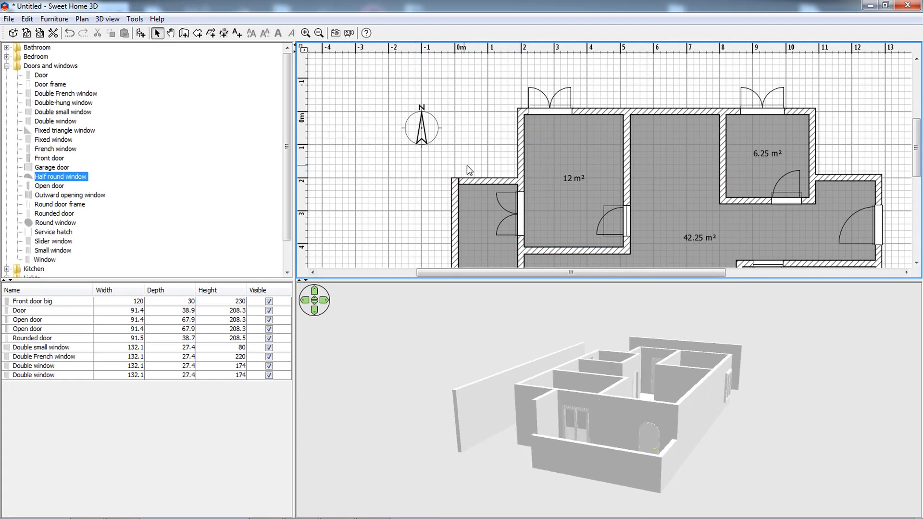
# Undo the last wall join and join the redrawn upper wall to the leftmost outer wall at their corner.
pyautogui.hotkey('ctrl', 'z')
pyautogui.click(428, 186)
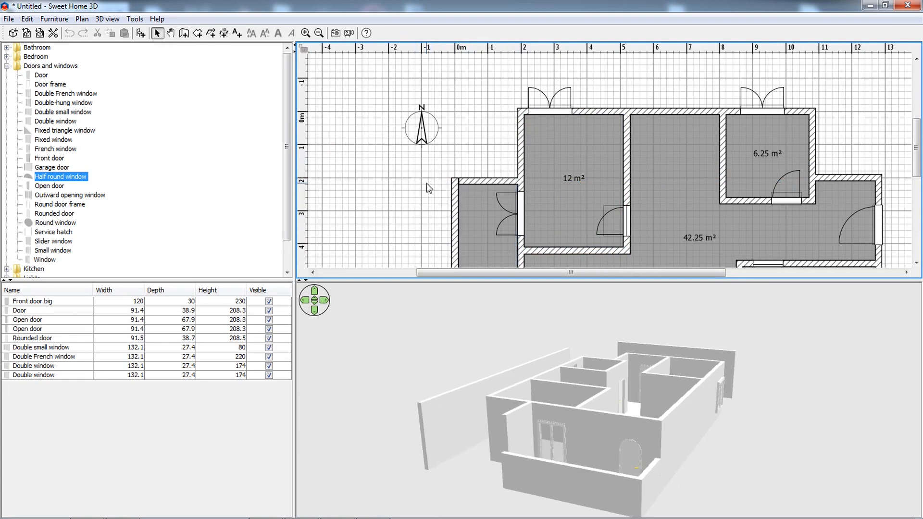
pyautogui.rightClick(470, 182)
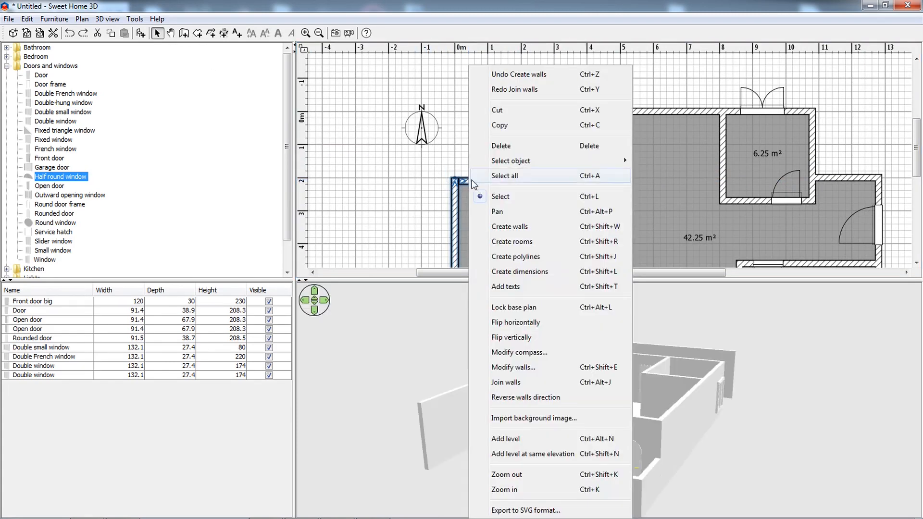
pyautogui.click(506, 382)
pyautogui.click(377, 231)
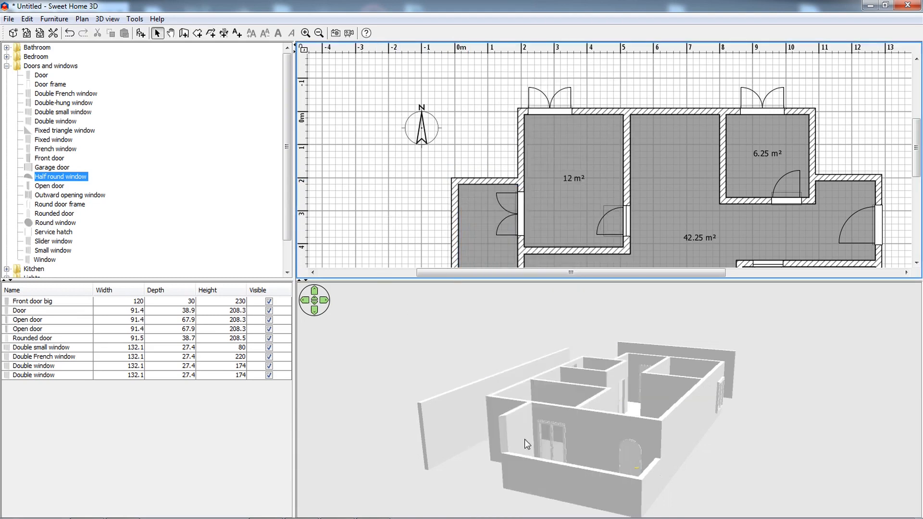
# Lower the height of the redrawn upper wall to match the leftmost room's other outer walls.
pyautogui.moveTo(524, 440); pyautogui.dragTo(515, 409)
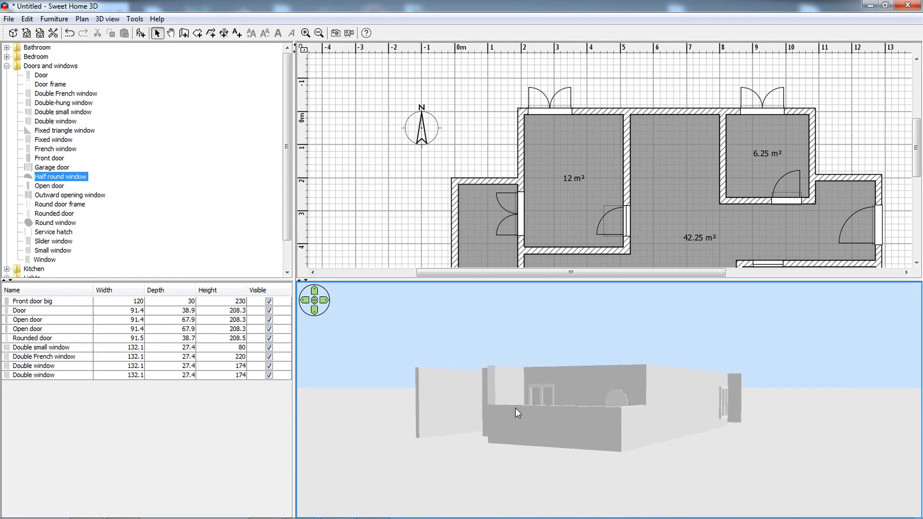
pyautogui.rightClick(475, 181)
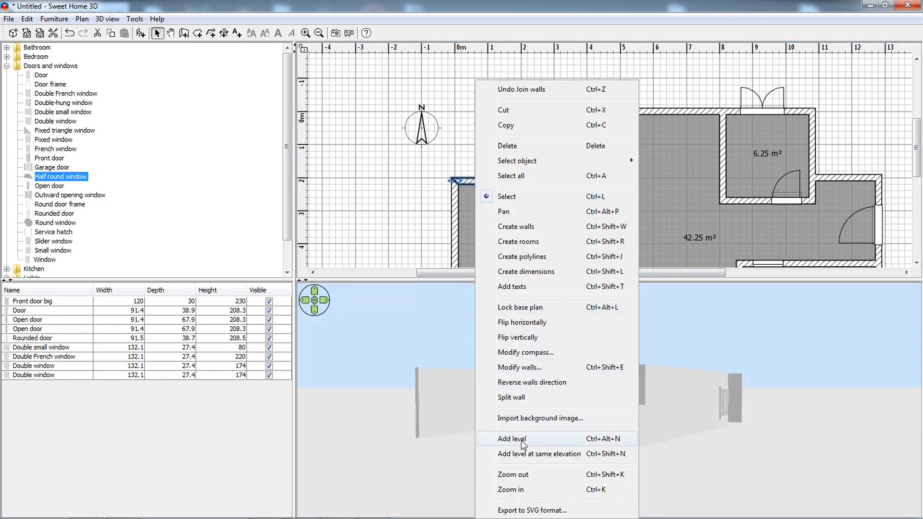
pyautogui.click(519, 368)
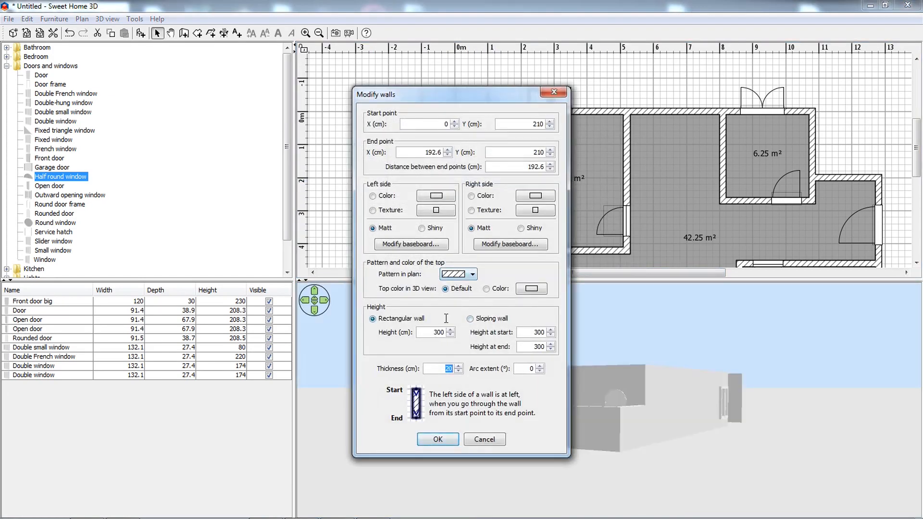
pyautogui.click(432, 335)
pyautogui.click(437, 439)
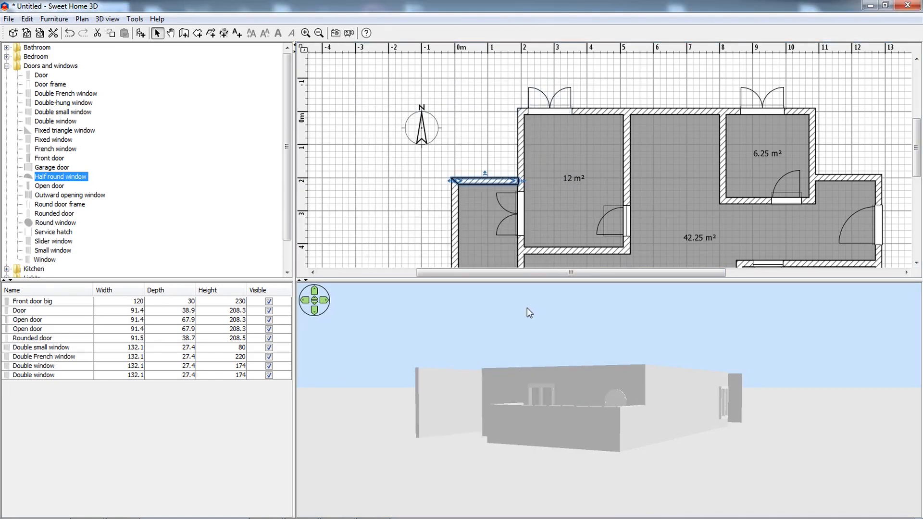
pyautogui.moveTo(553, 215); pyautogui.dragTo(530, 246)
pyautogui.hotkey('ctrl', 'z')
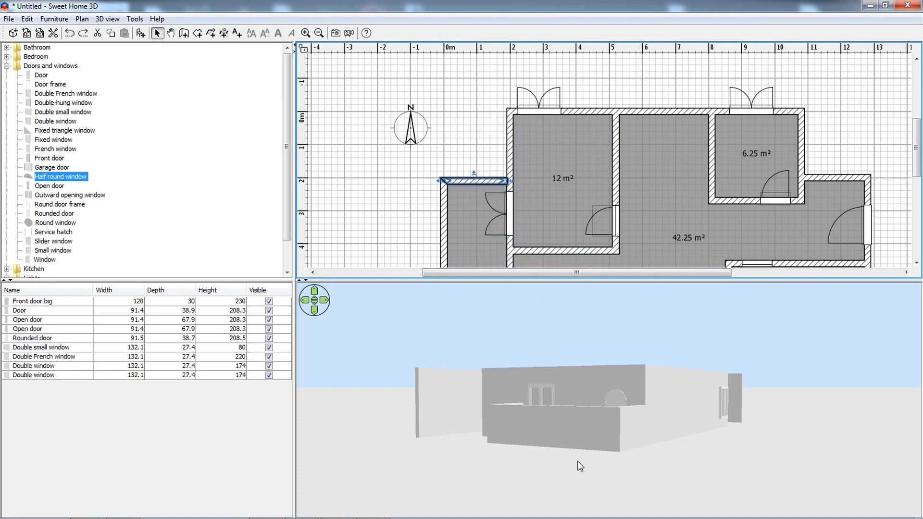
pyautogui.moveTo(581, 466); pyautogui.dragTo(546, 481)
pyautogui.moveTo(531, 450); pyautogui.dragTo(562, 400)
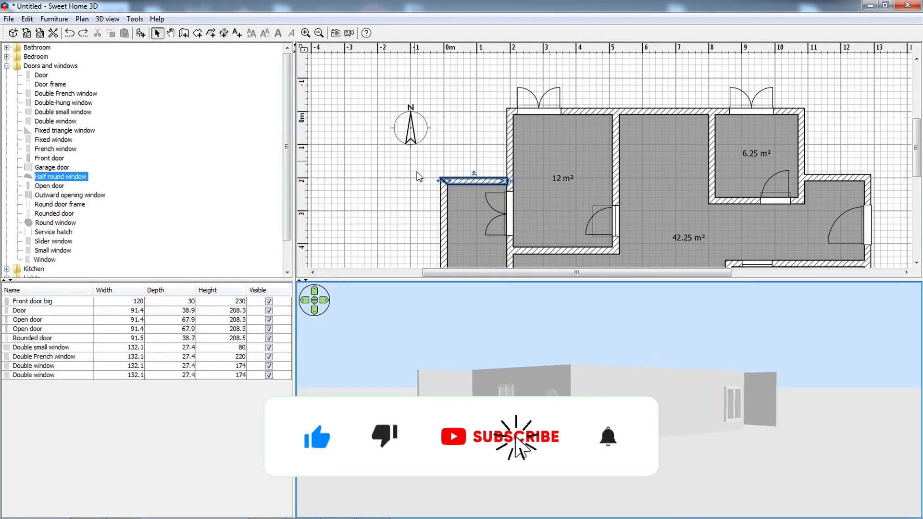